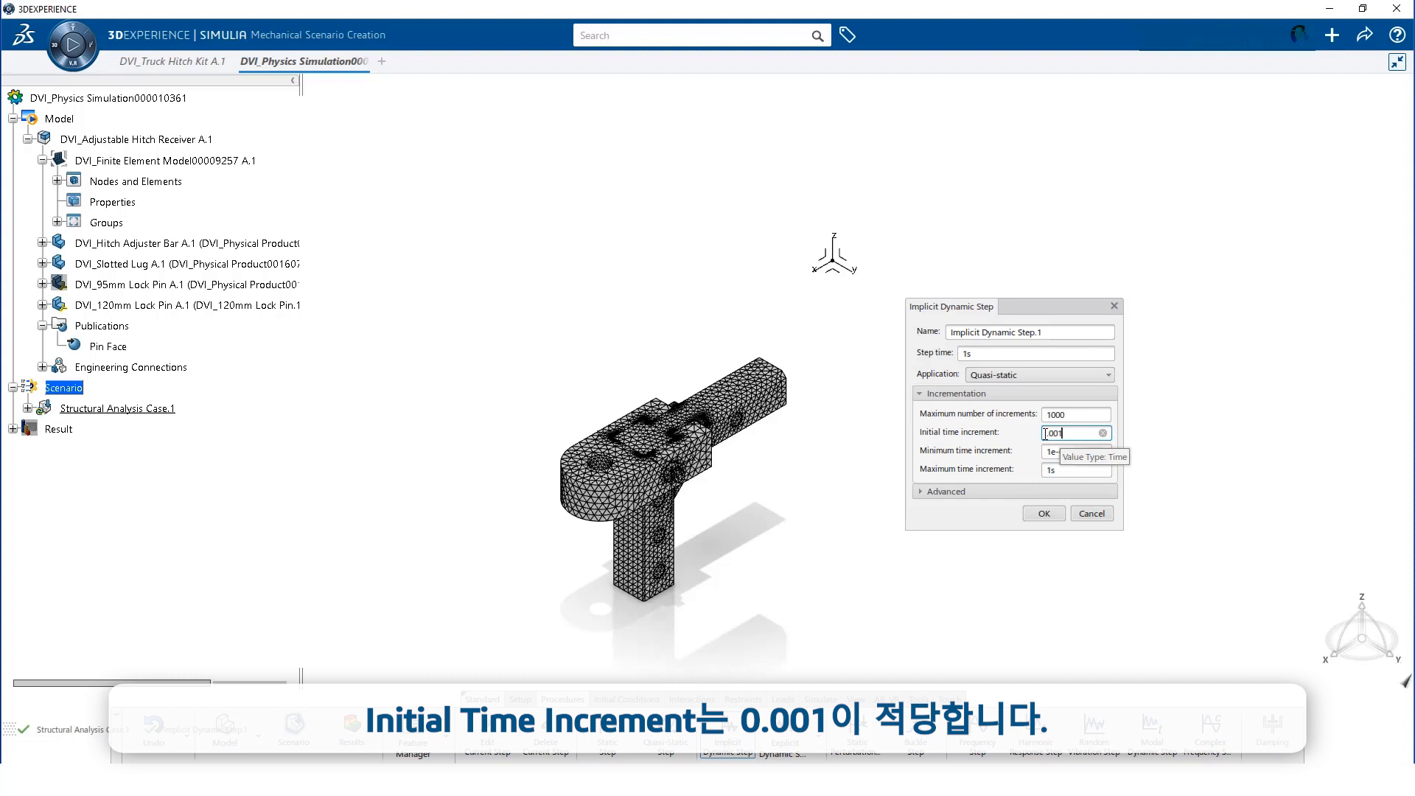
Give Implicit Dynamic Step.1 a 1e-8 s minimum increment and Unsymmetric matrix storage
click(1056, 450)
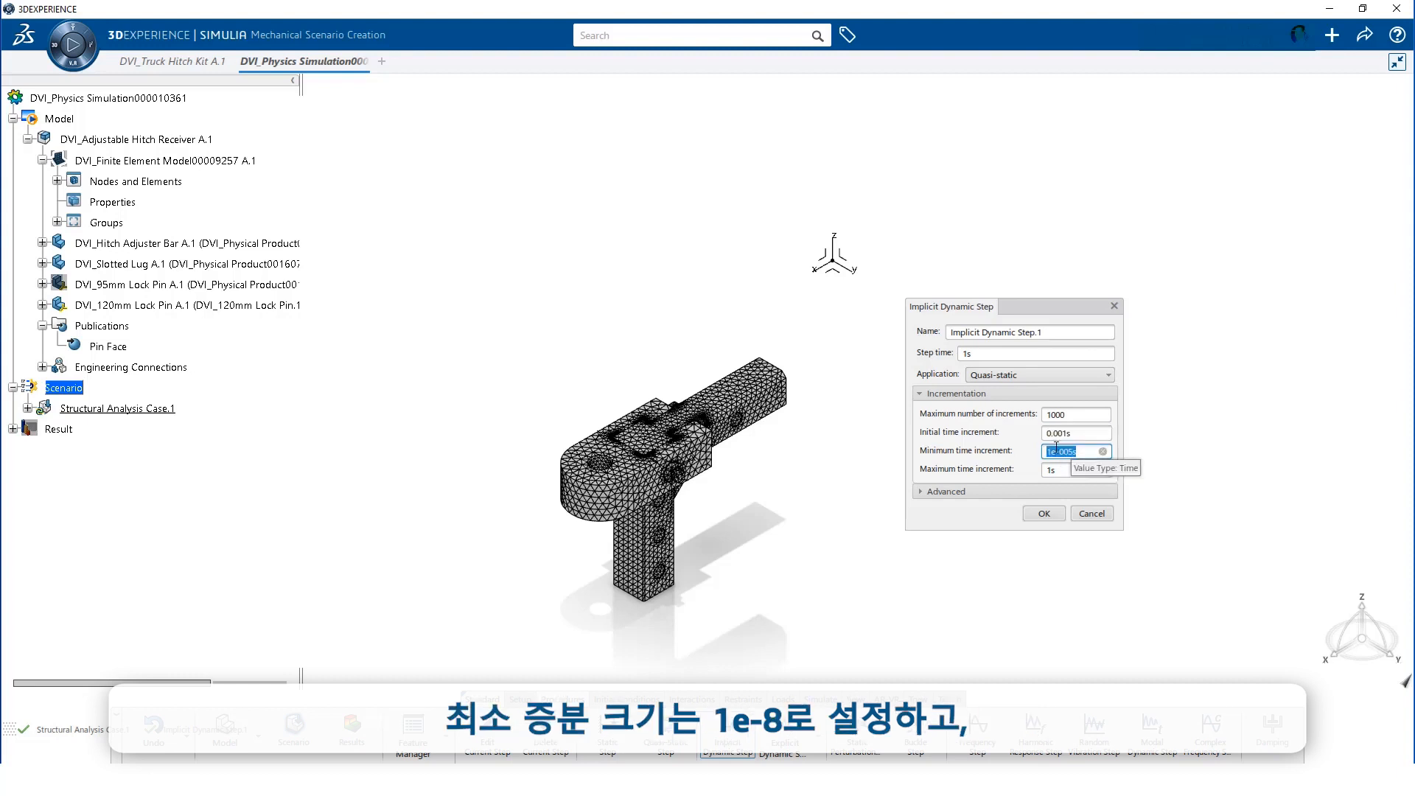
text(1e-8)
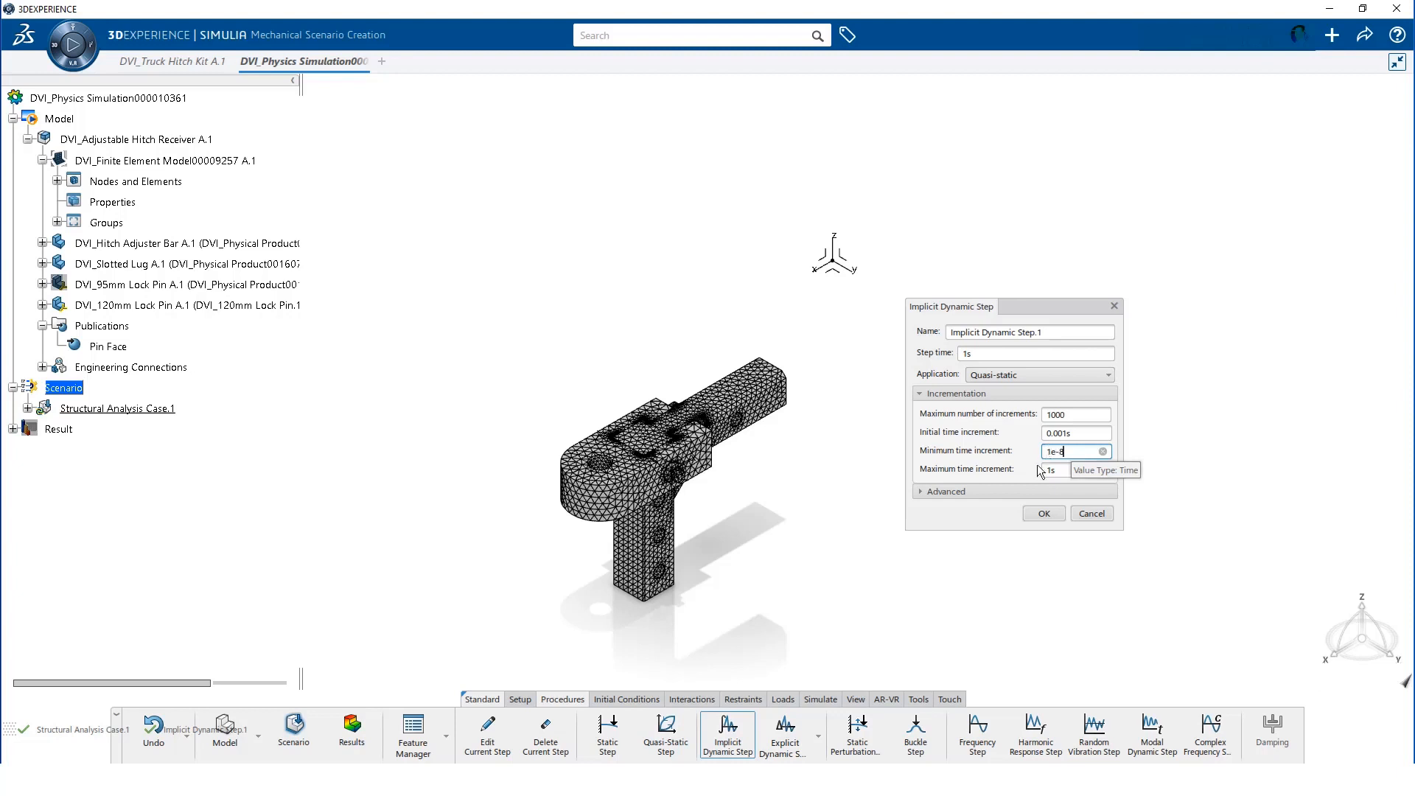
click(1020, 493)
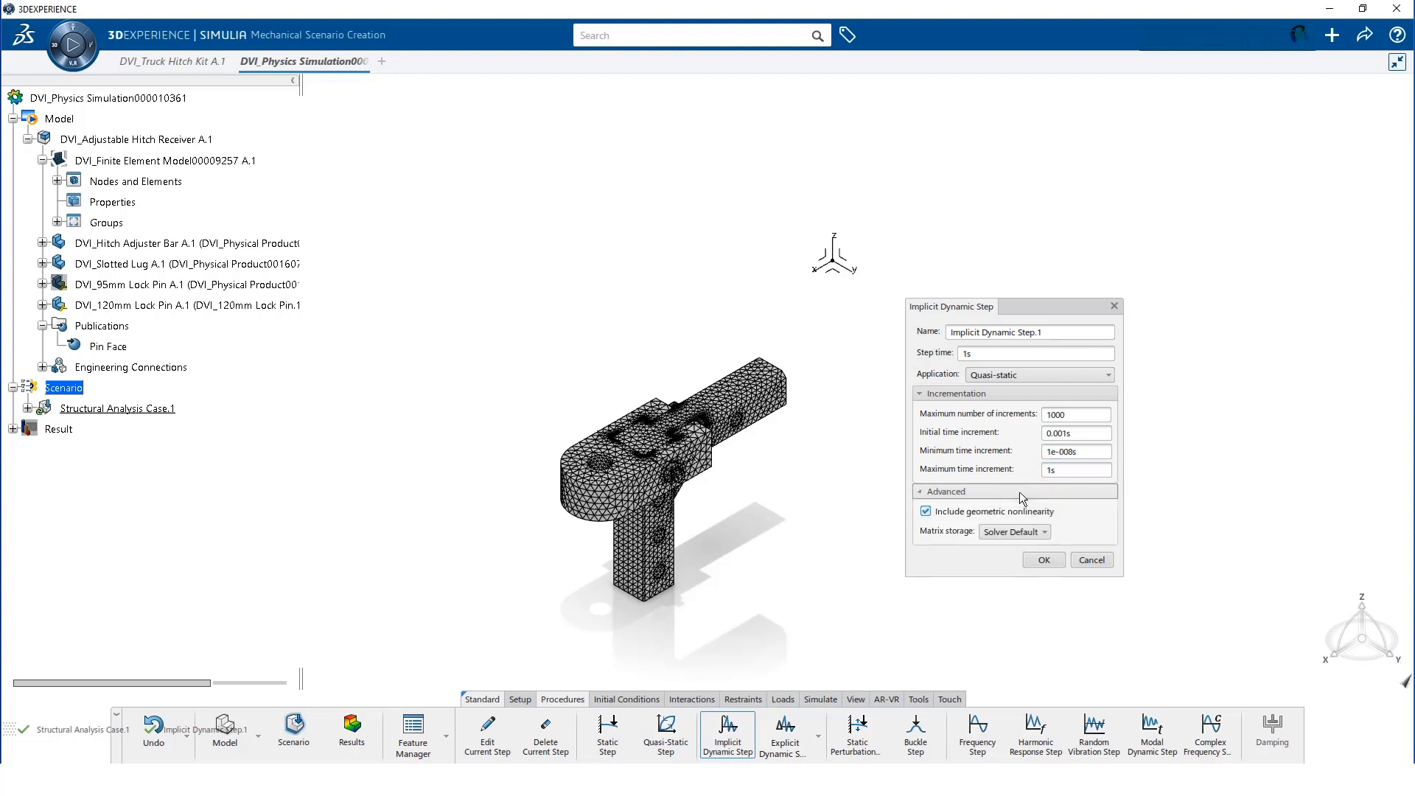
click(1010, 533)
click(1007, 577)
click(1044, 562)
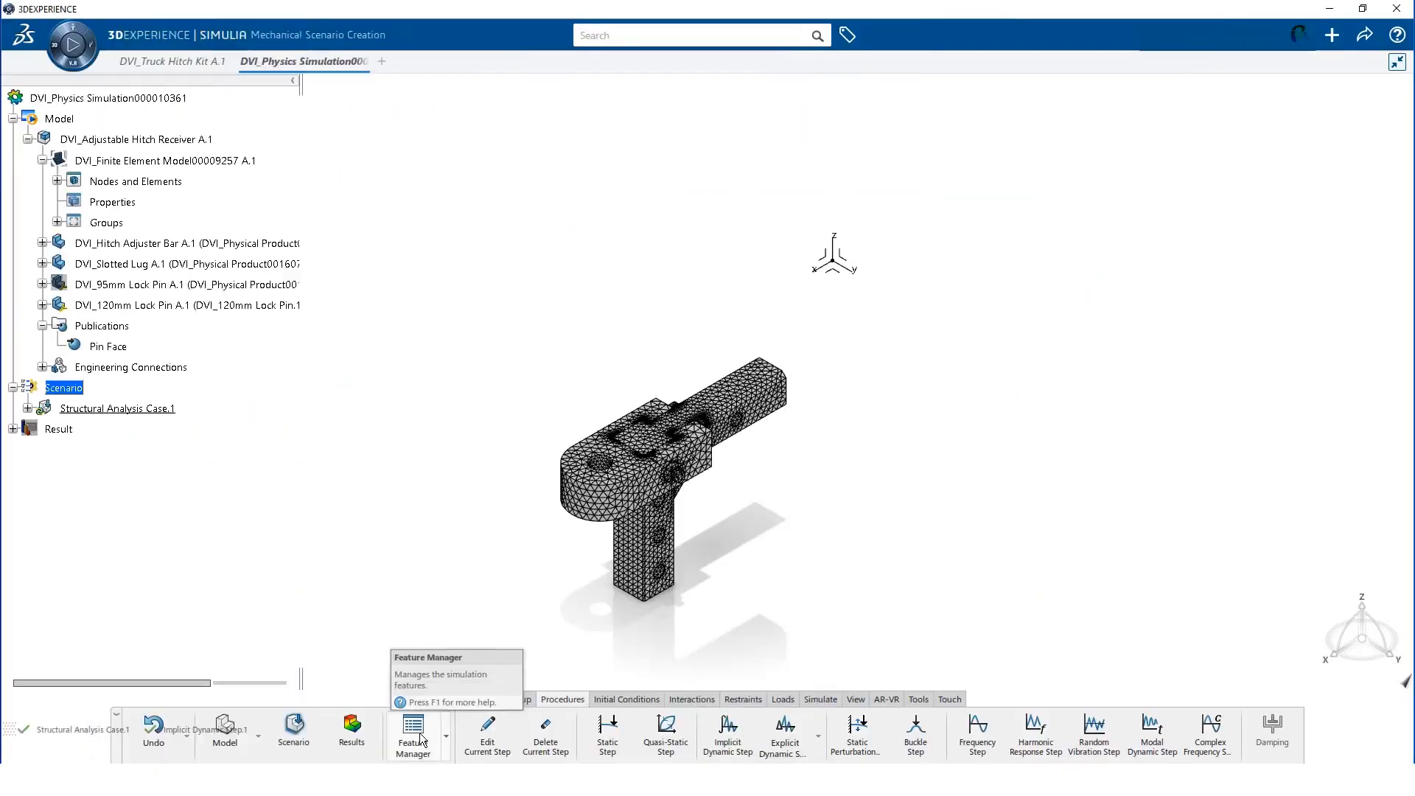
Change the Global Element Types formulation from C3D10HS to C3D10 in the Feature Manager
click(422, 739)
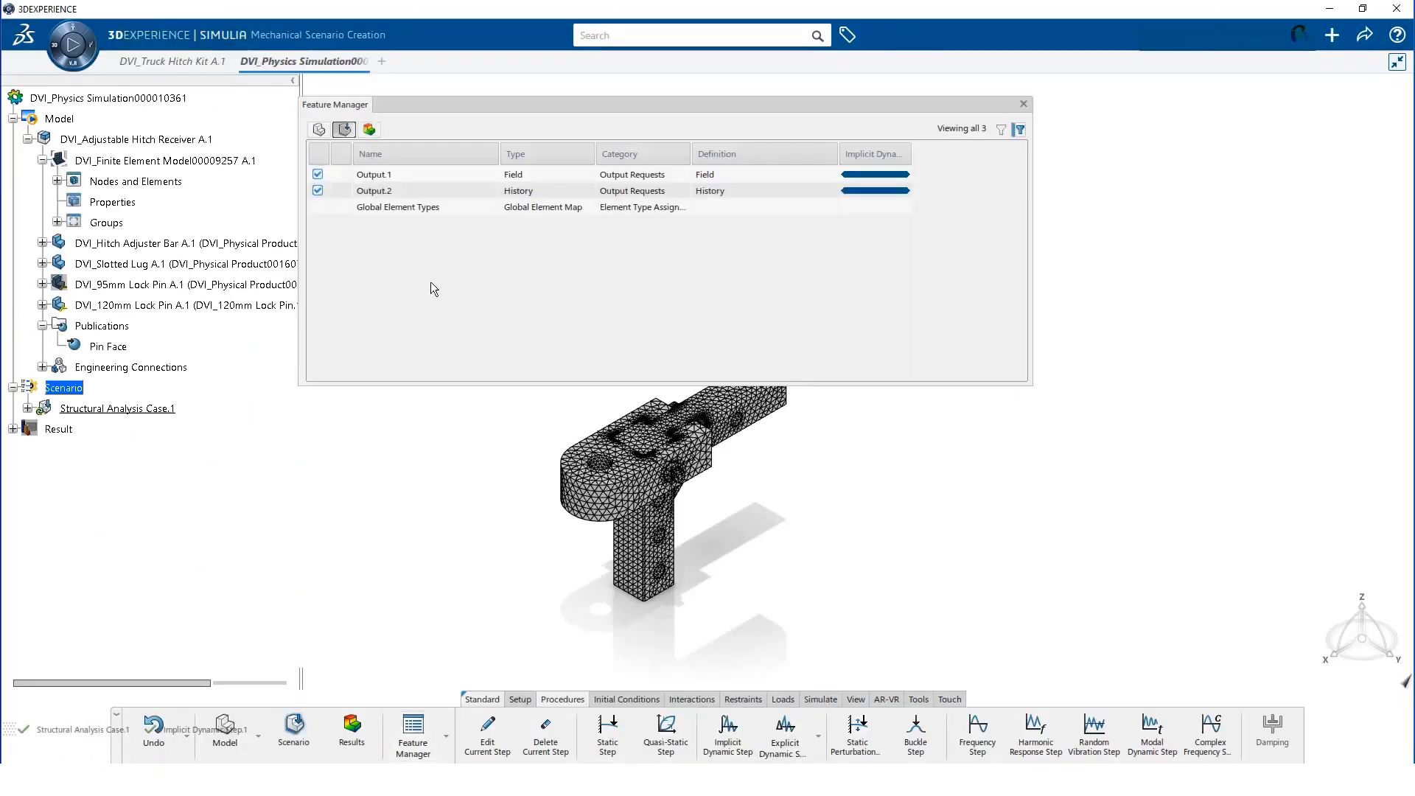
right_click(438, 214)
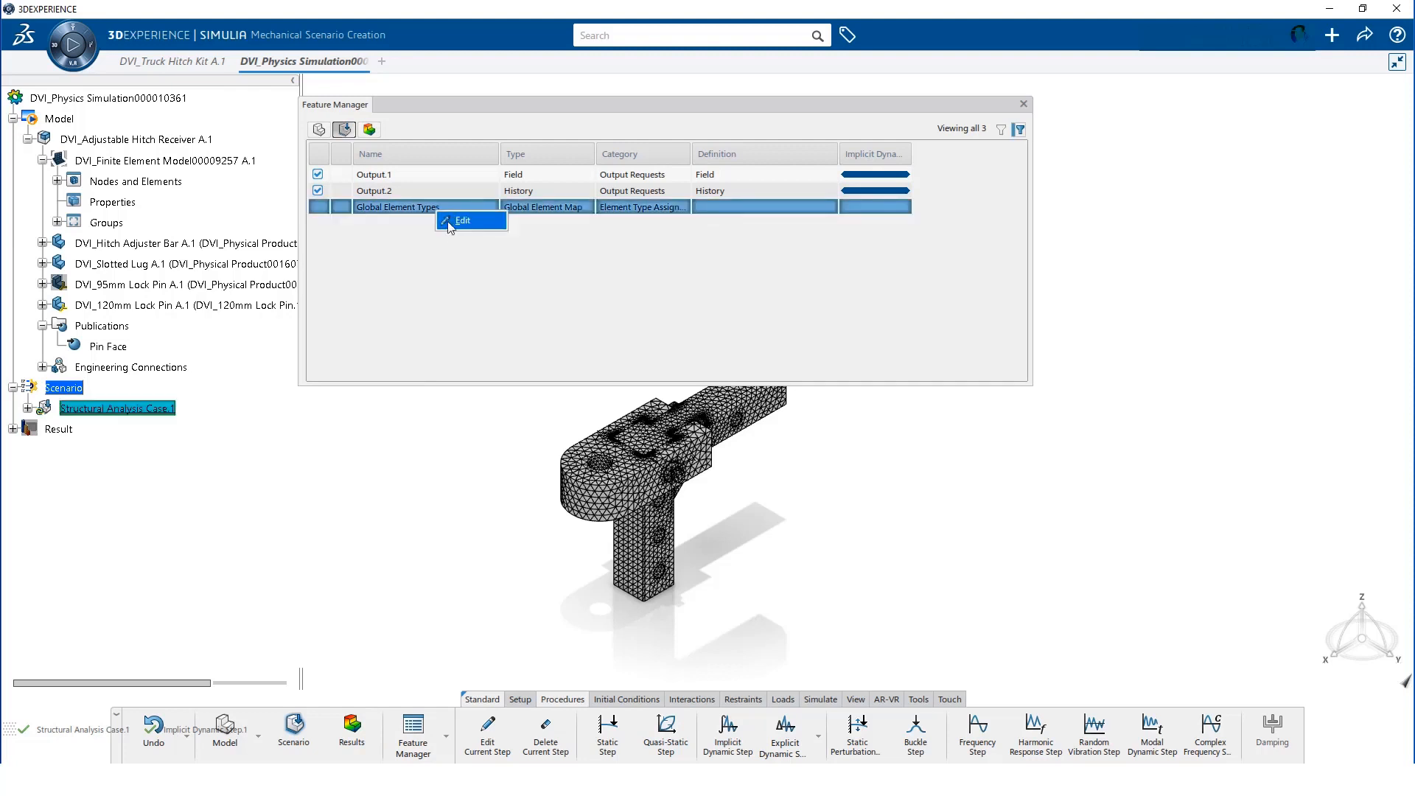
click(460, 221)
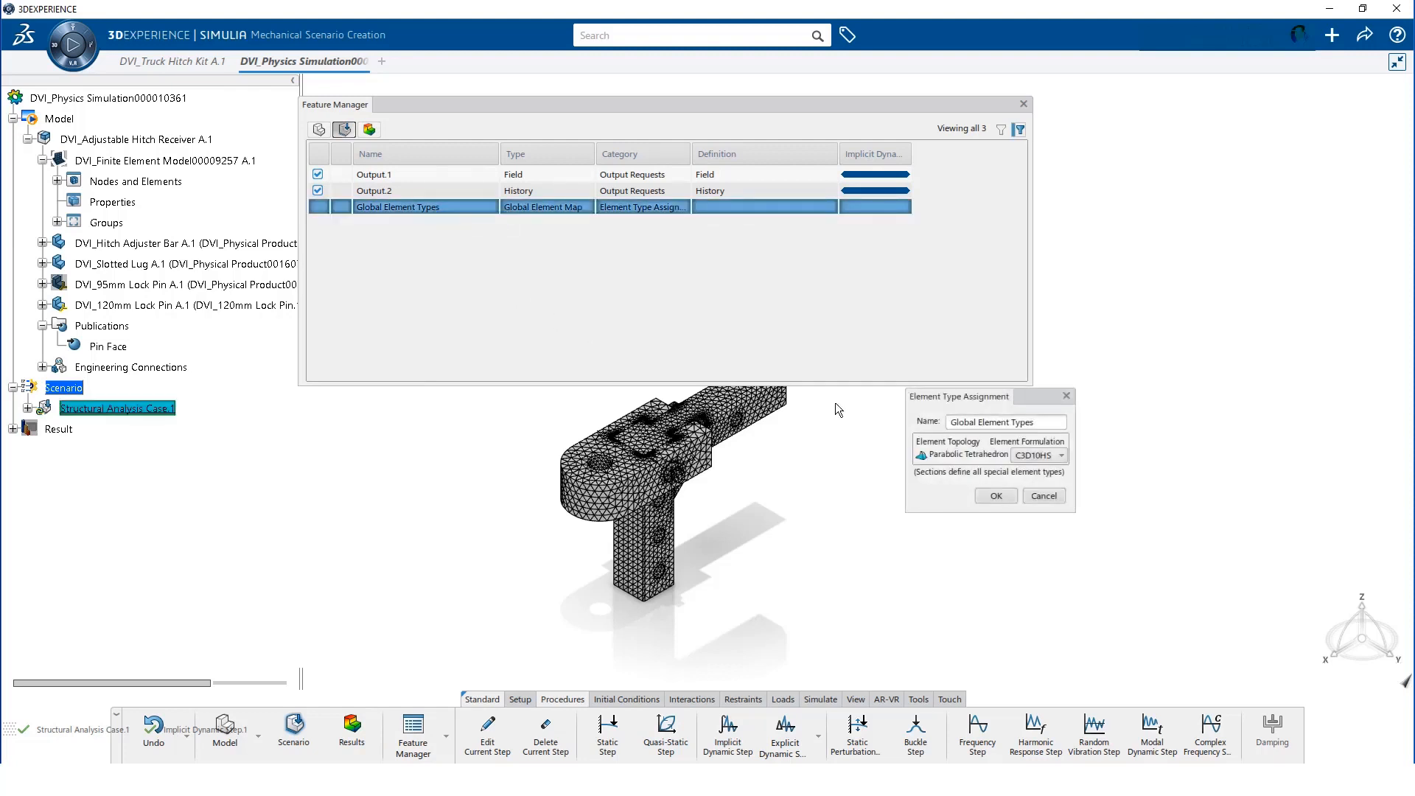
click(1059, 456)
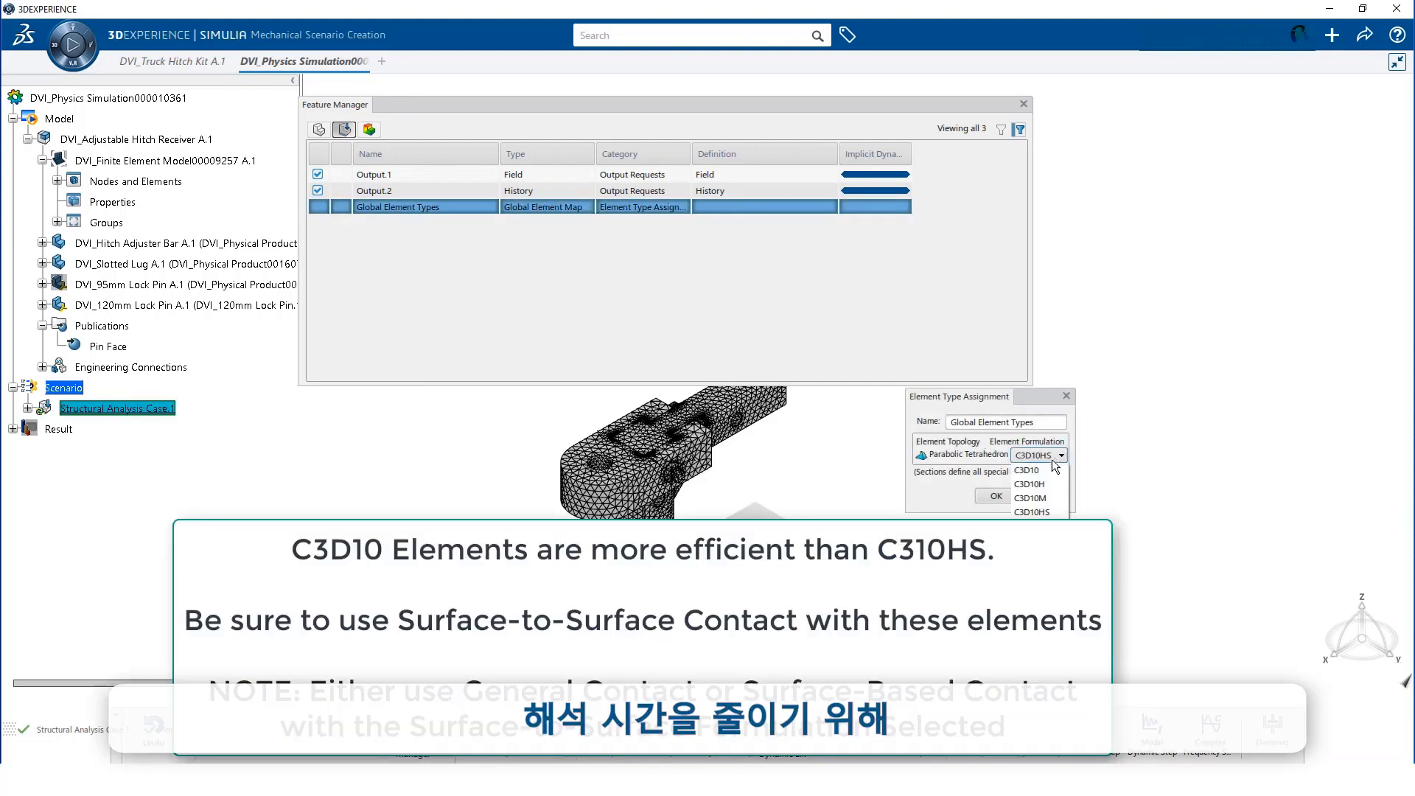
click(1046, 470)
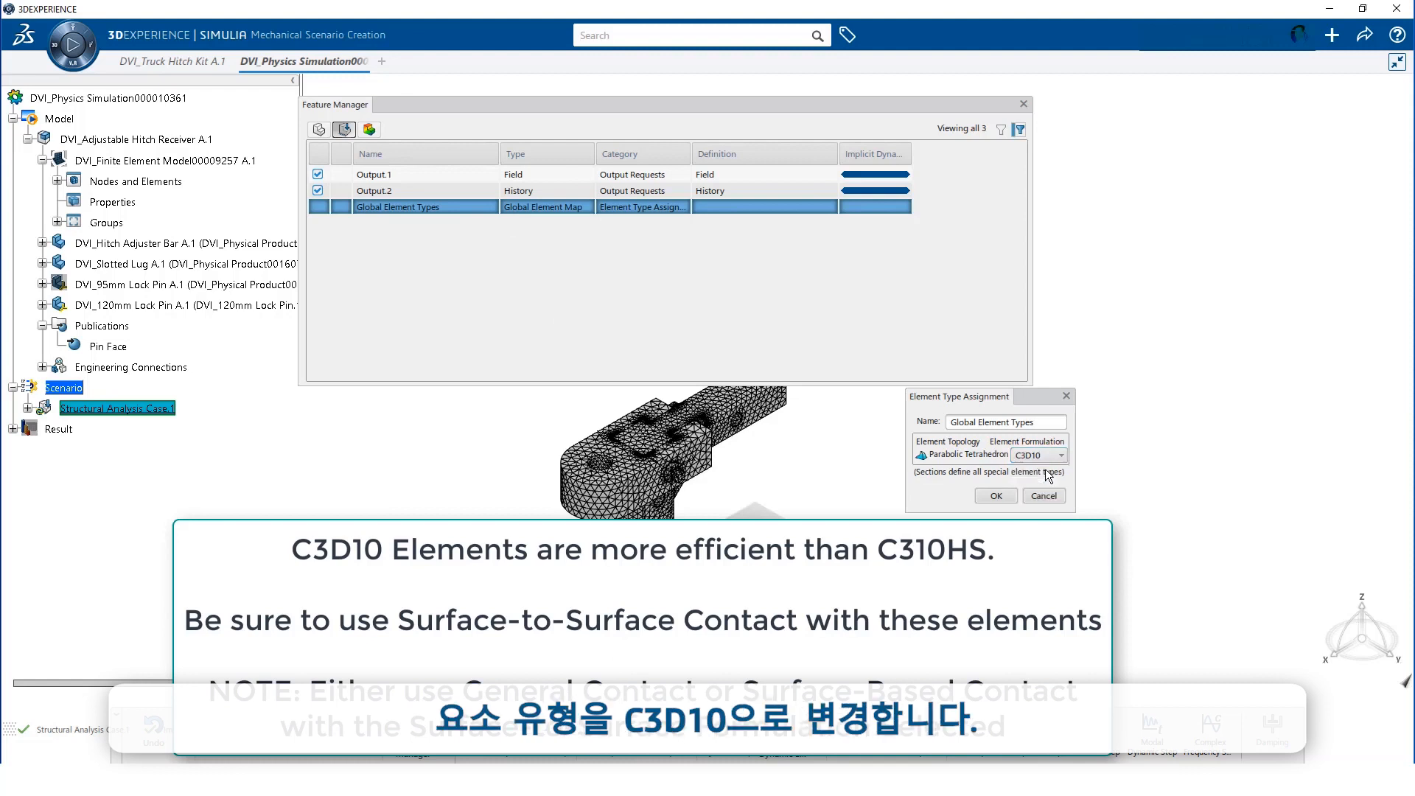
click(997, 496)
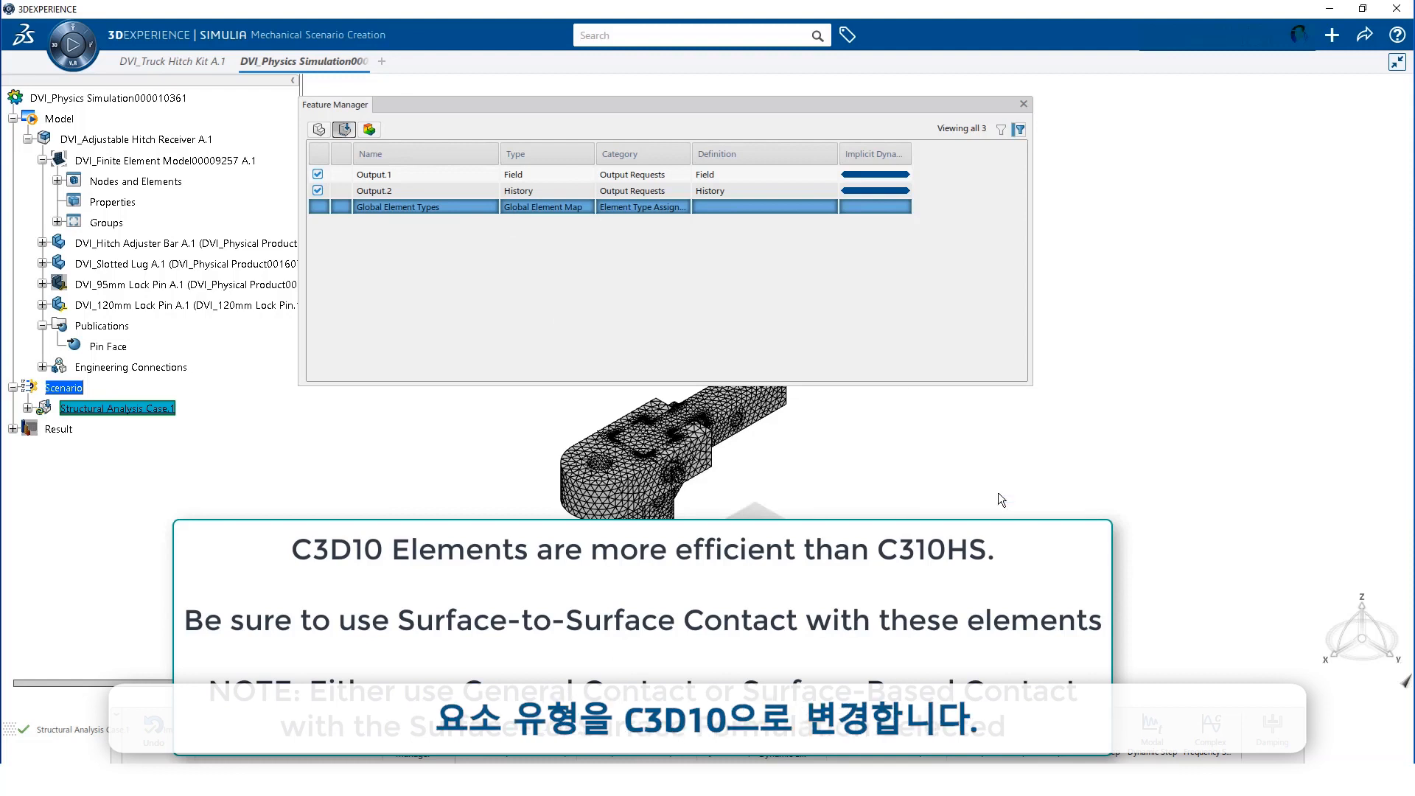
click(1024, 105)
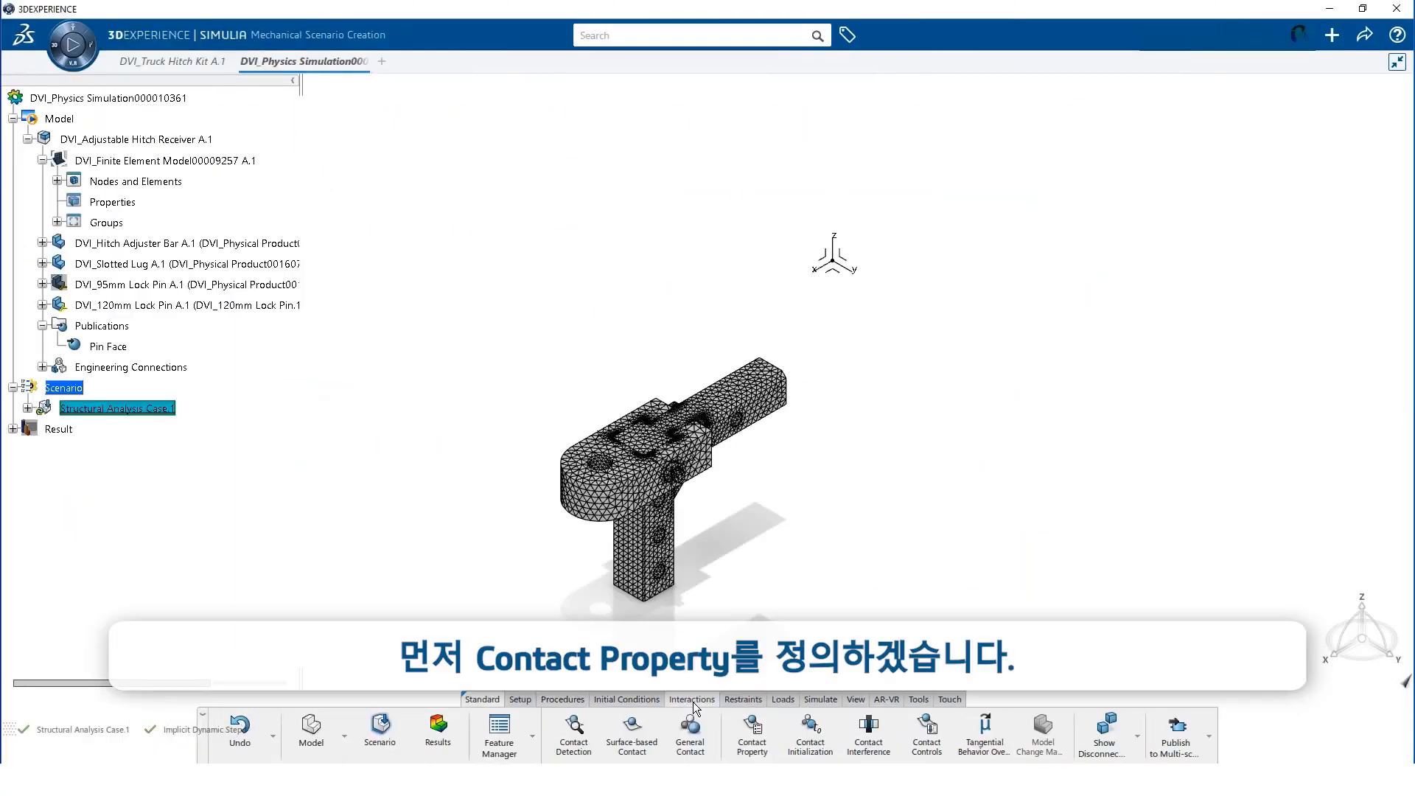
Create Contact Property.1 with 0.1 friction coefficient and Penalty-enforced normal behavior
click(746, 728)
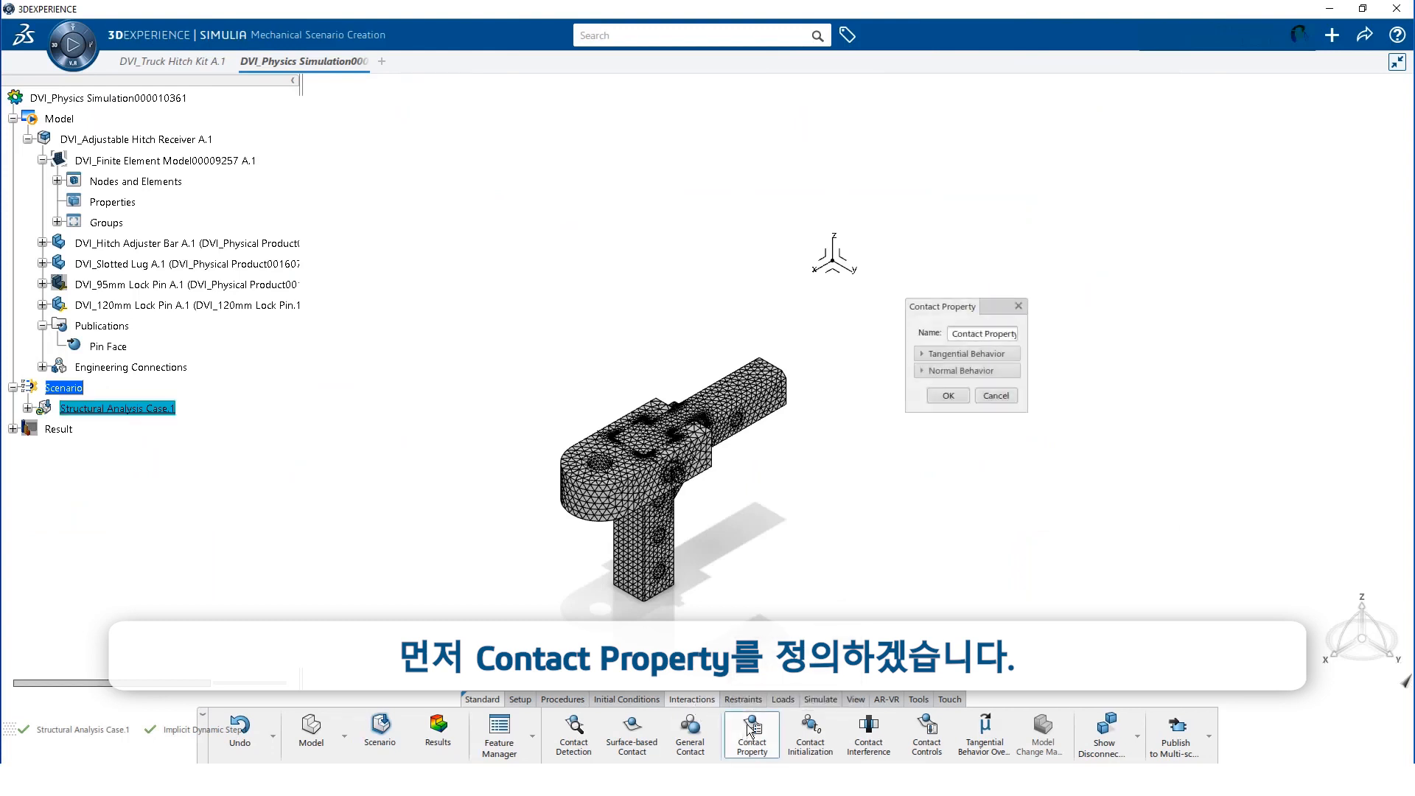
click(931, 354)
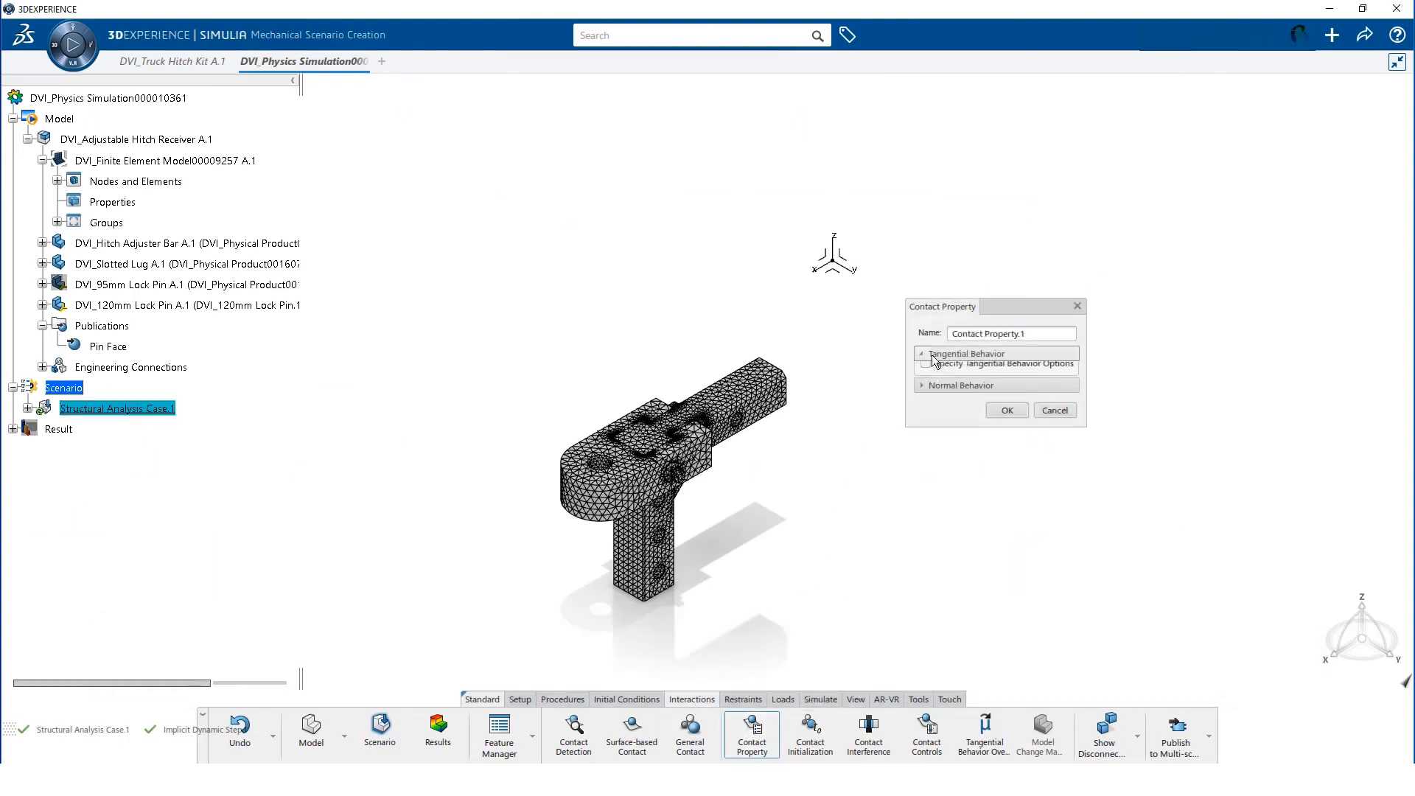
click(926, 373)
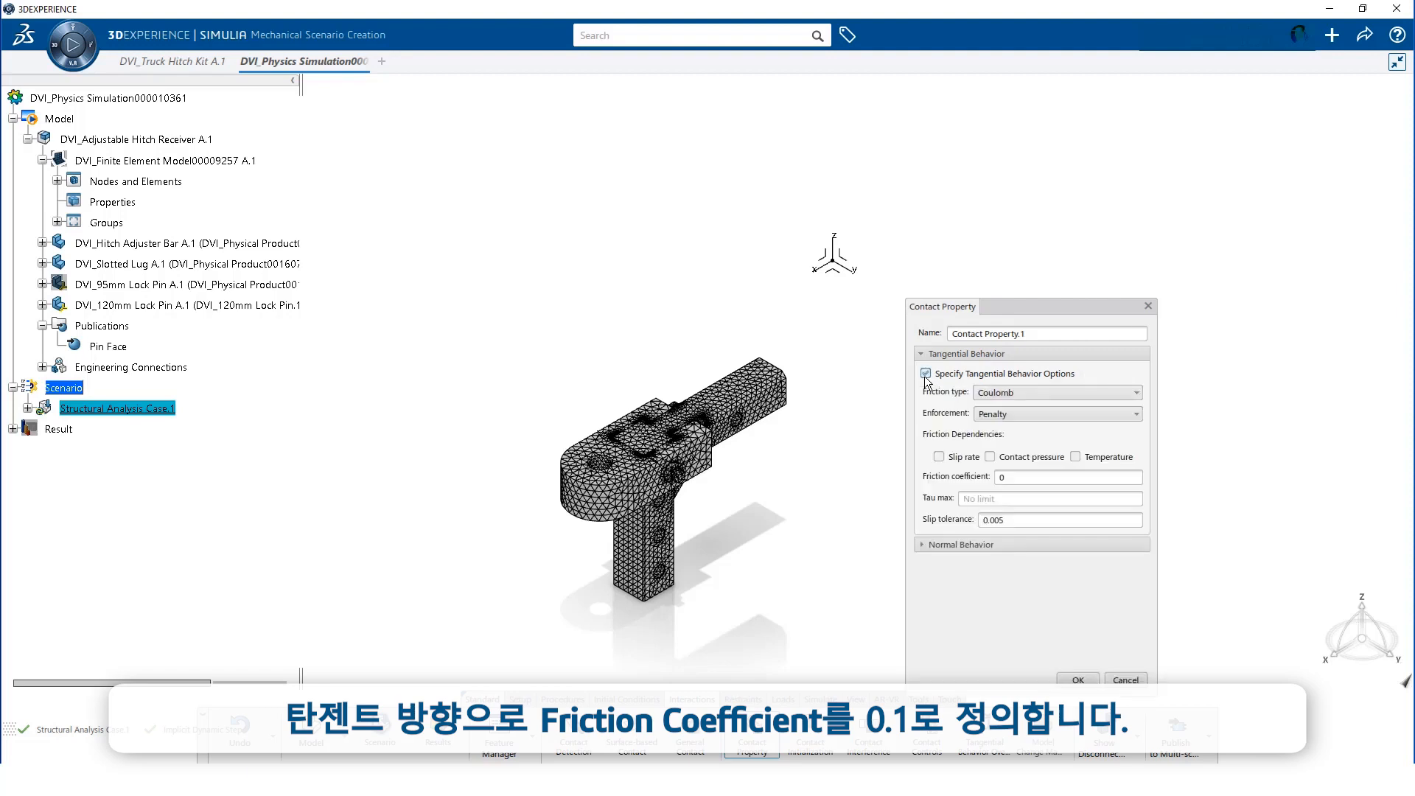
click(1029, 479)
click(1003, 545)
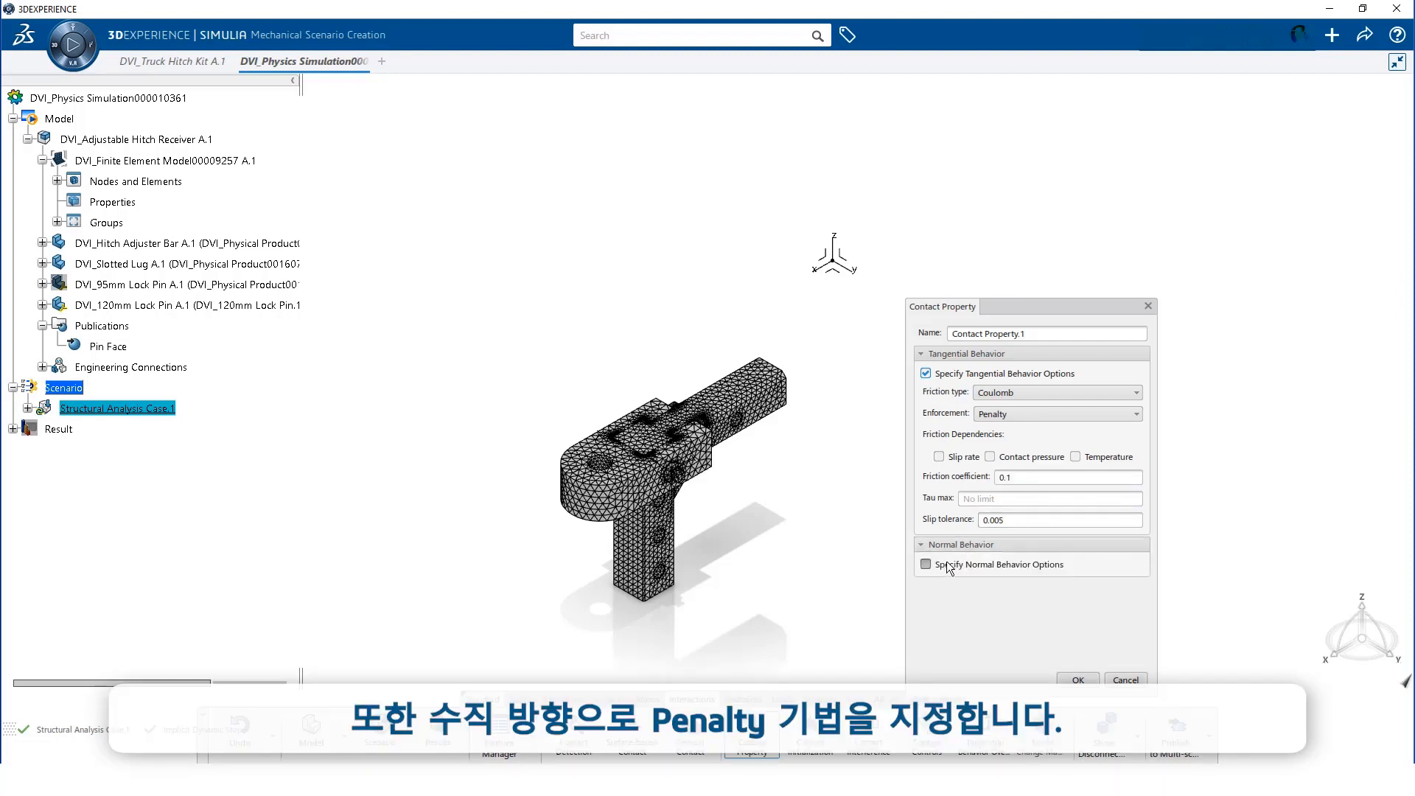
click(950, 566)
click(1027, 618)
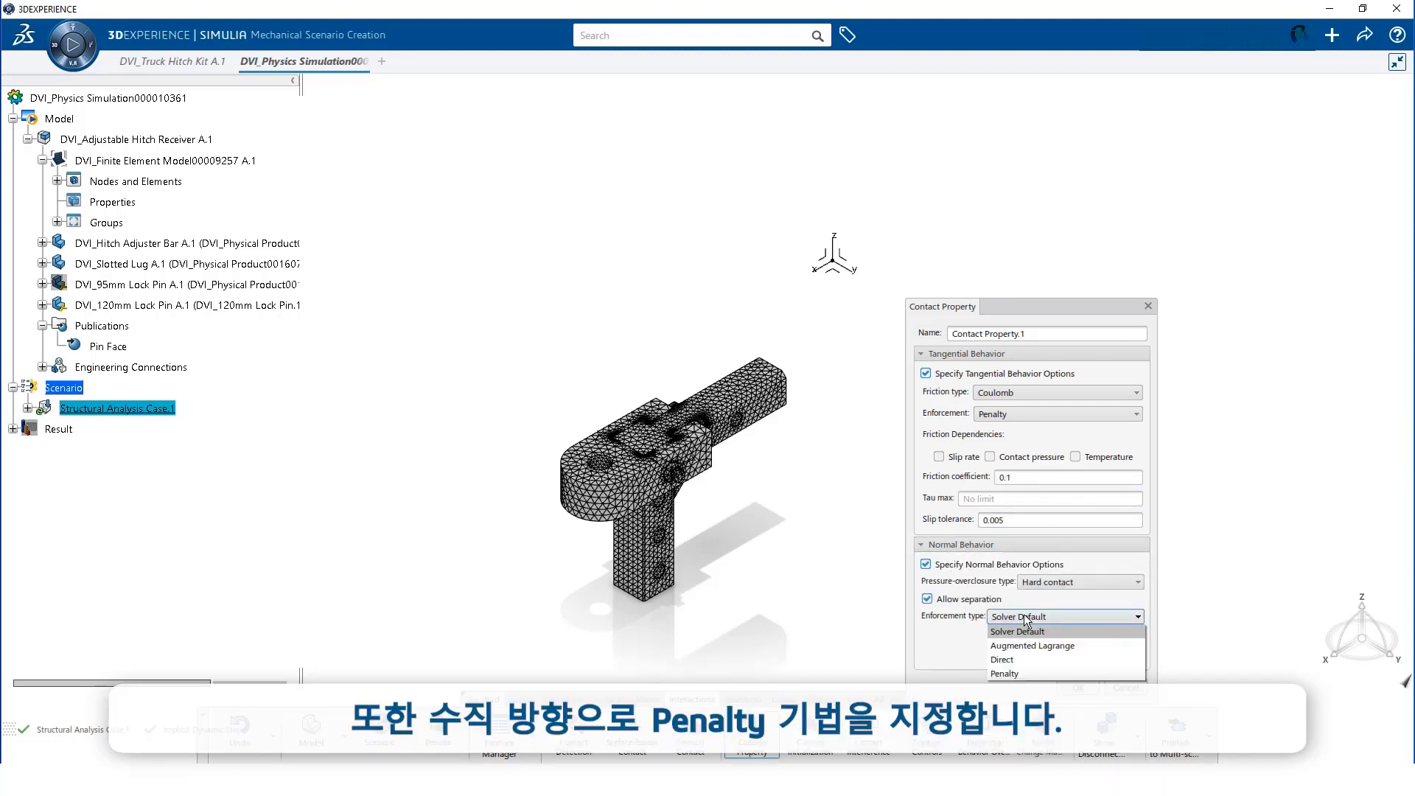
click(1015, 672)
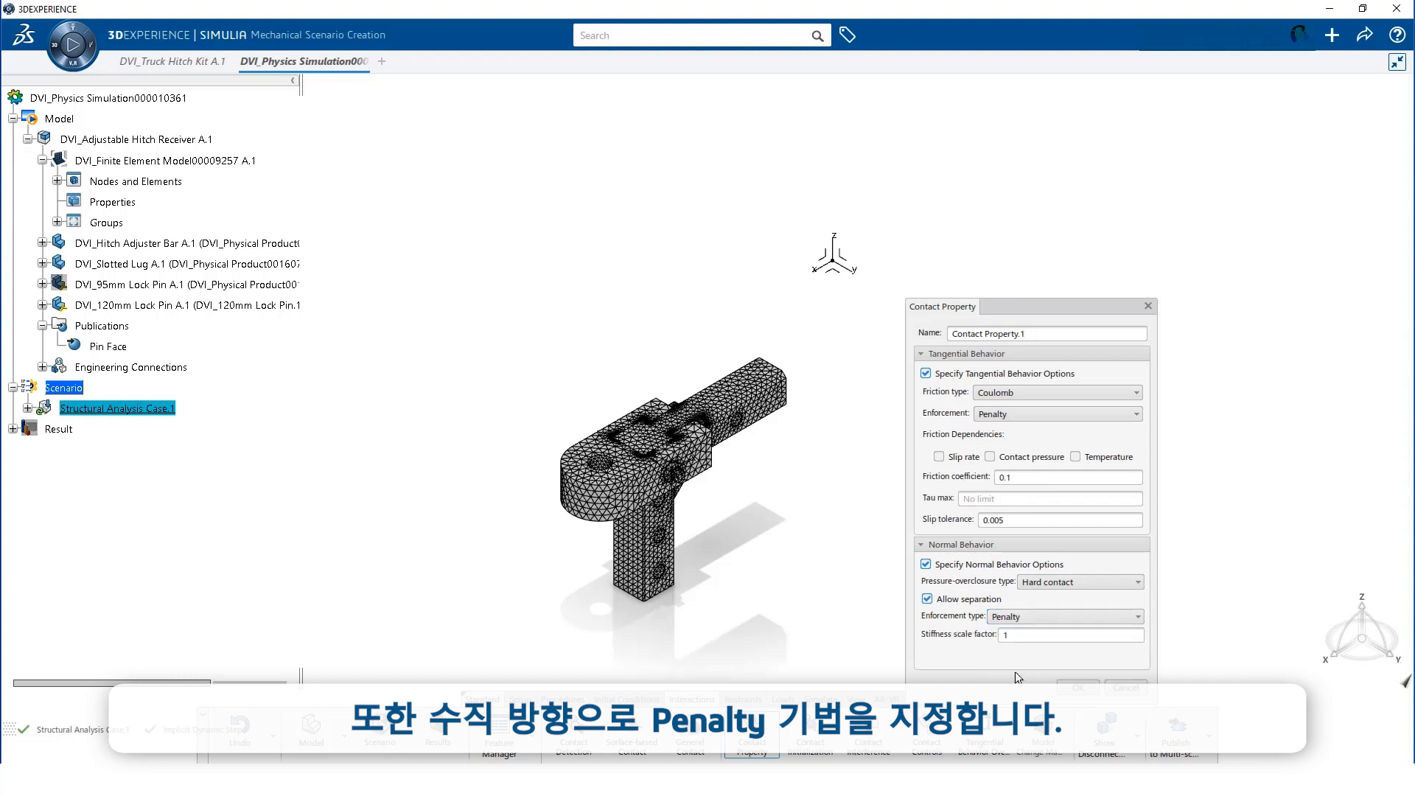
click(1079, 687)
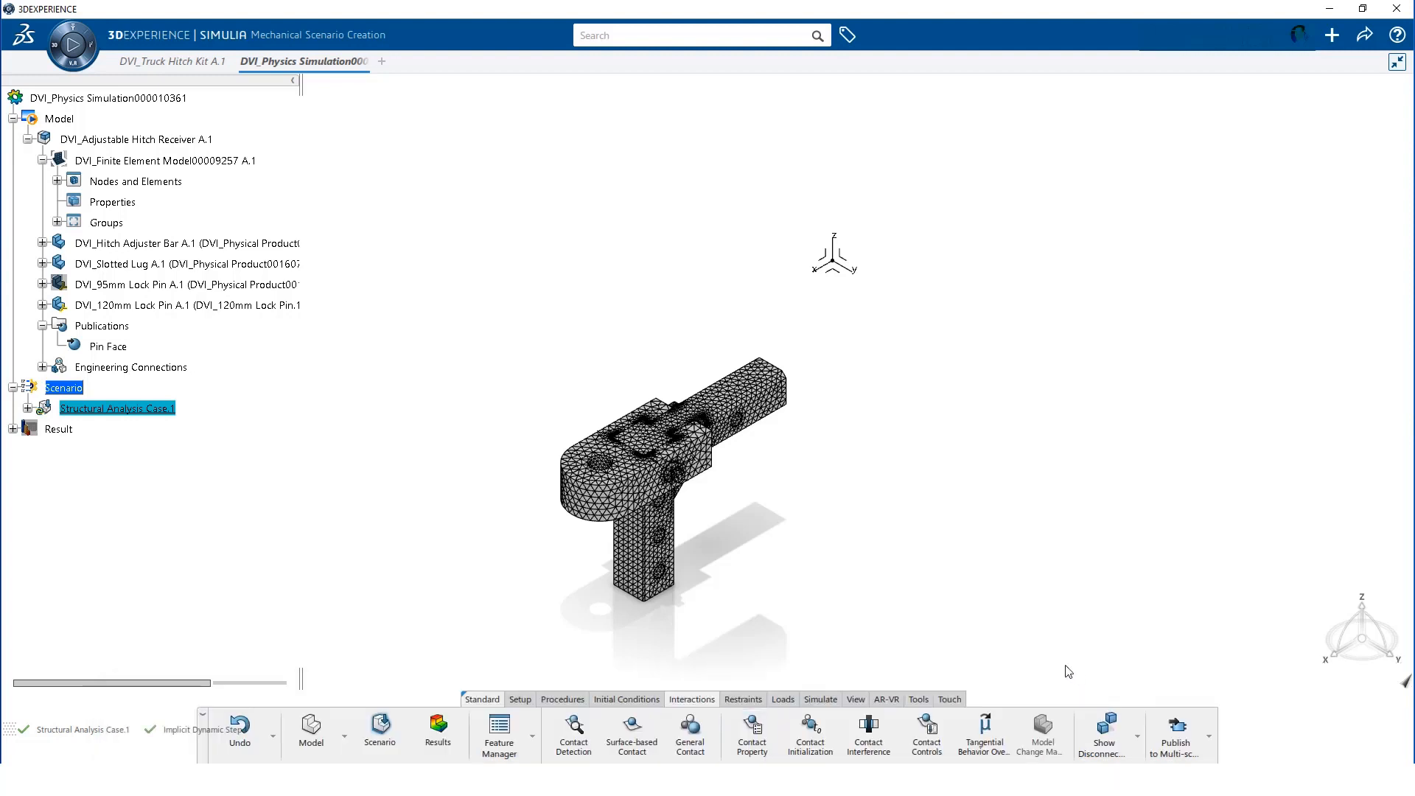
Start a surface contact named Bar Front with the Bar Front group as master surface
click(634, 738)
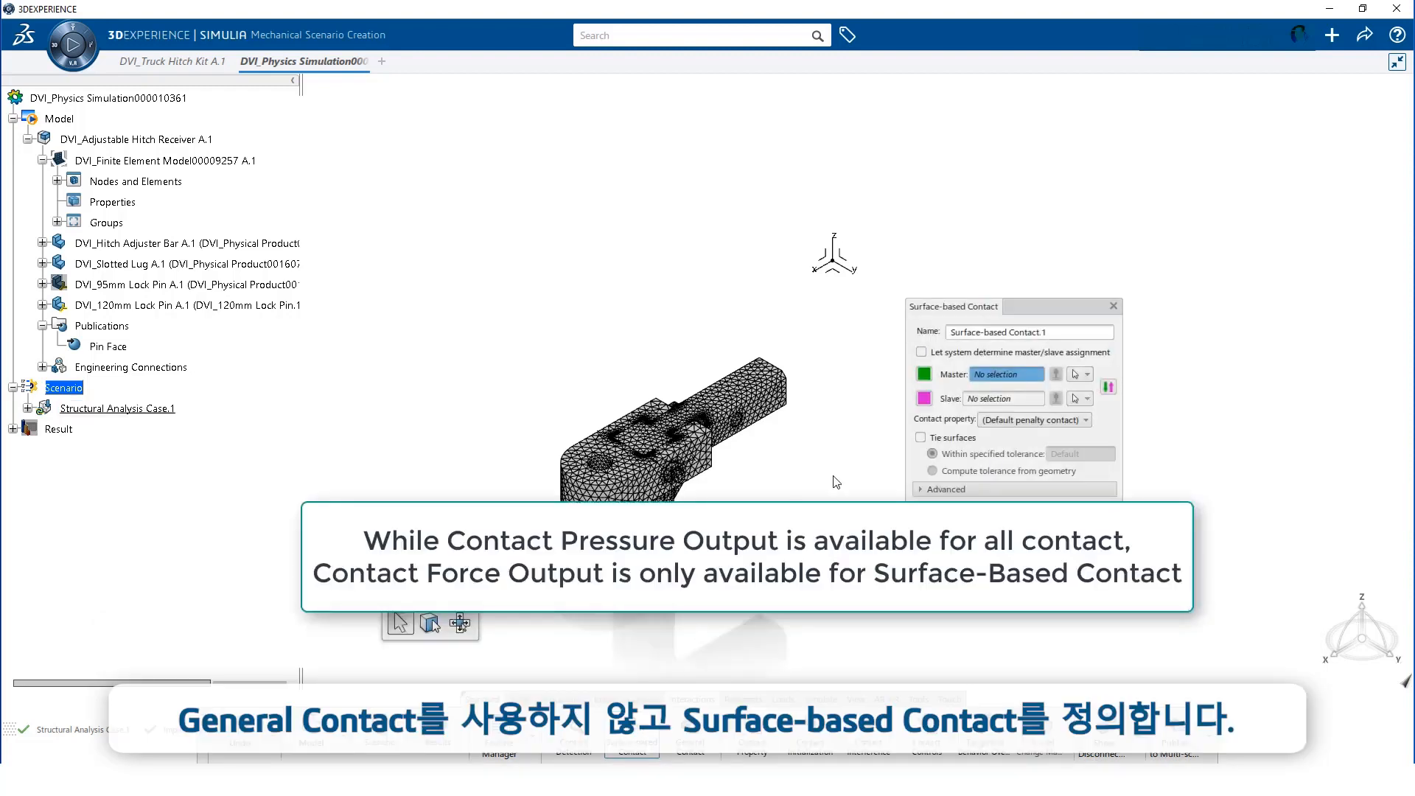
drag(1052, 332, 940, 341)
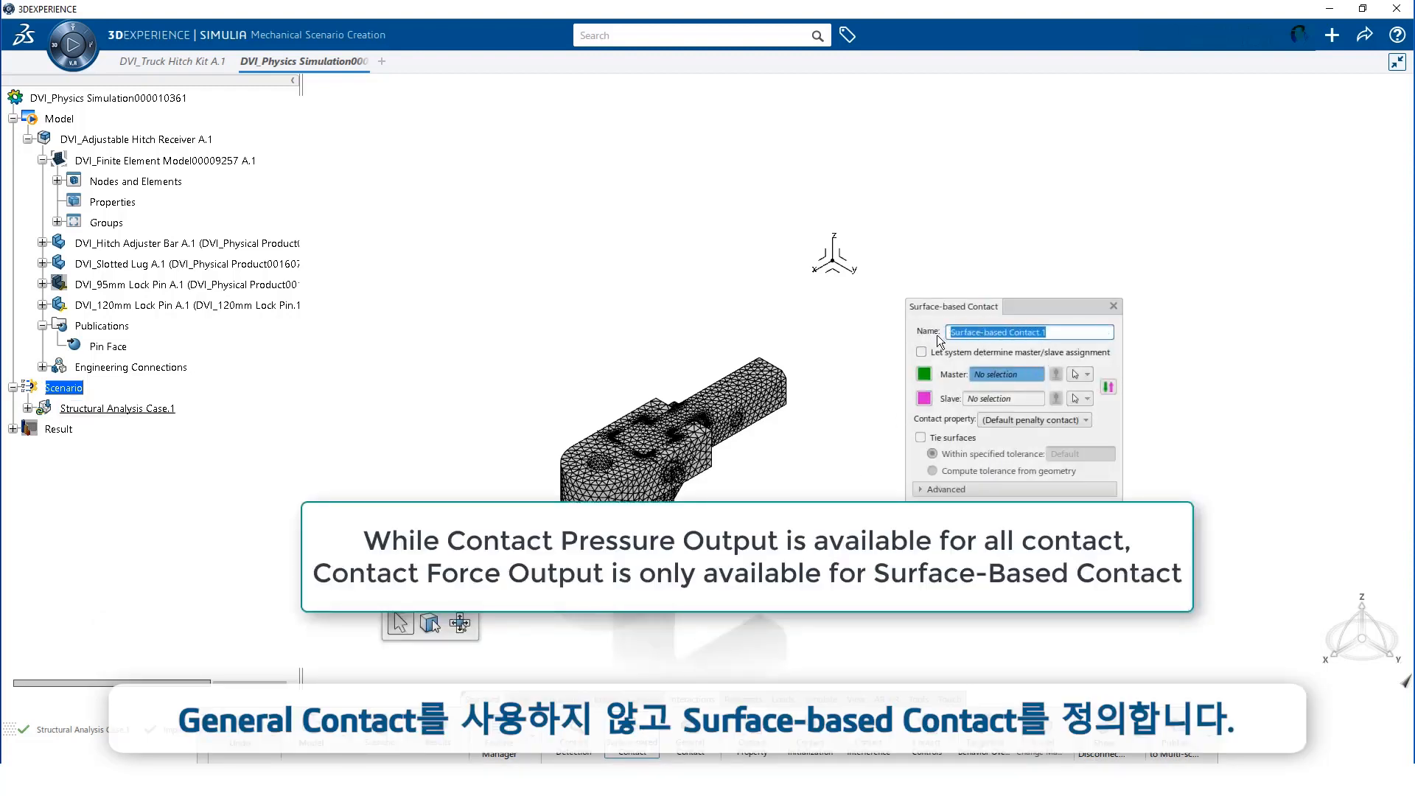
text(Bar Ft)
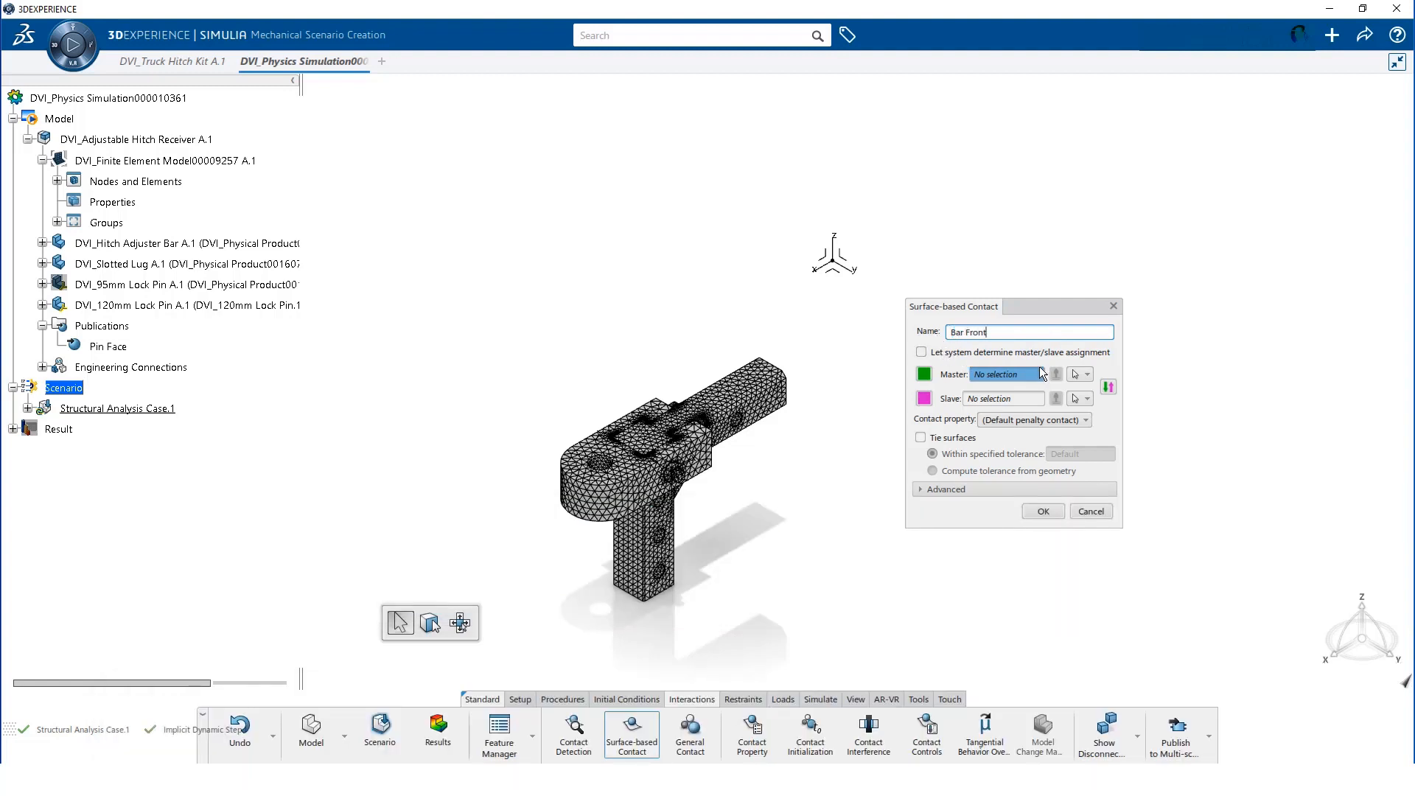
click(1080, 376)
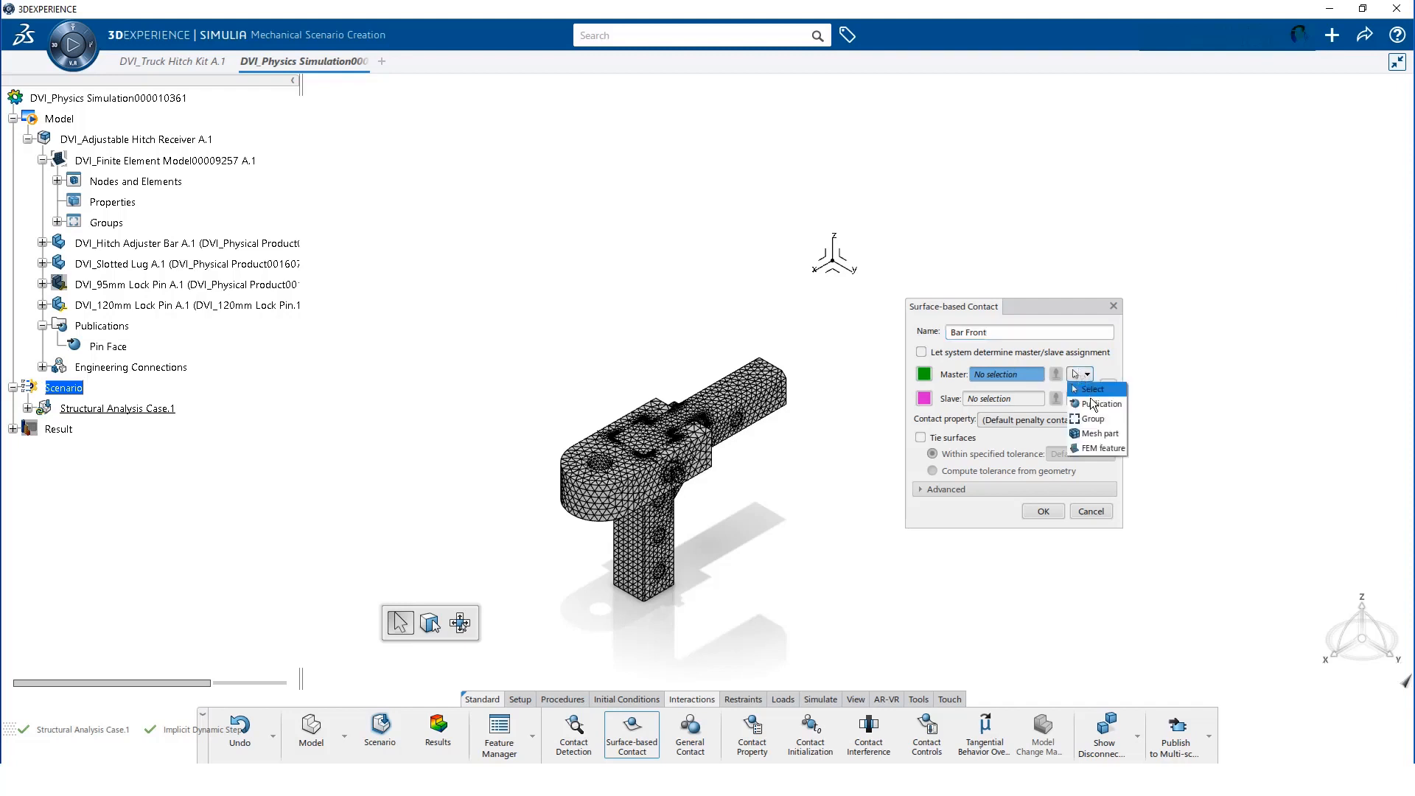
click(1094, 420)
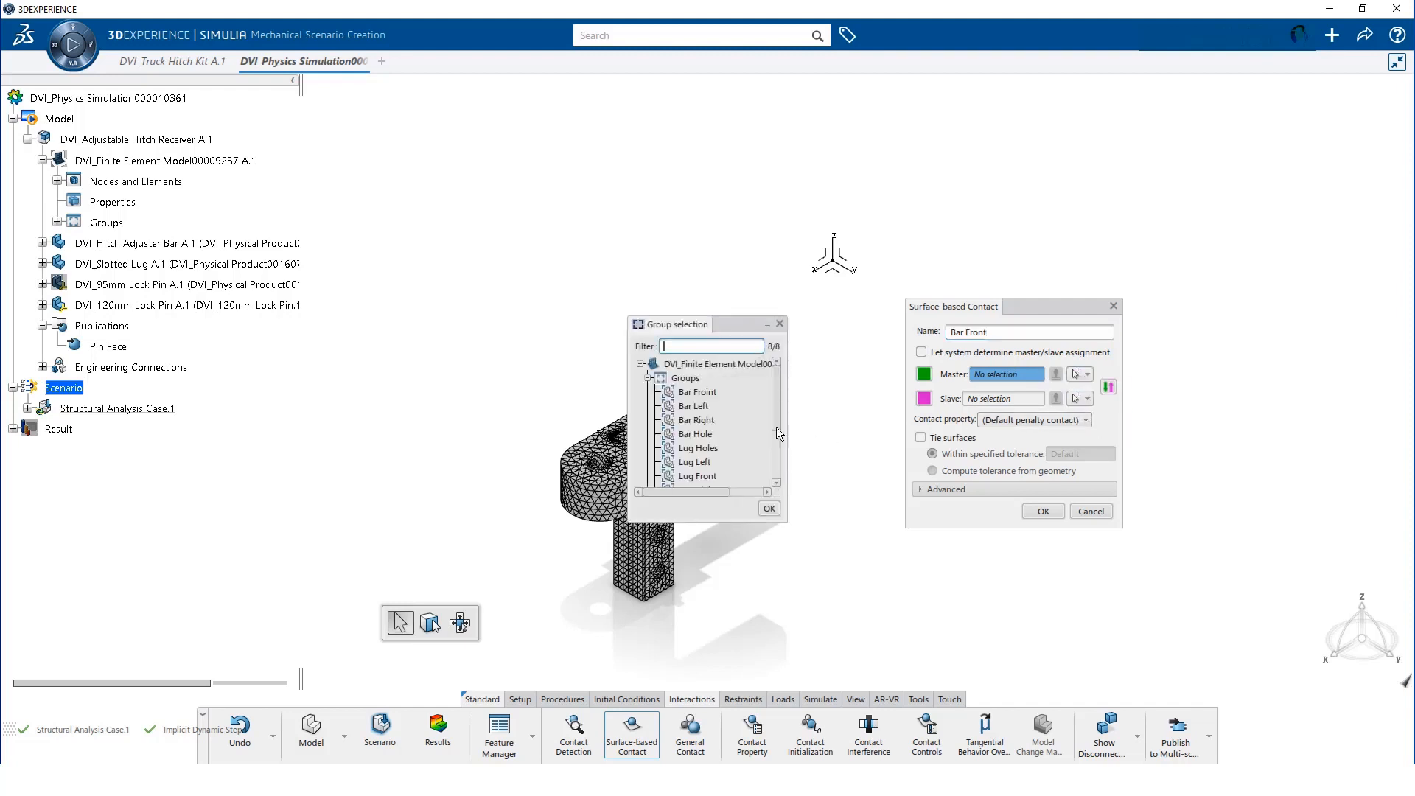
click(696, 394)
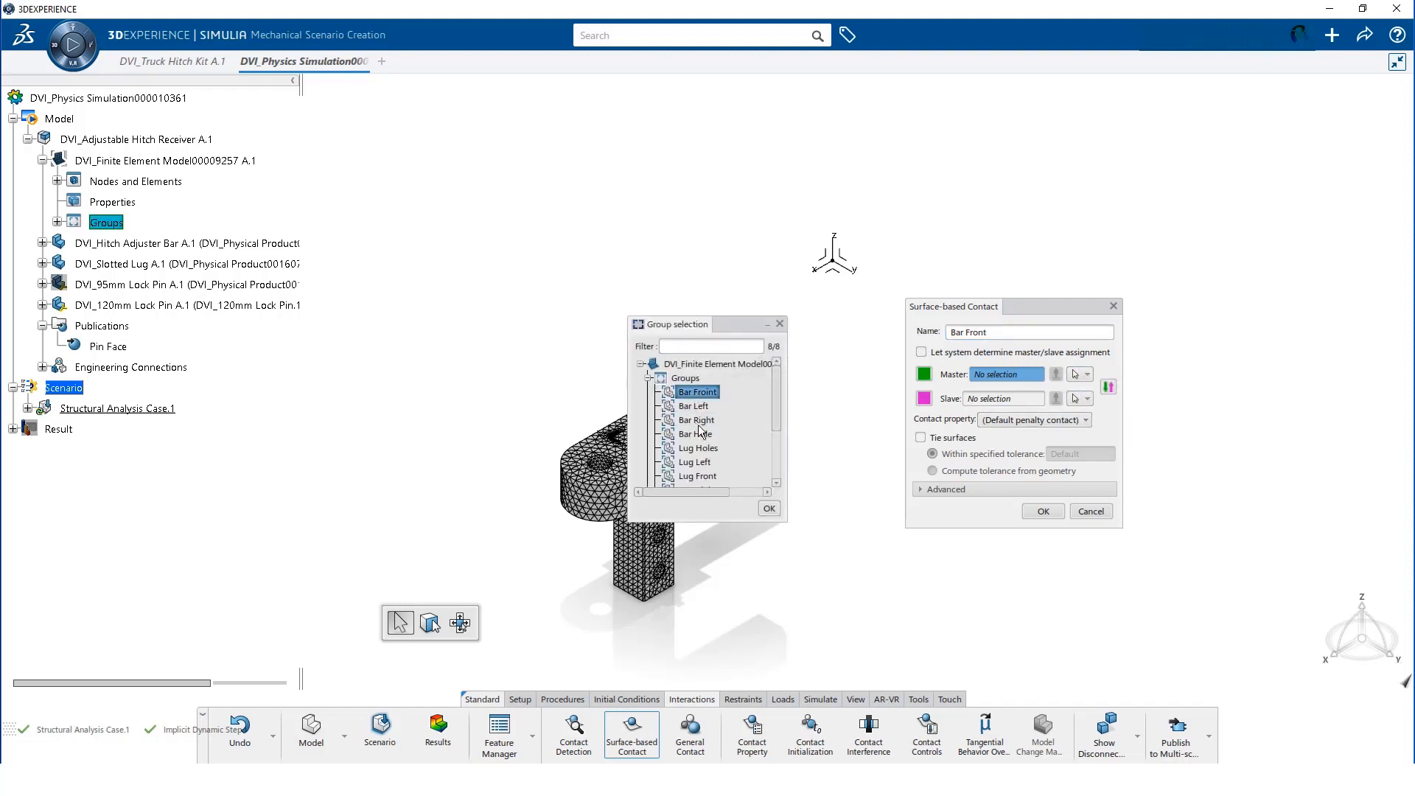
click(771, 509)
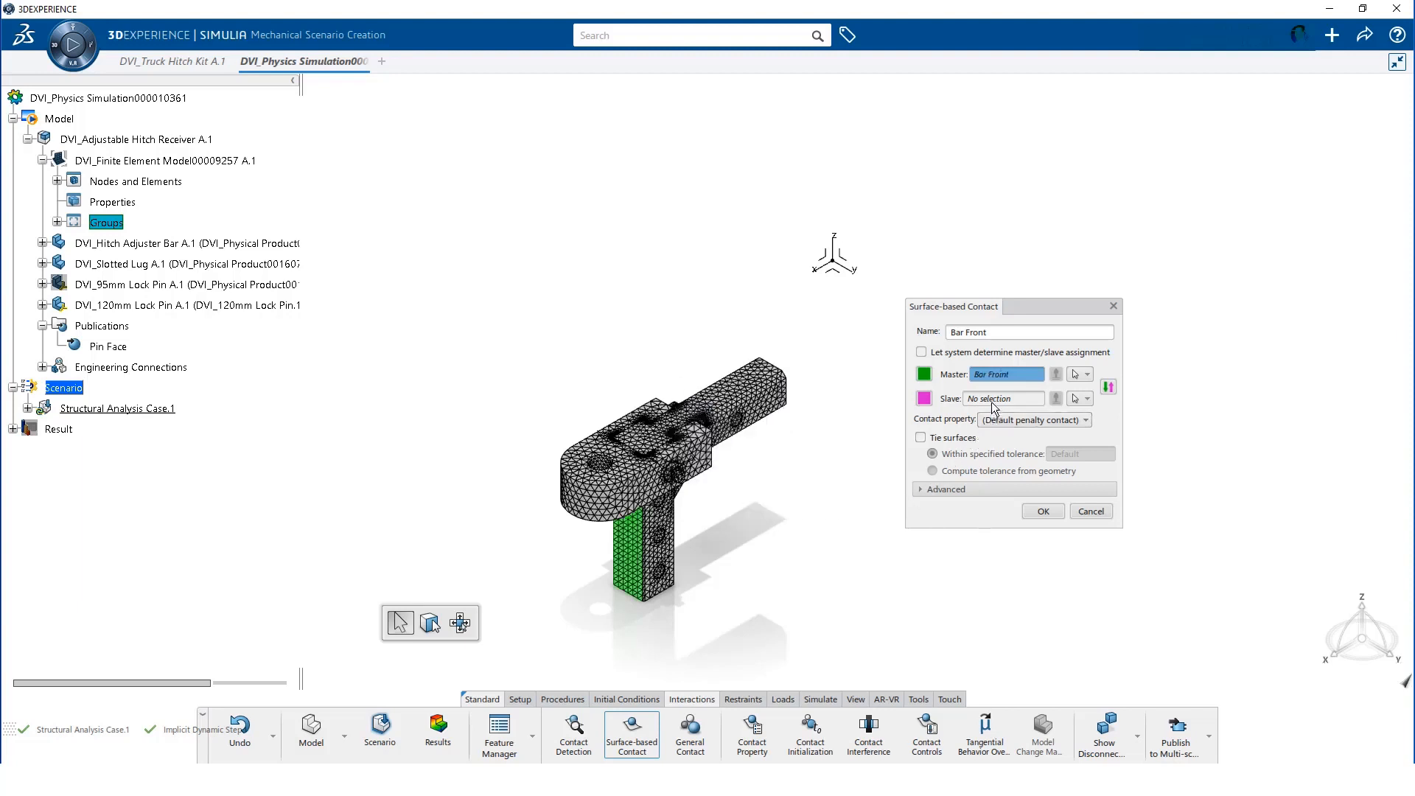
Set Lug Front as the slave surface and assign Contact Property.1 to the contact
click(993, 400)
click(1088, 401)
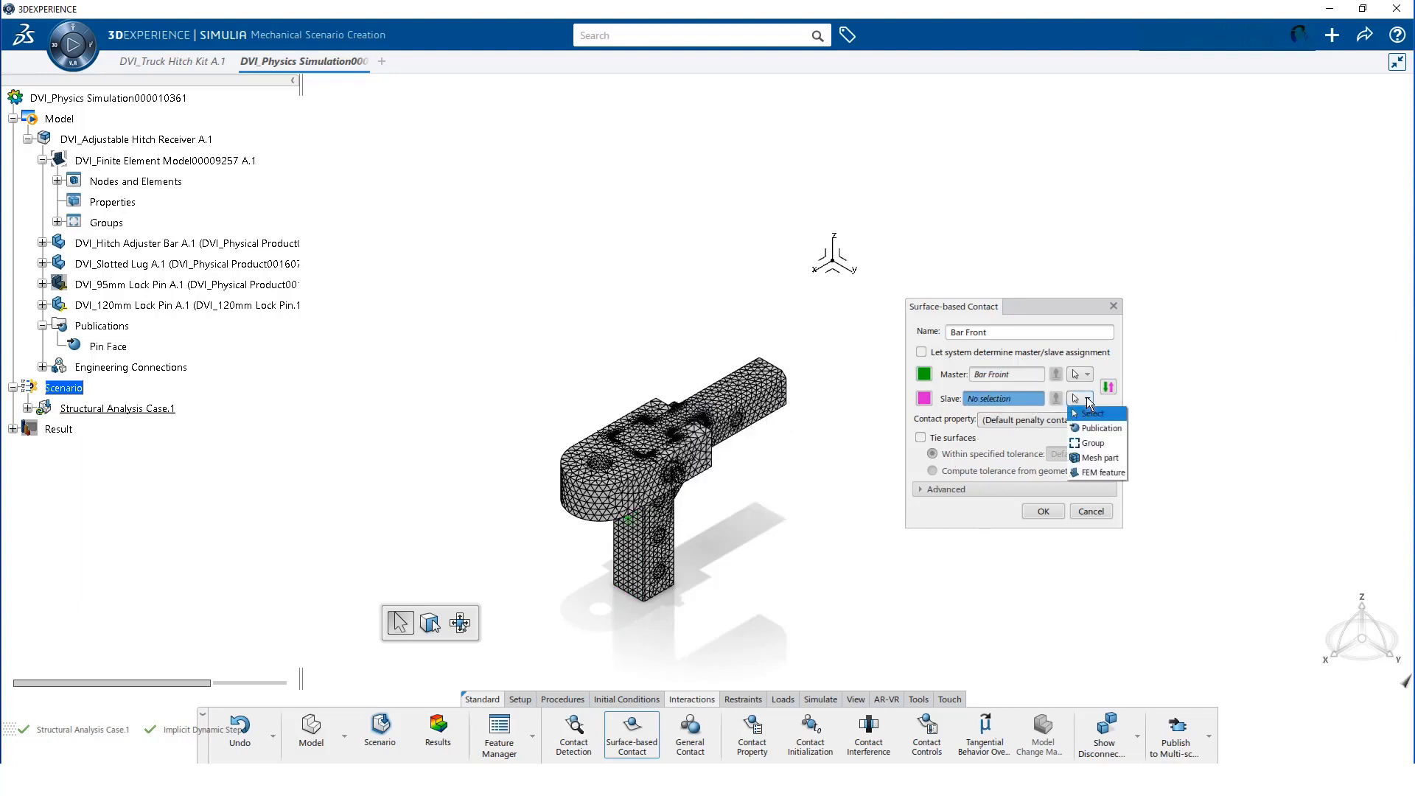
click(1092, 442)
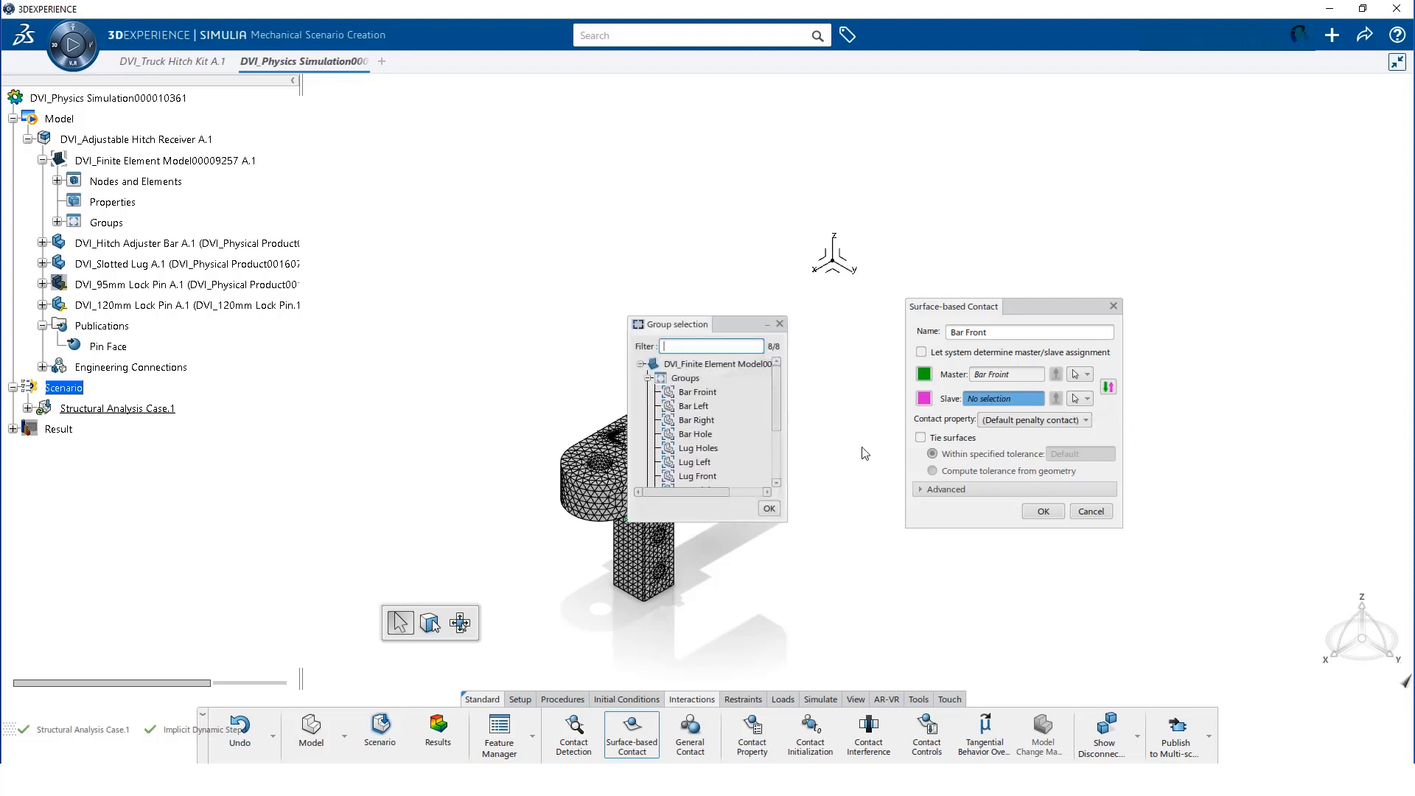
drag(777, 411, 777, 423)
click(701, 449)
click(769, 510)
click(1020, 422)
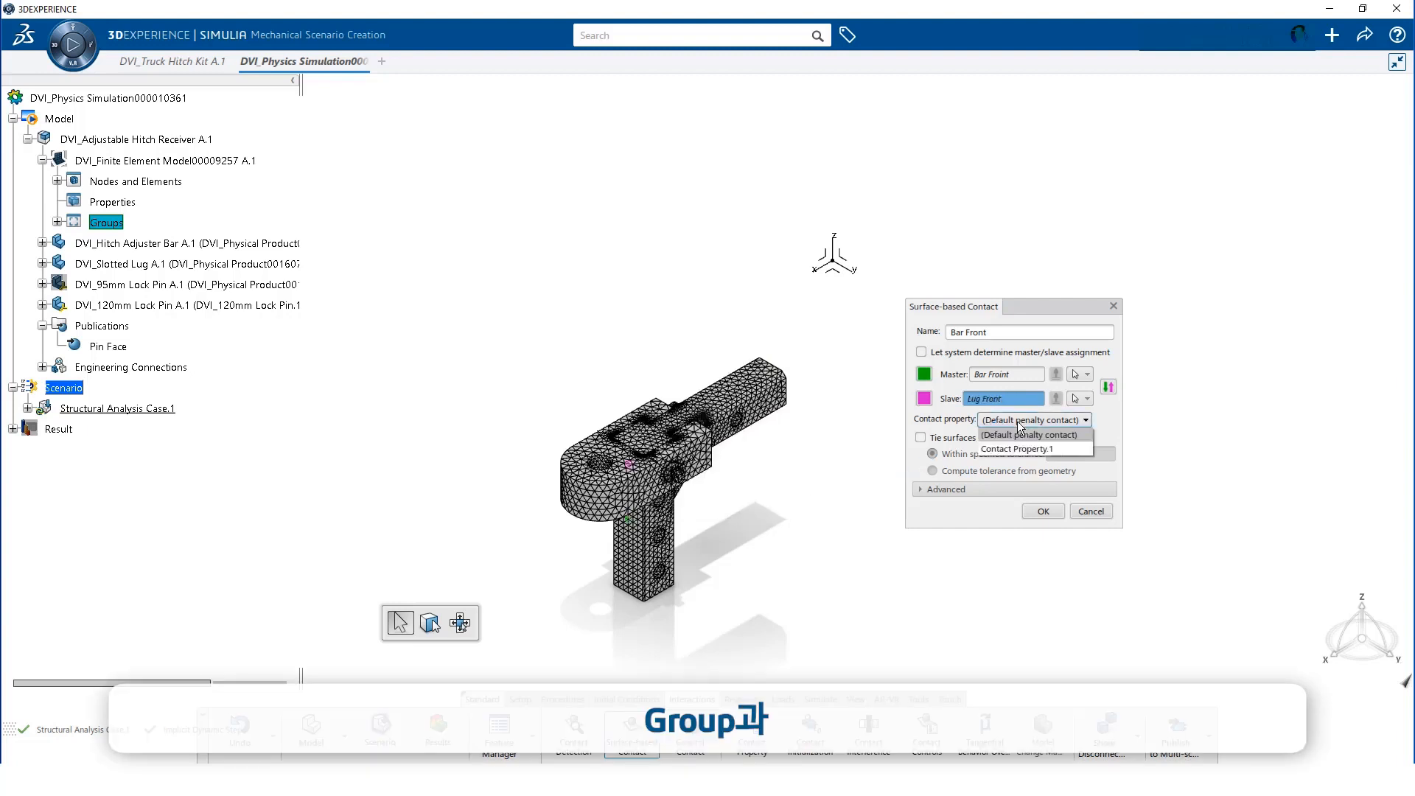
click(1008, 447)
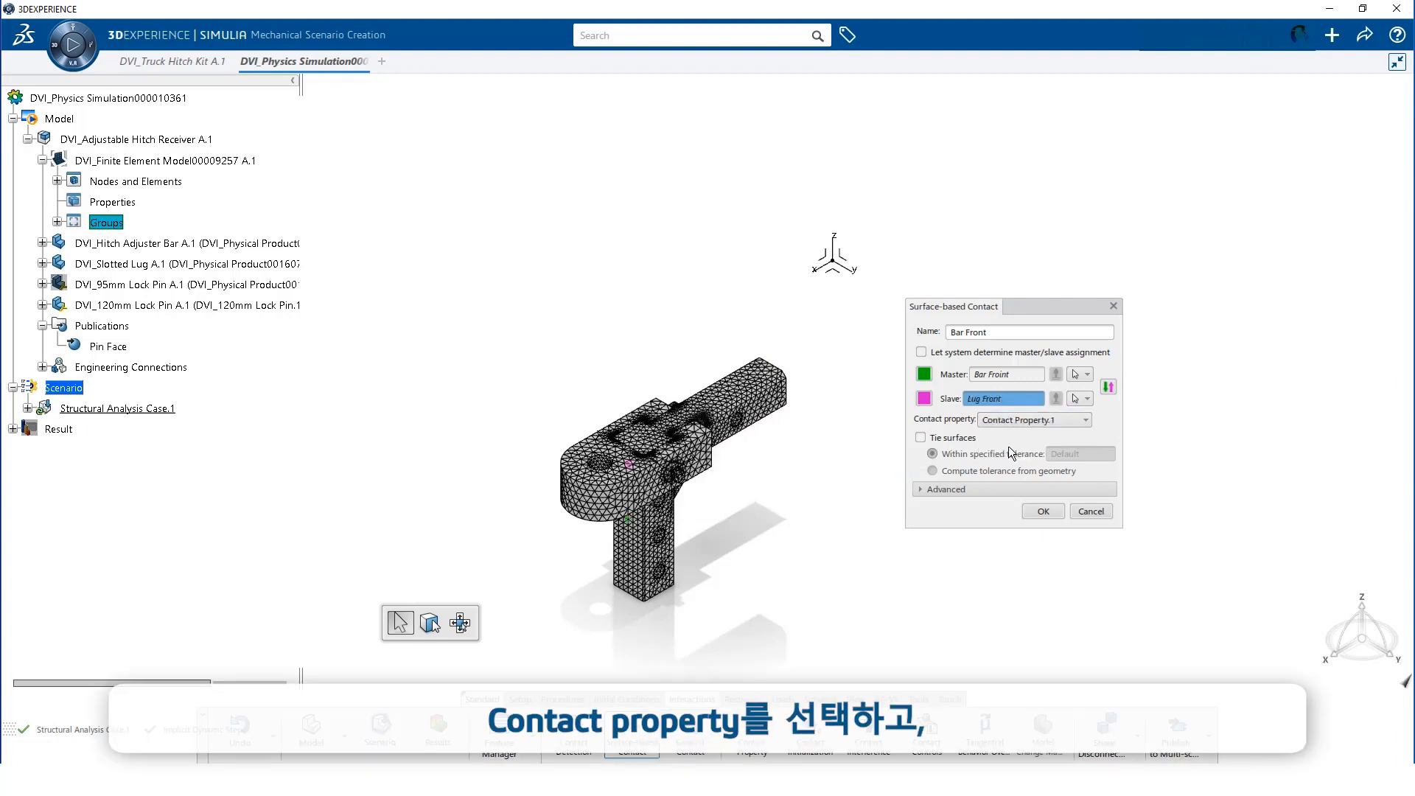
click(993, 489)
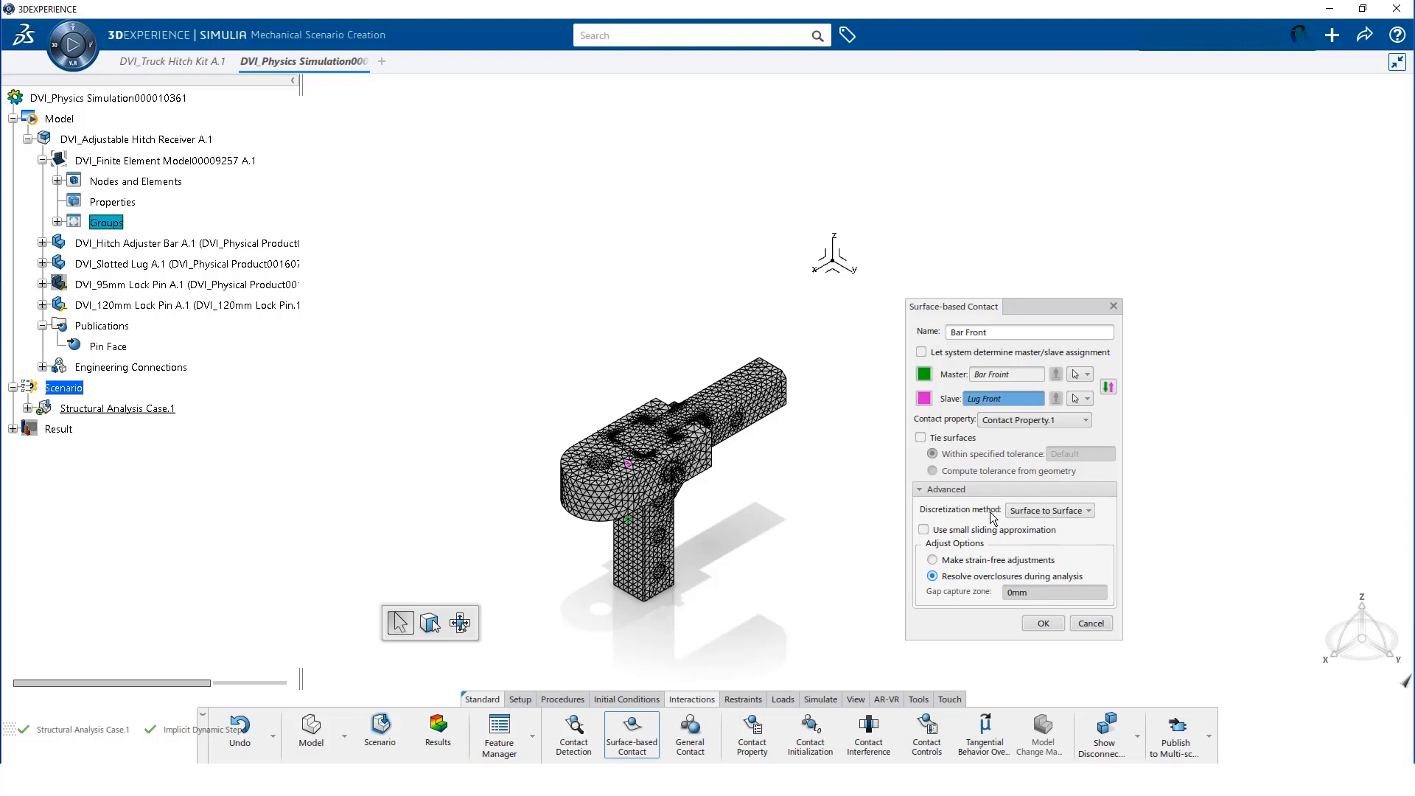
click(1042, 624)
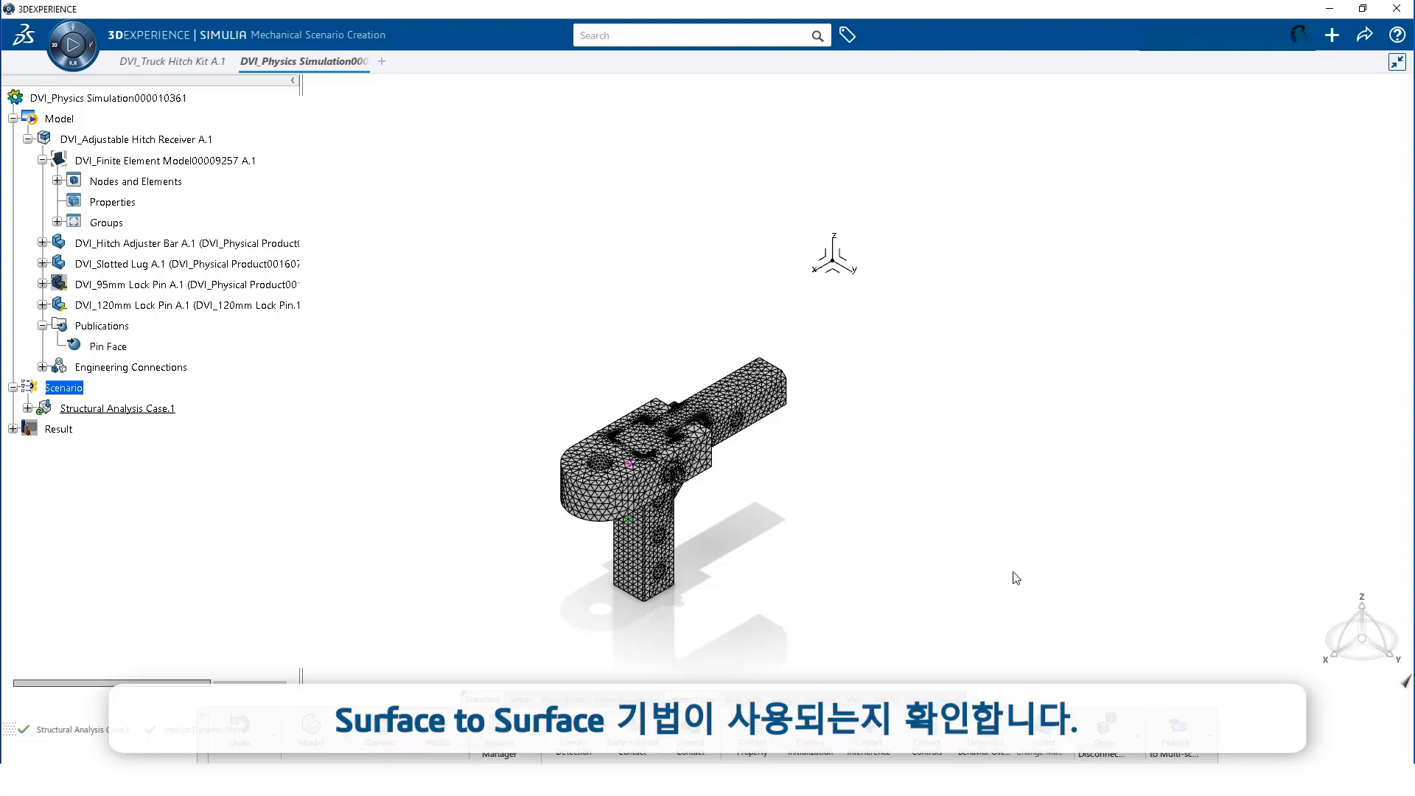
Expand Structural Analysis Case.1, its six interactions, Implicit Dynamic Step.1 and the two output requests
click(28, 408)
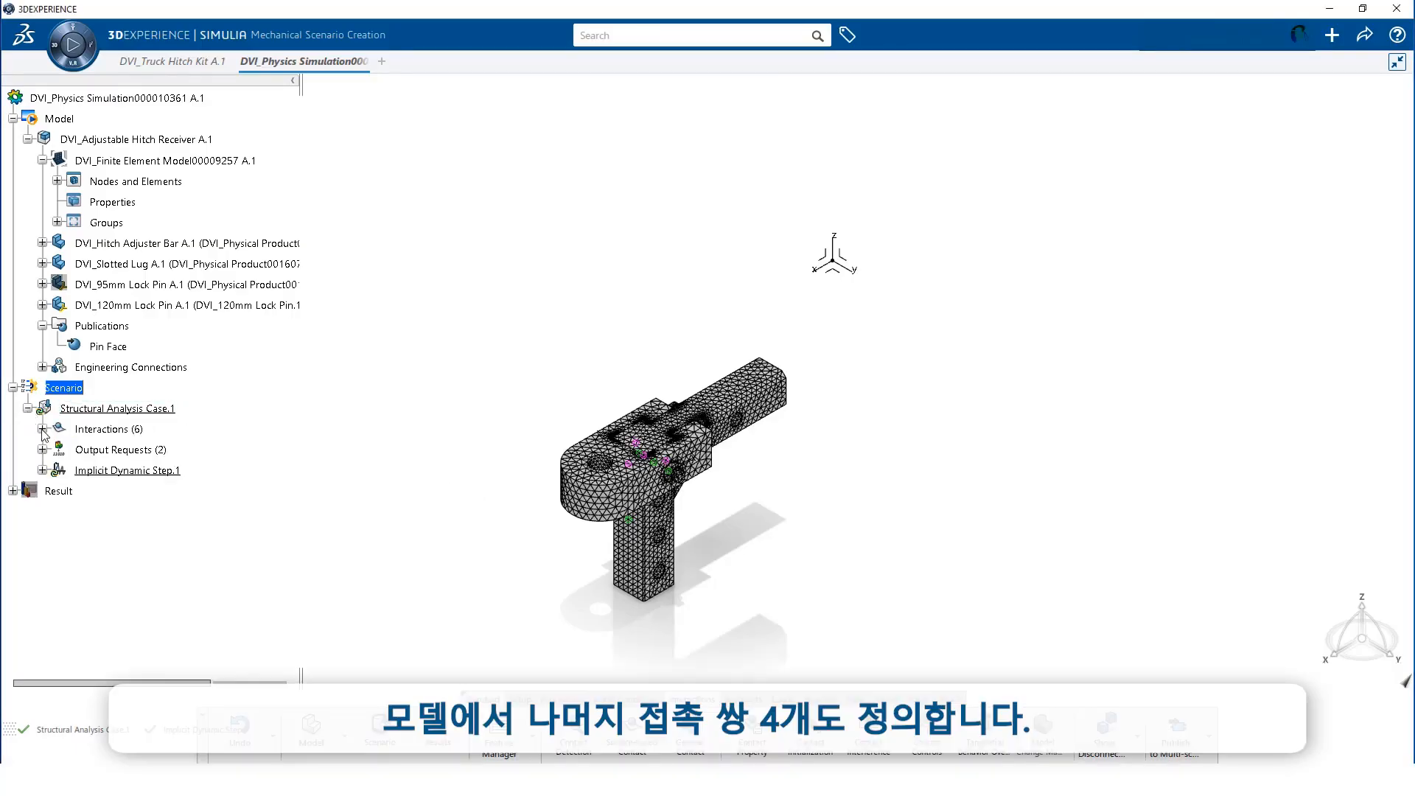
click(42, 429)
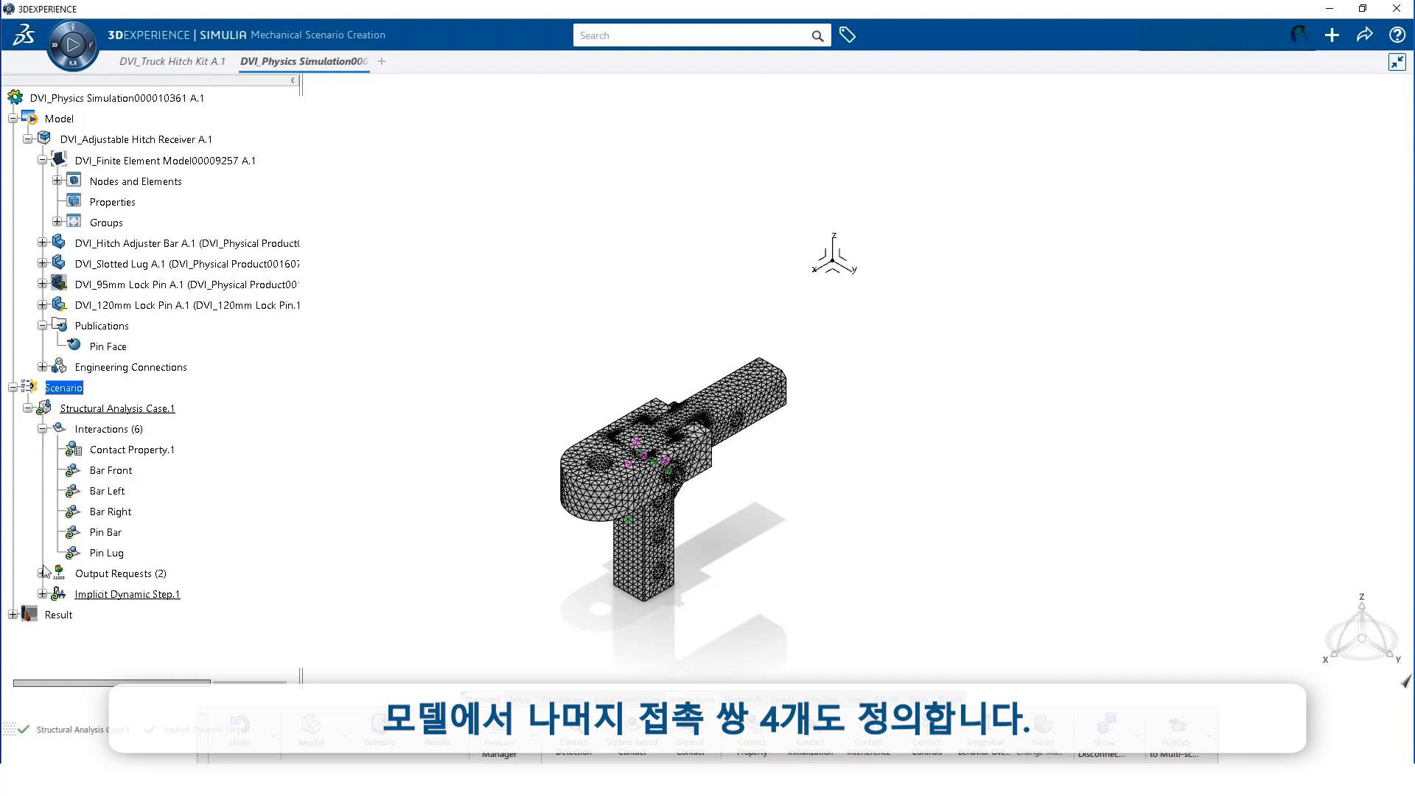
click(42, 594)
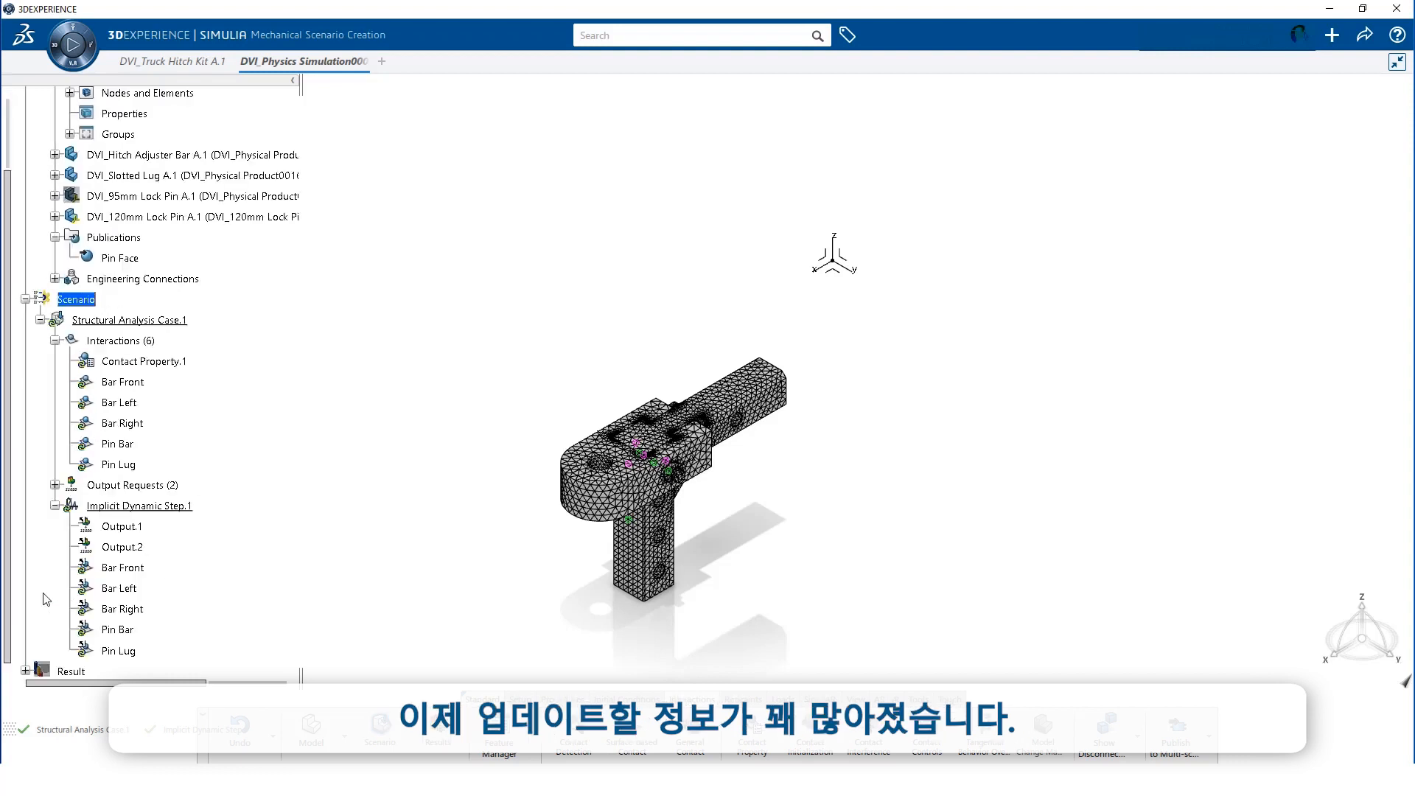
click(55, 485)
scroll(258, 413, down, 2)
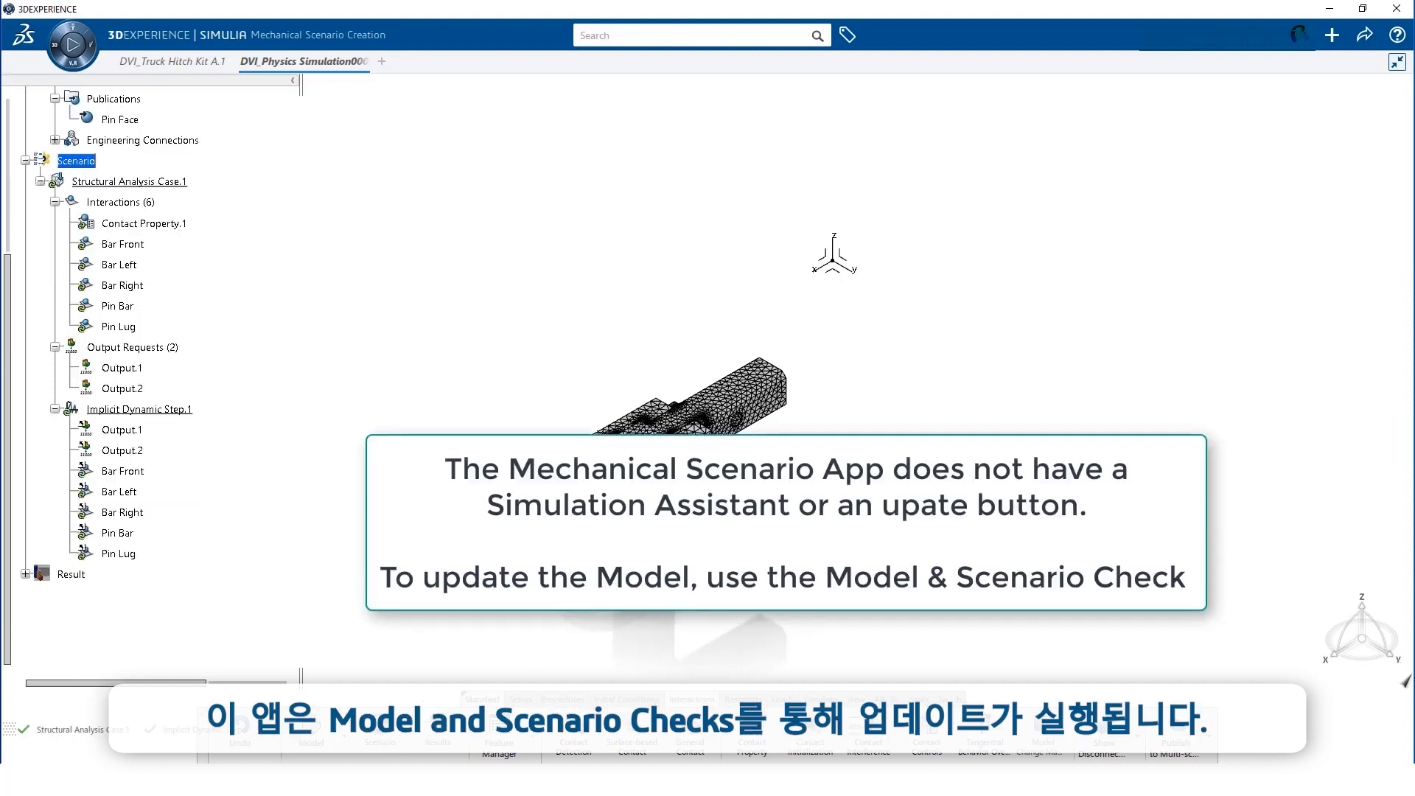
Run the model and scenario checks from the Simulate tab and close the status dialog
click(821, 700)
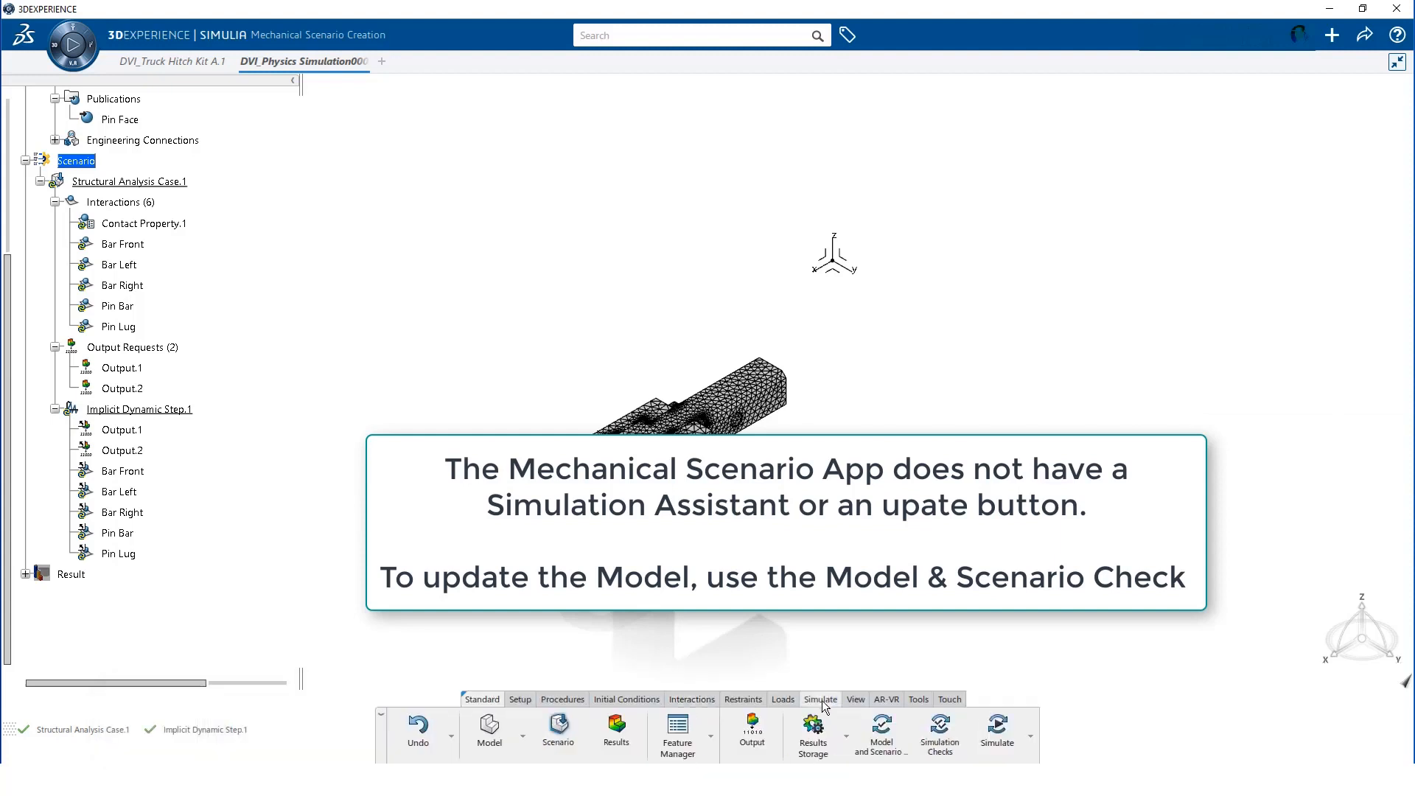
click(882, 730)
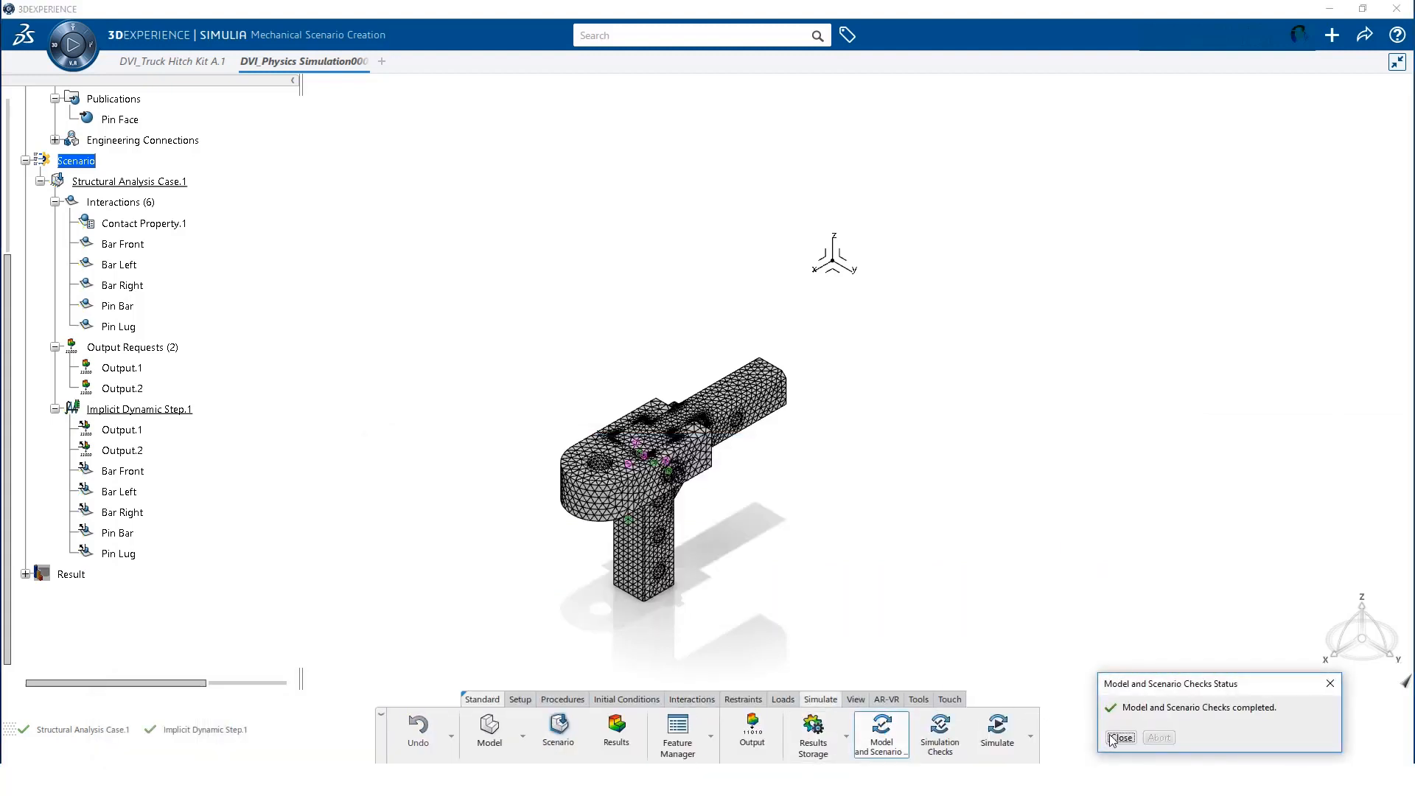
click(1121, 737)
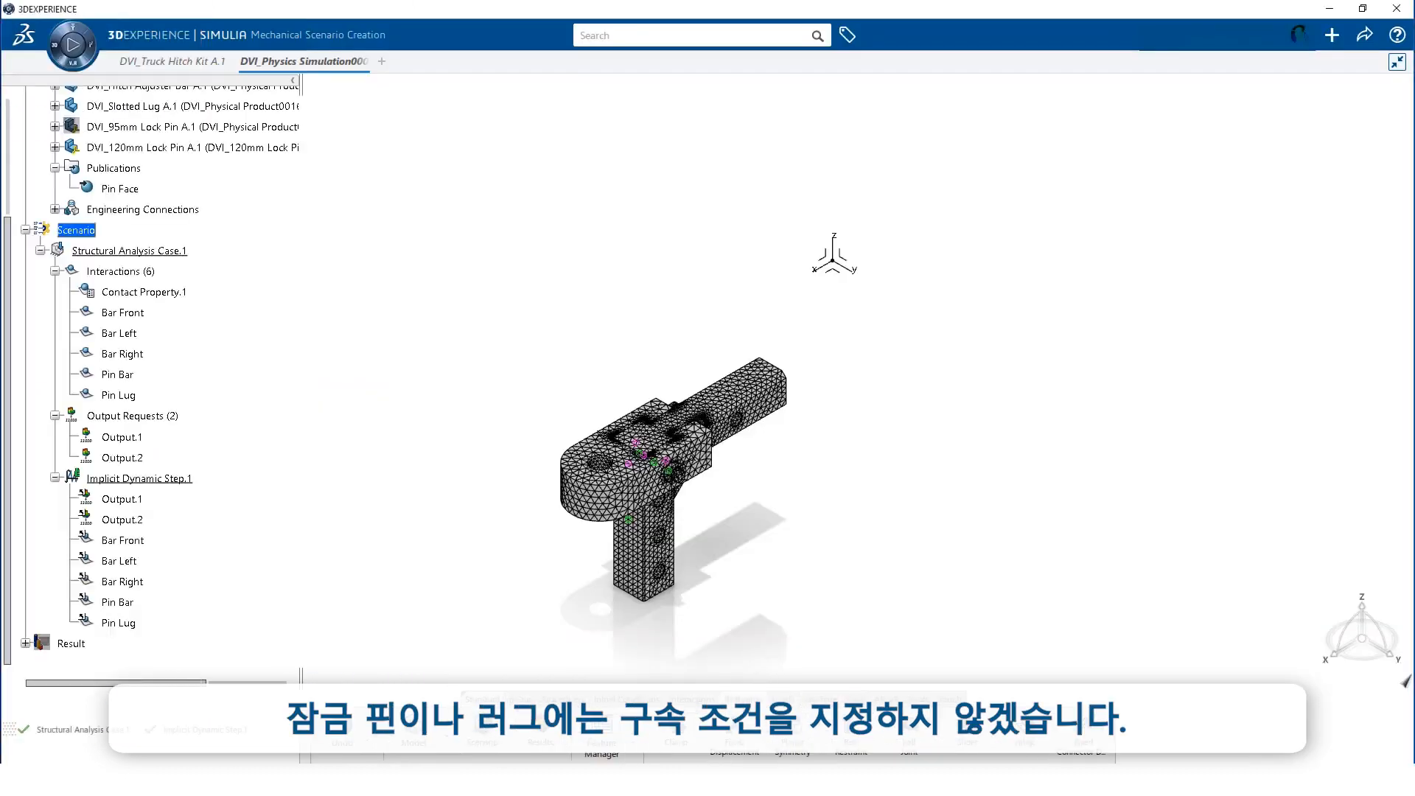
Expand DVI_Hitch Adjuster Bar and bring up actions for its Finite Element Model
scroll(262, 287, up, 3)
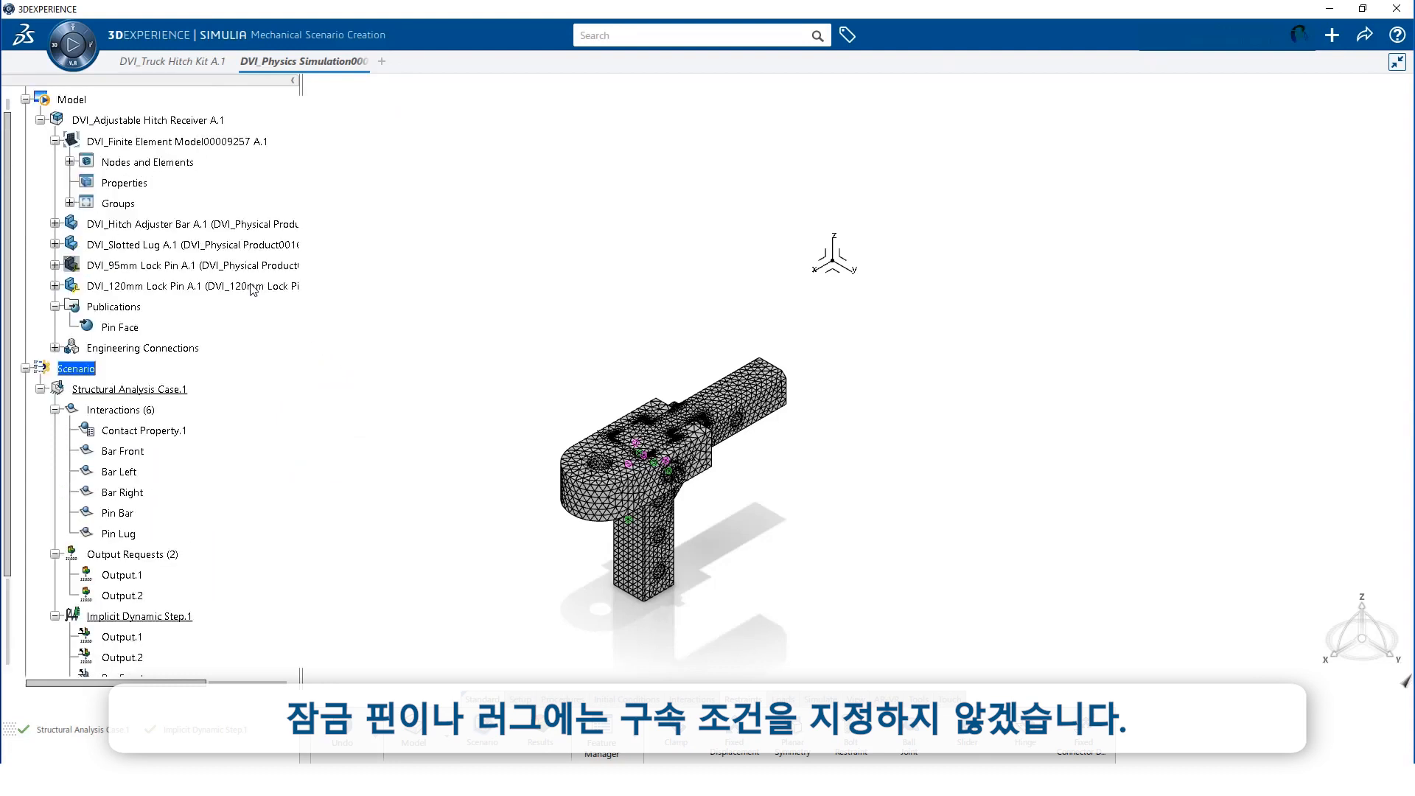
scroll(262, 287, up, 2)
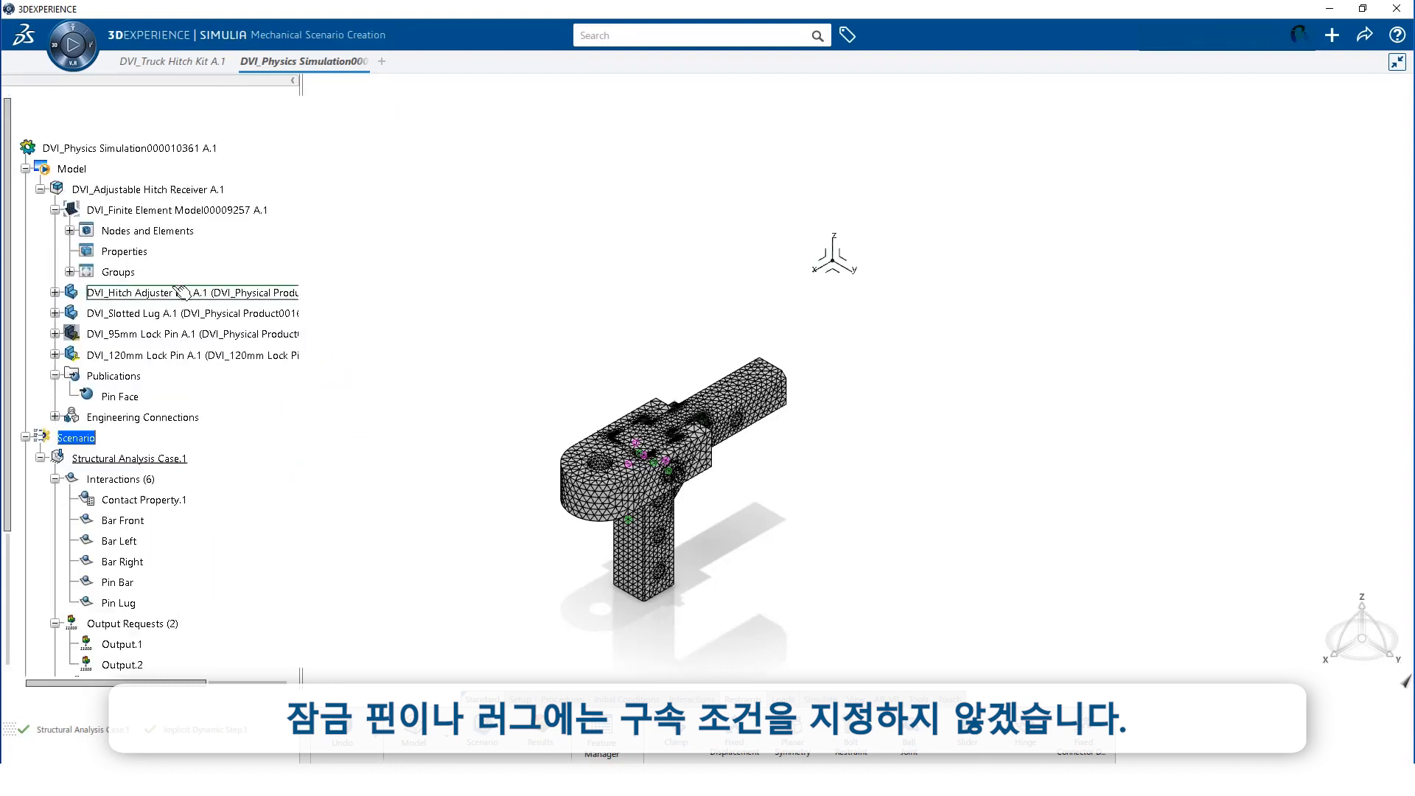
click(54, 292)
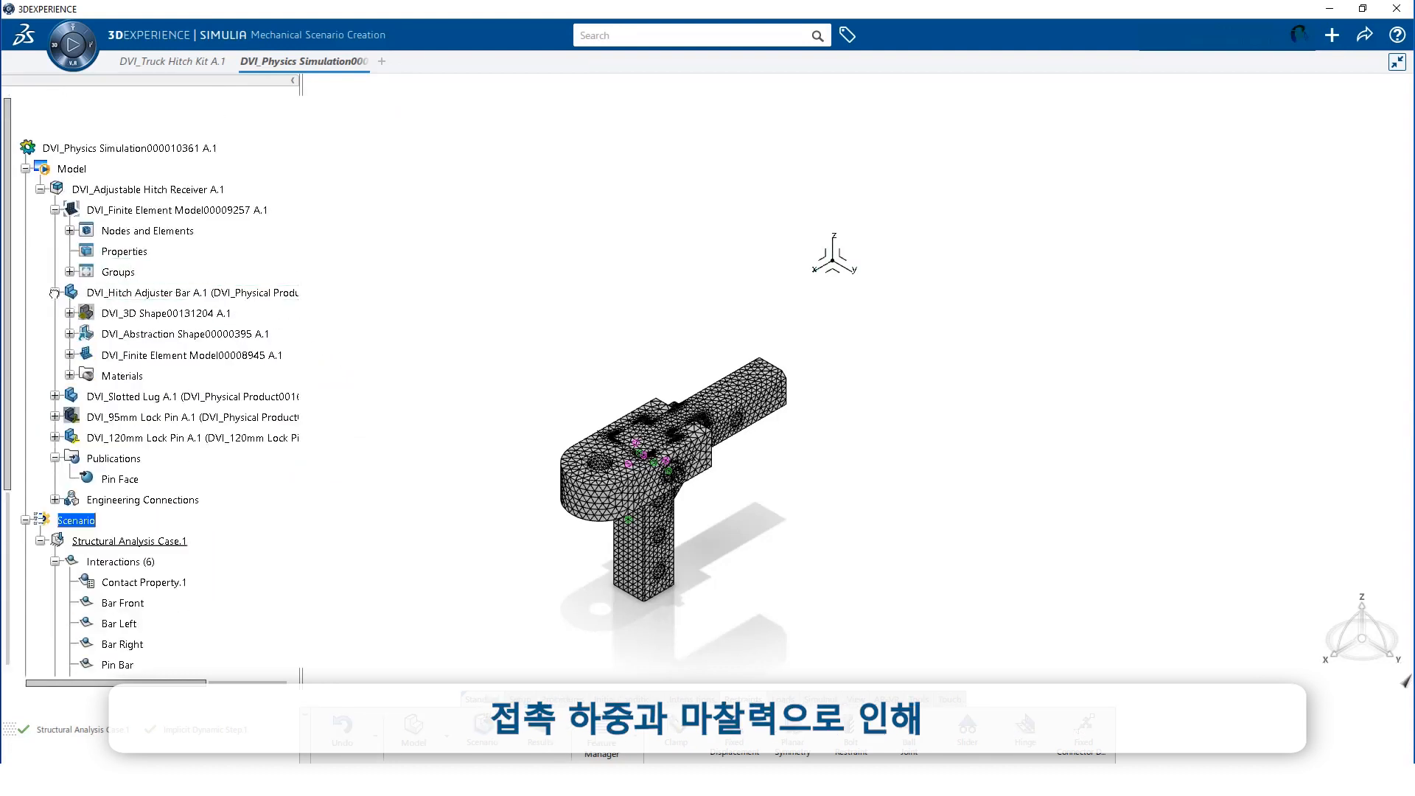
right_click(133, 356)
Hide the bar's mesh and add a Back Pin restraint fixing the rear pin hole in X and Y
click(174, 401)
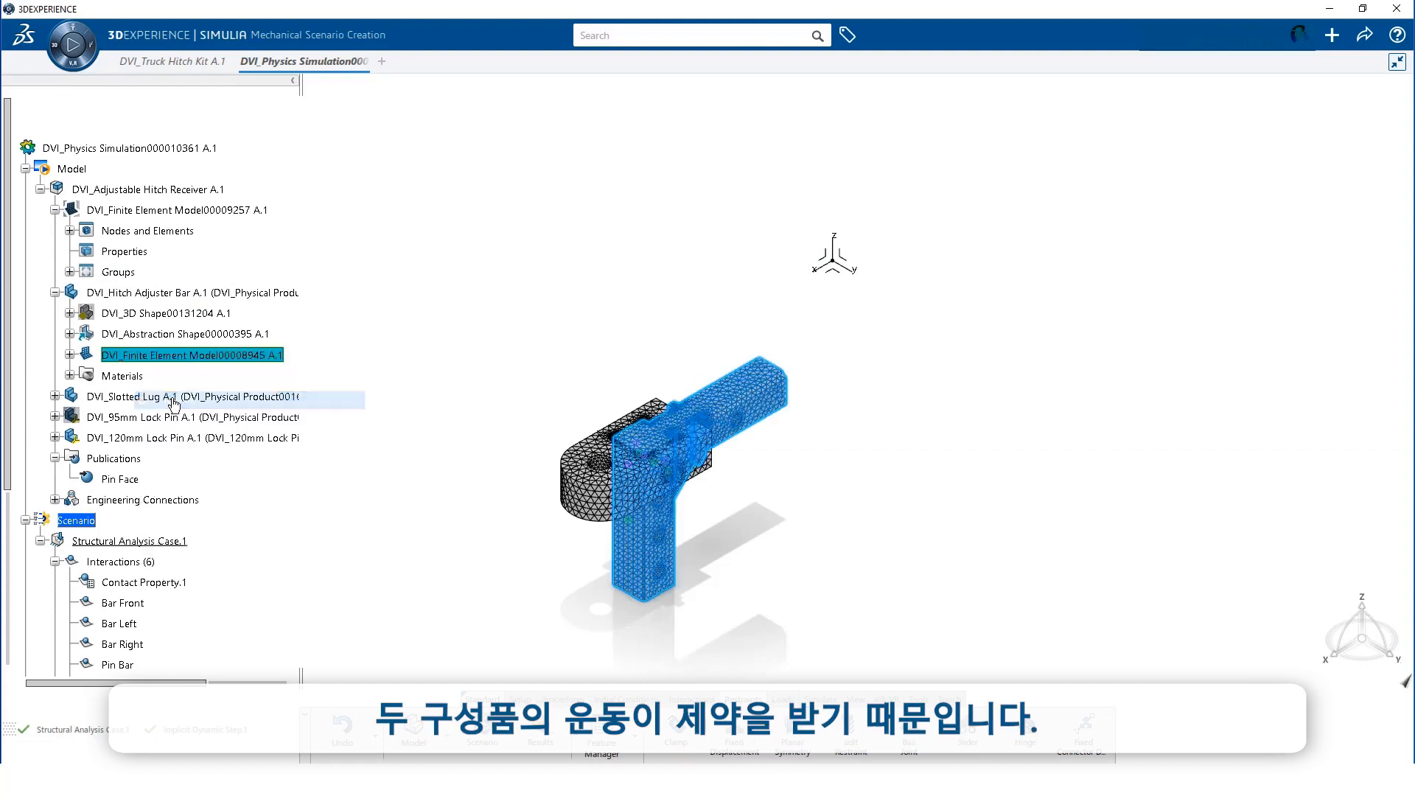
middle_drag(718, 474, 732, 436)
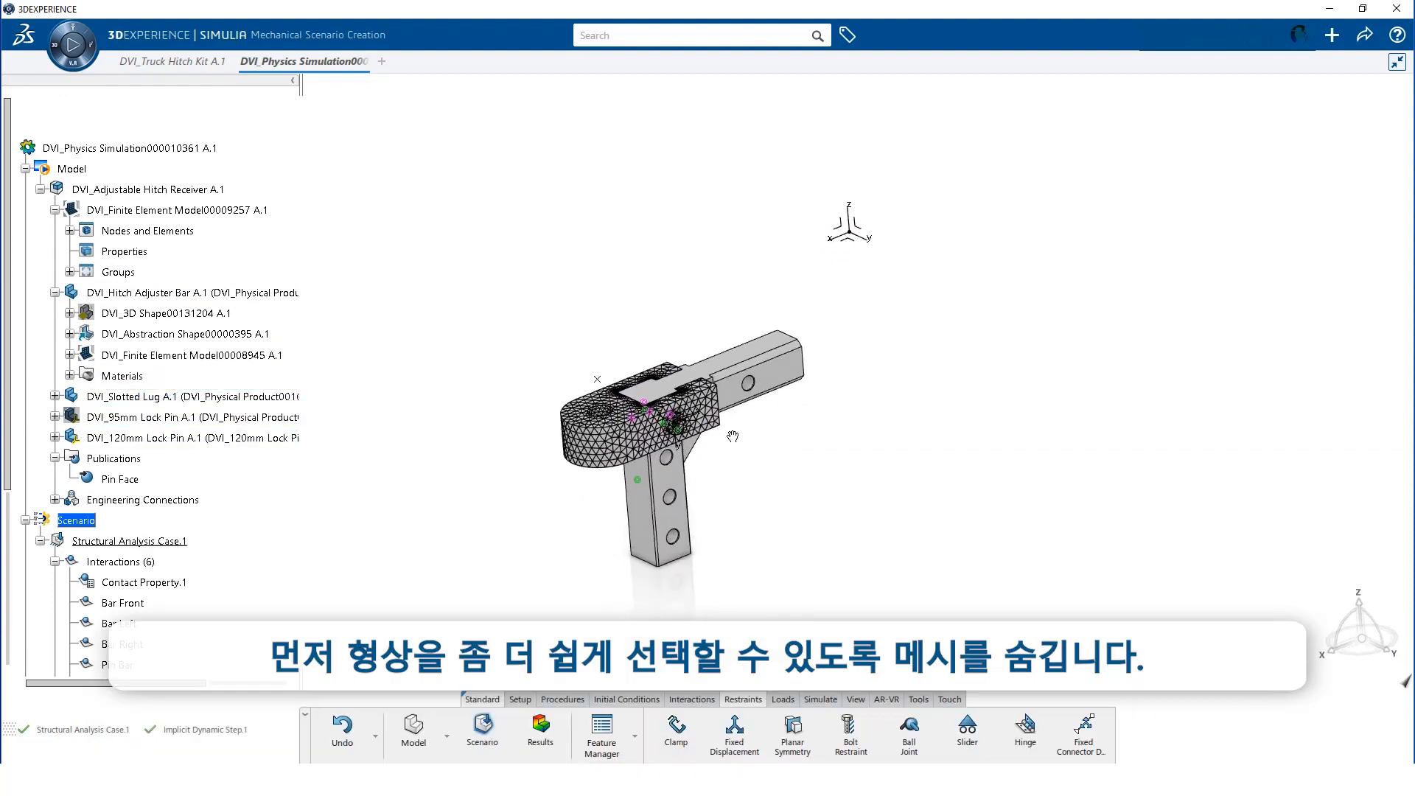
click(735, 734)
text(Back Pin)
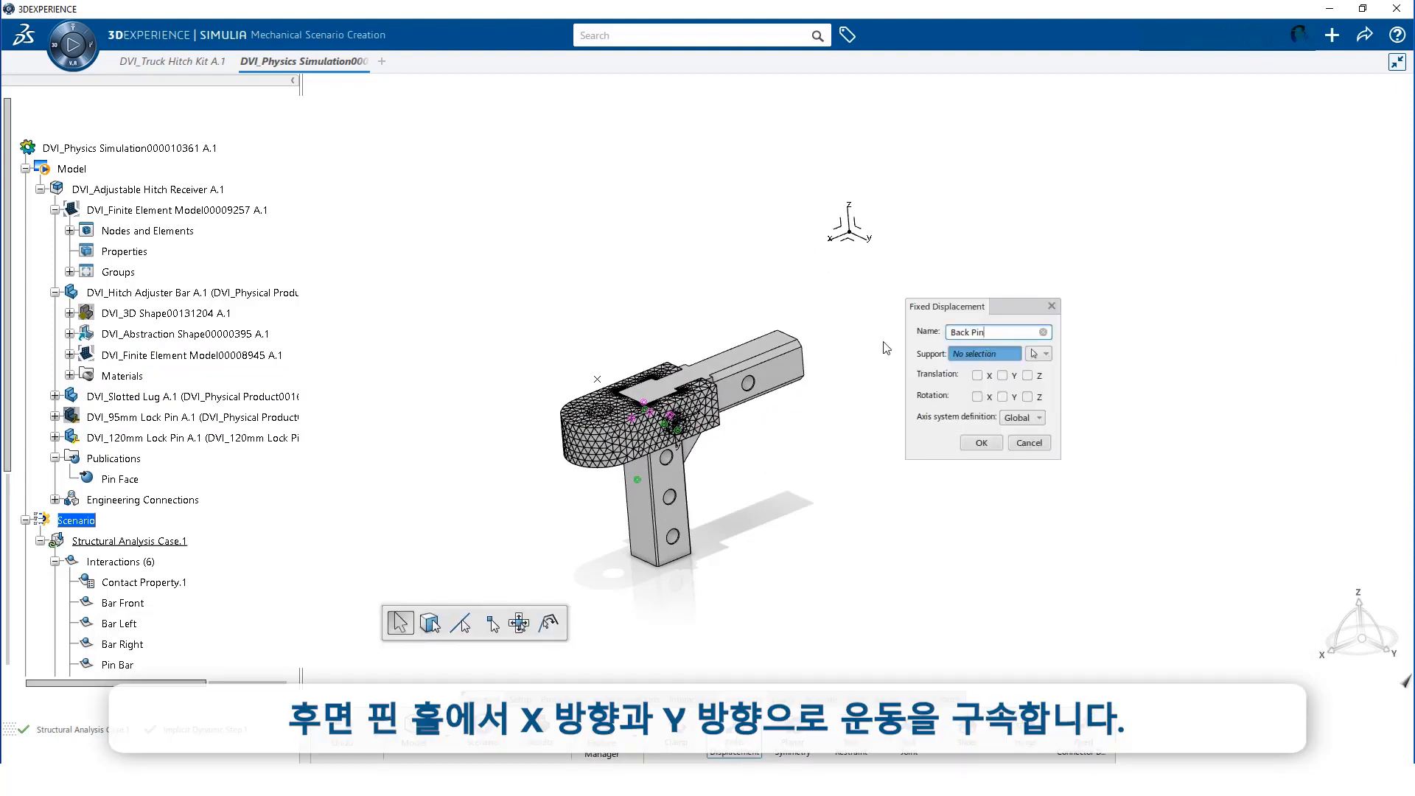
click(751, 384)
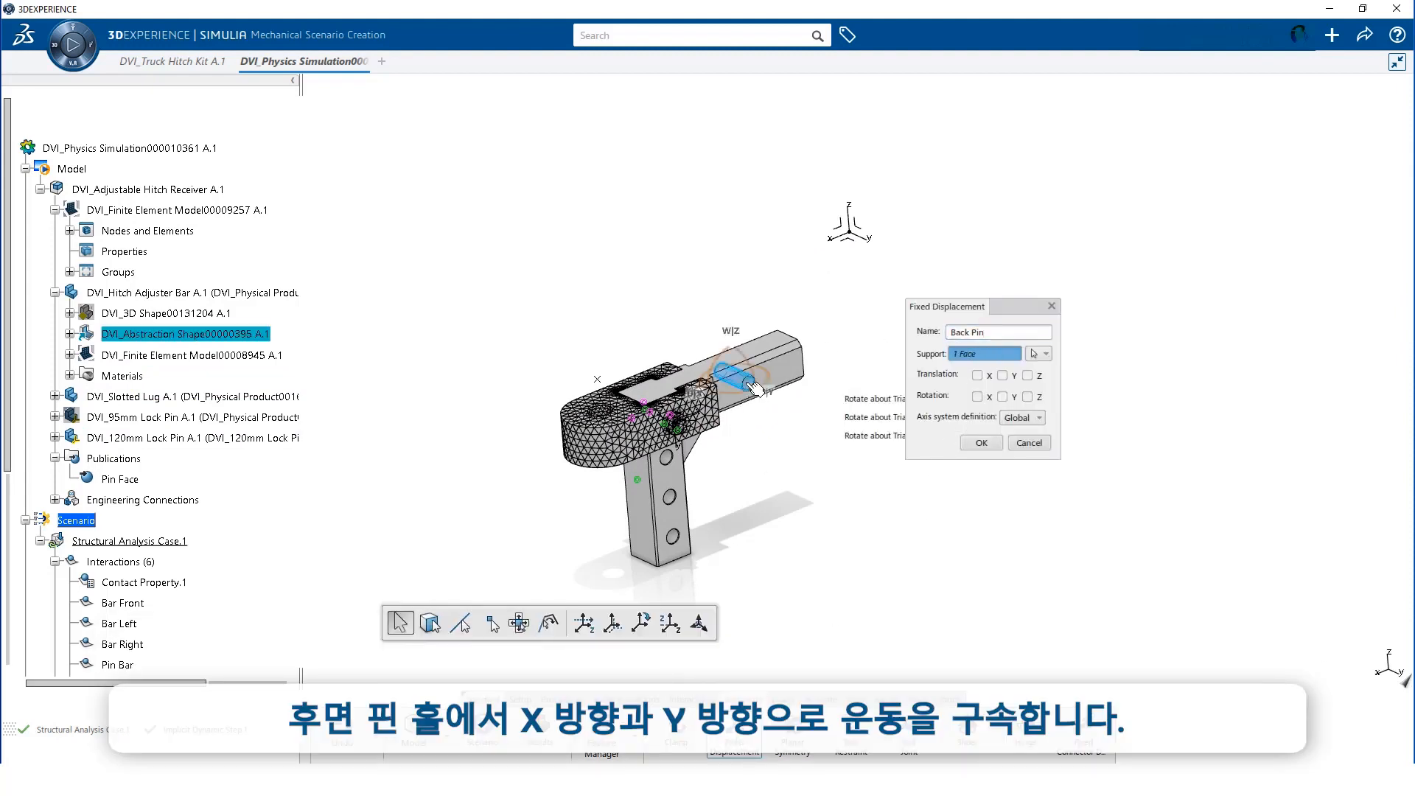
click(978, 376)
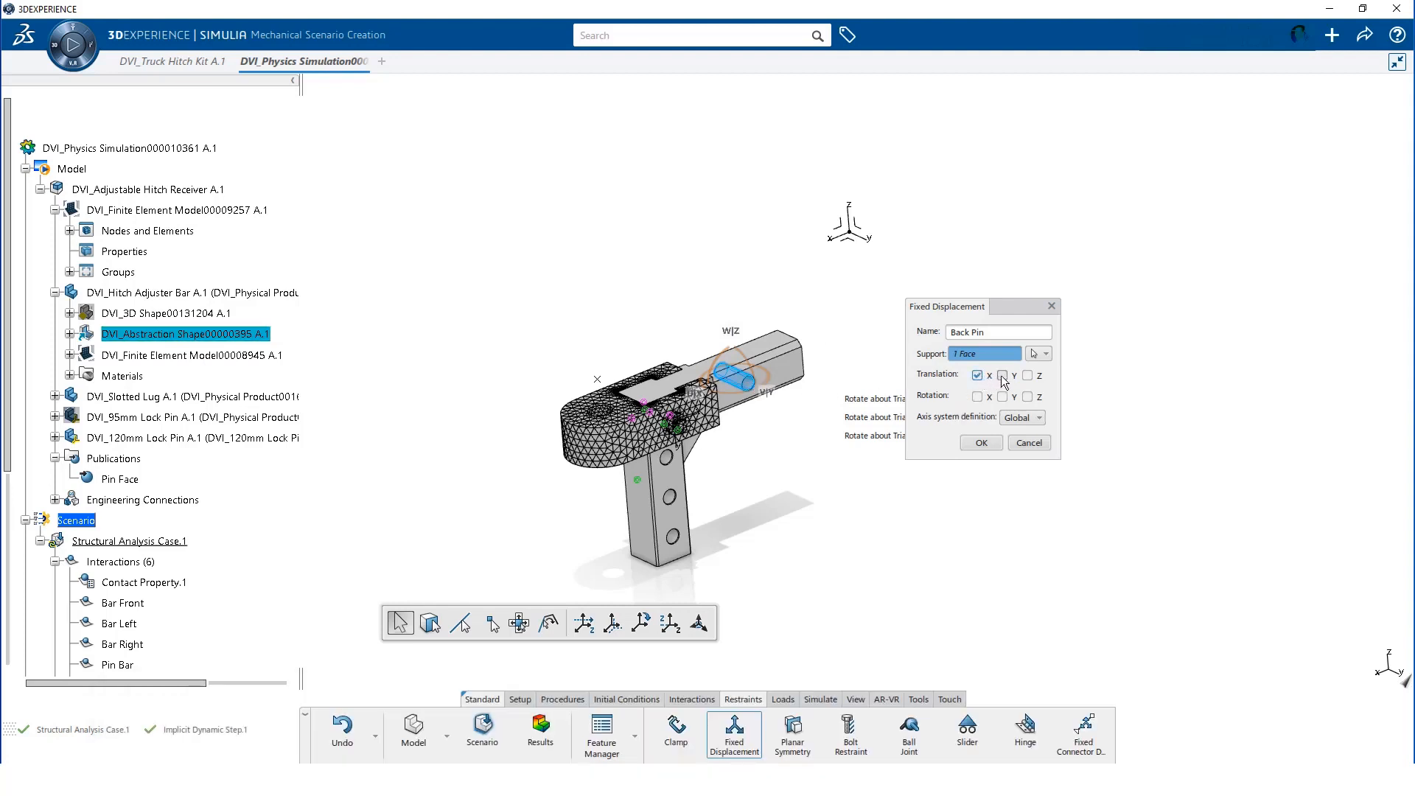
click(982, 443)
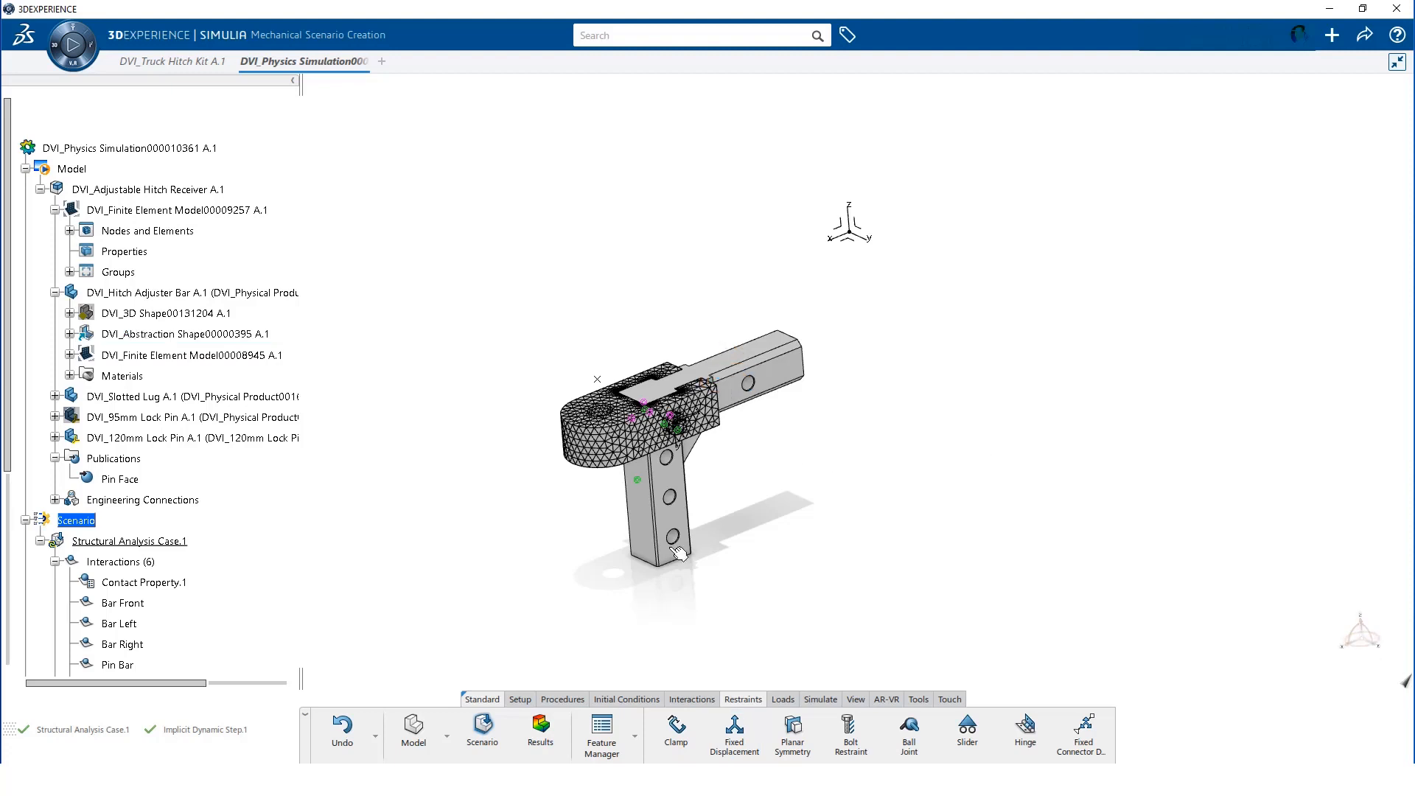
Add a BarZ fixed displacement restraining the bar's two contact edges in Z
click(730, 738)
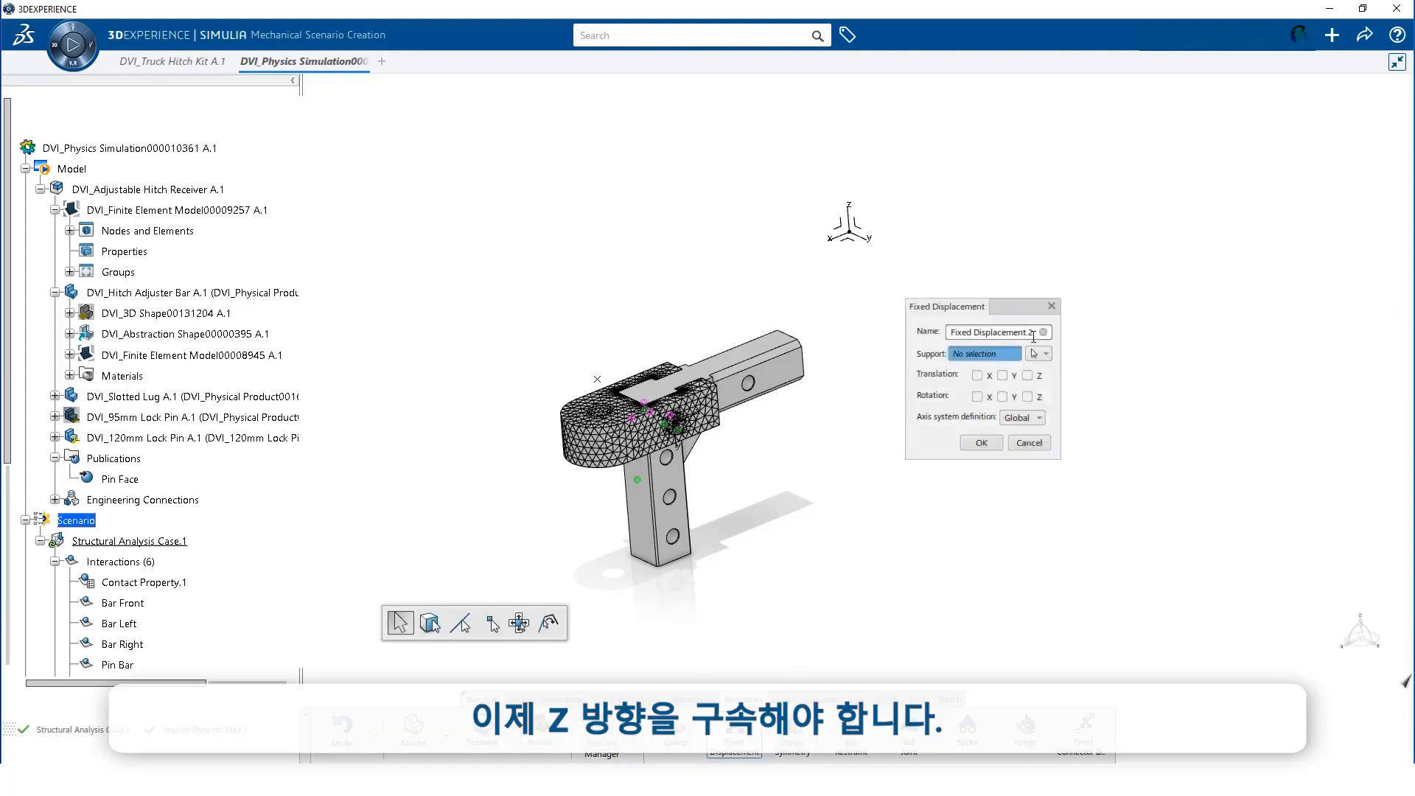
text(BarZ)
middle_drag(774, 492, 532, 106)
middle_drag(688, 531, 767, 348)
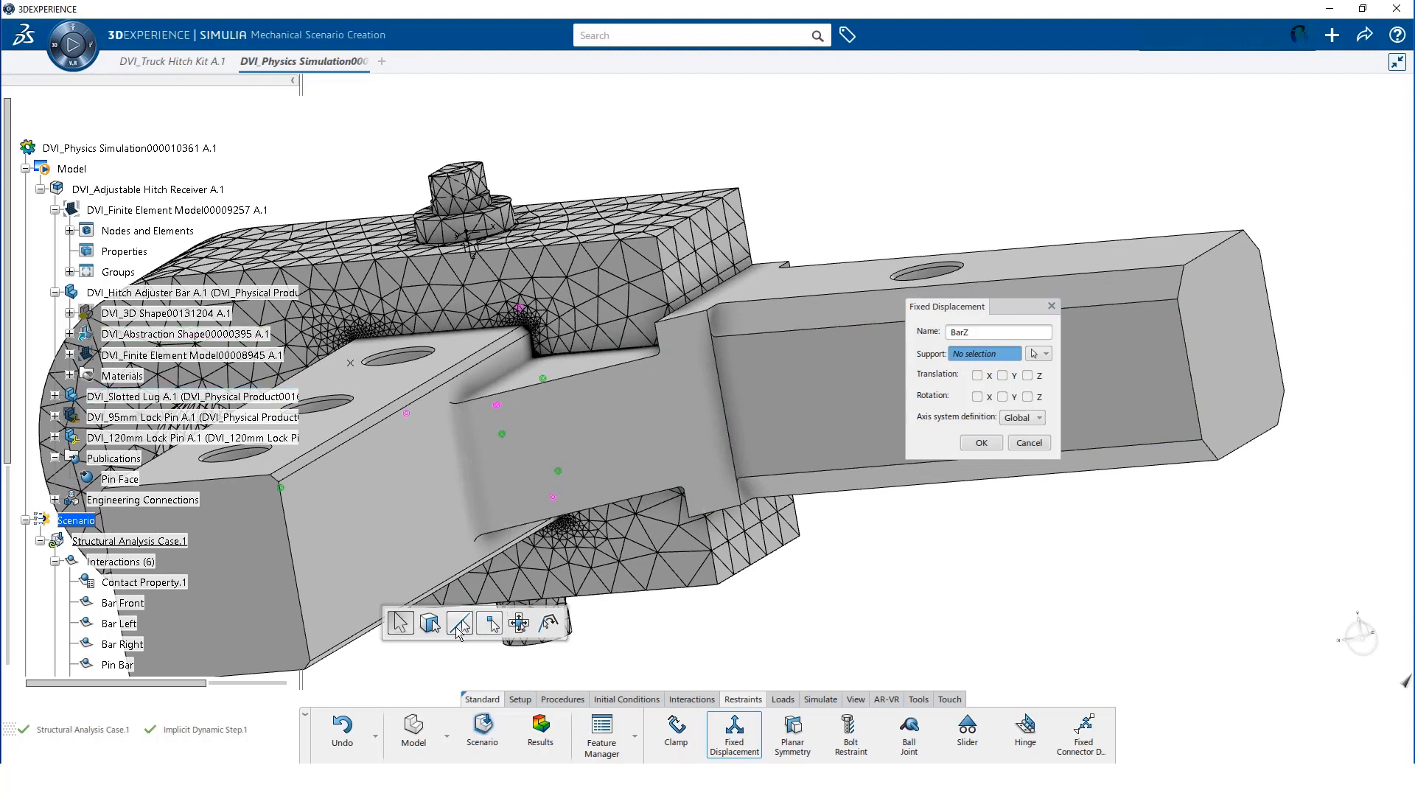
click(465, 629)
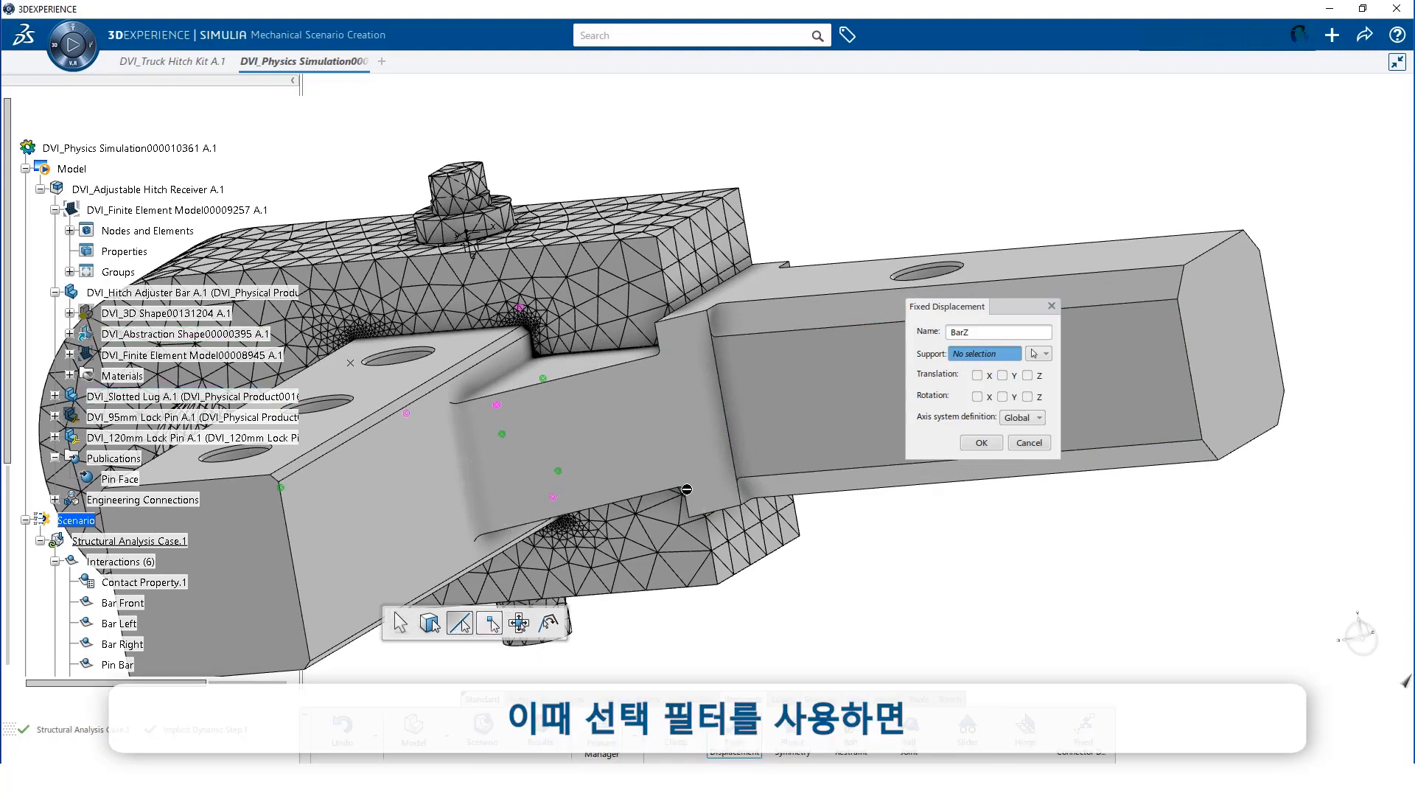
click(729, 415)
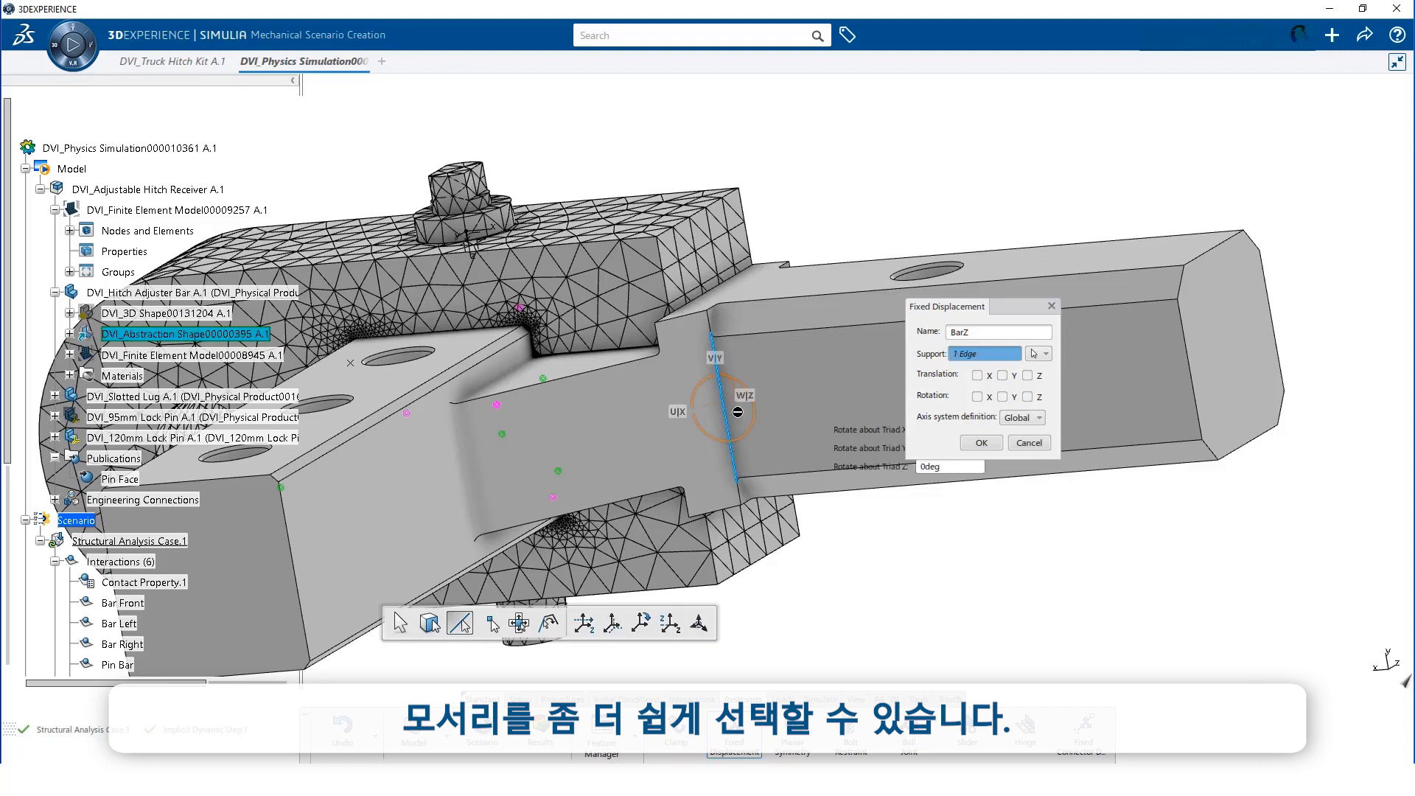
middle_drag(801, 132, 623, 369)
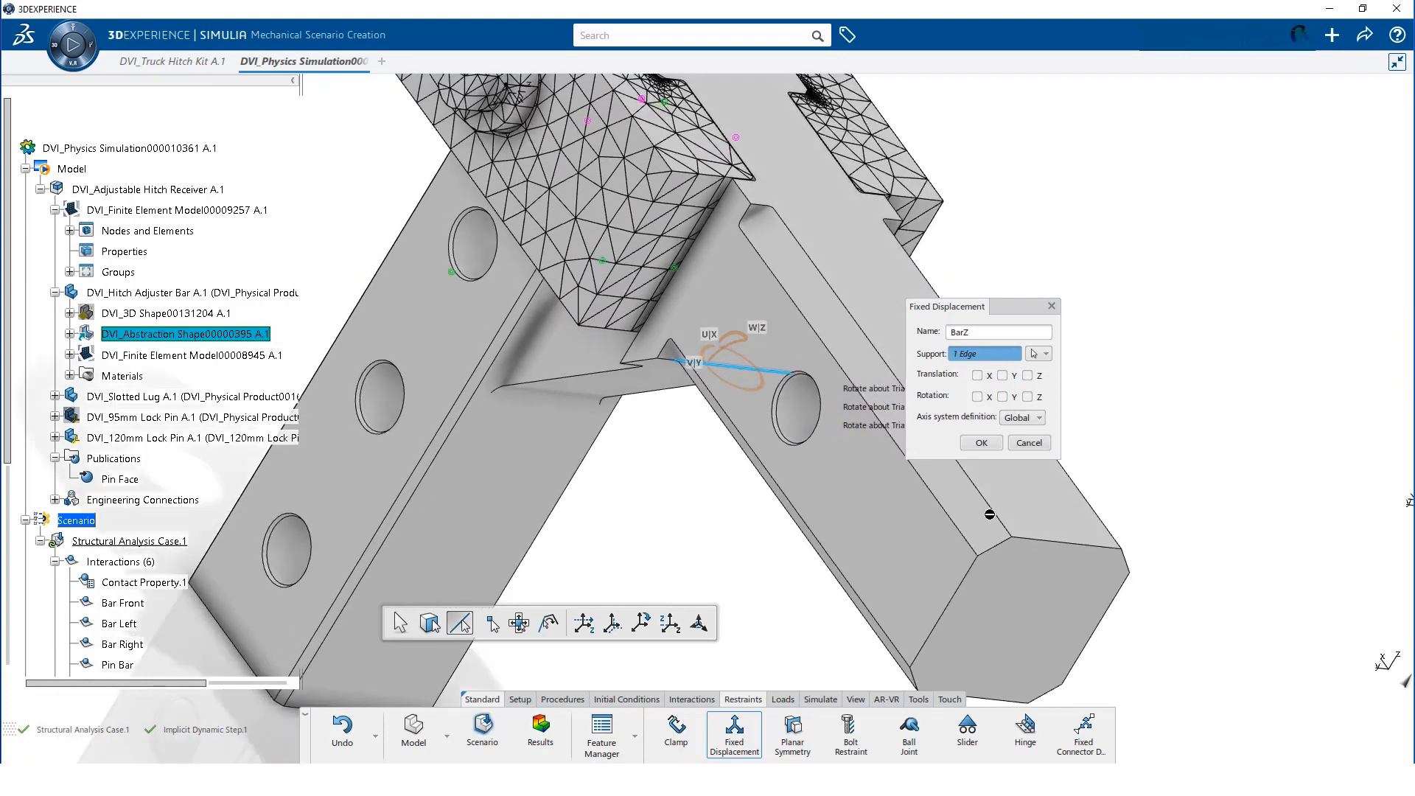
click(1054, 542)
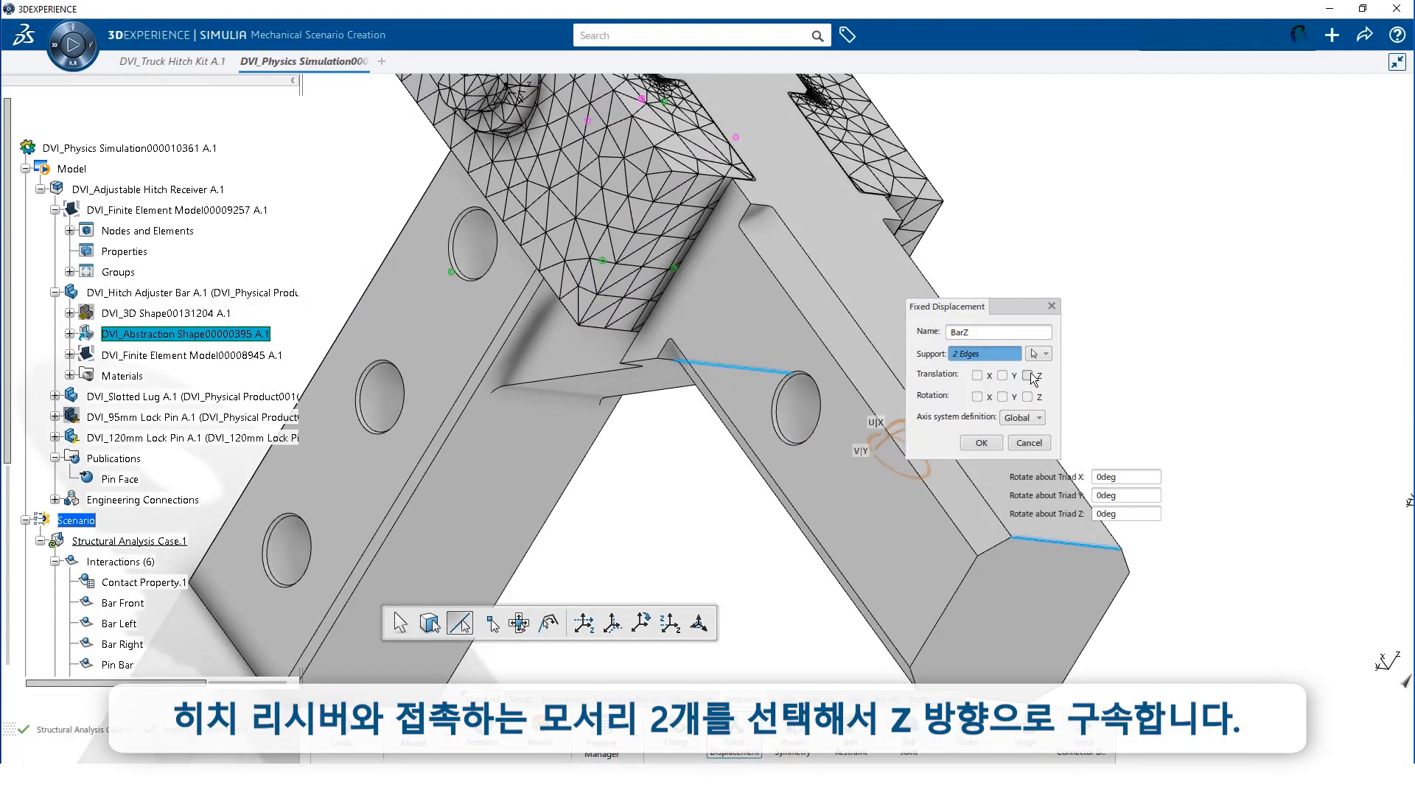
click(1028, 376)
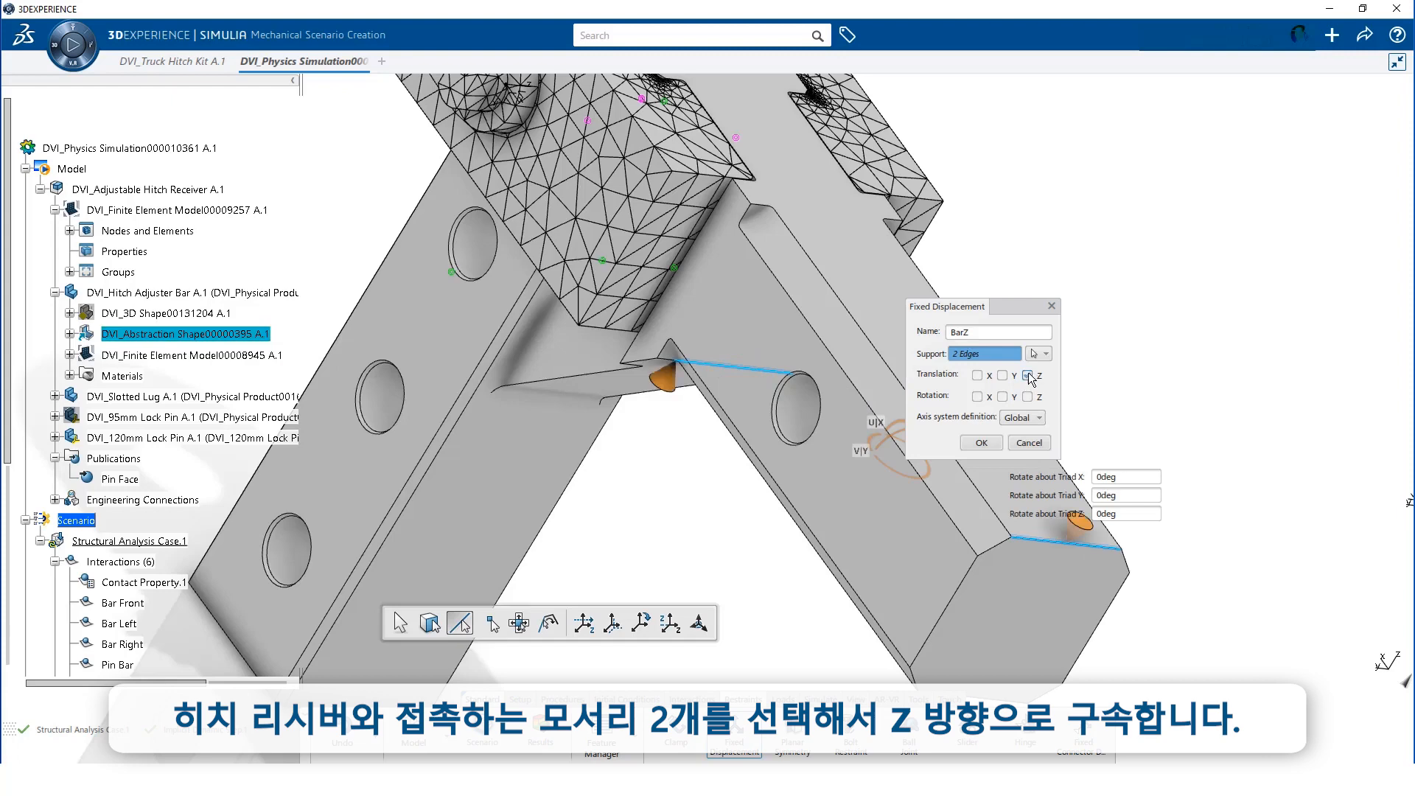
click(981, 443)
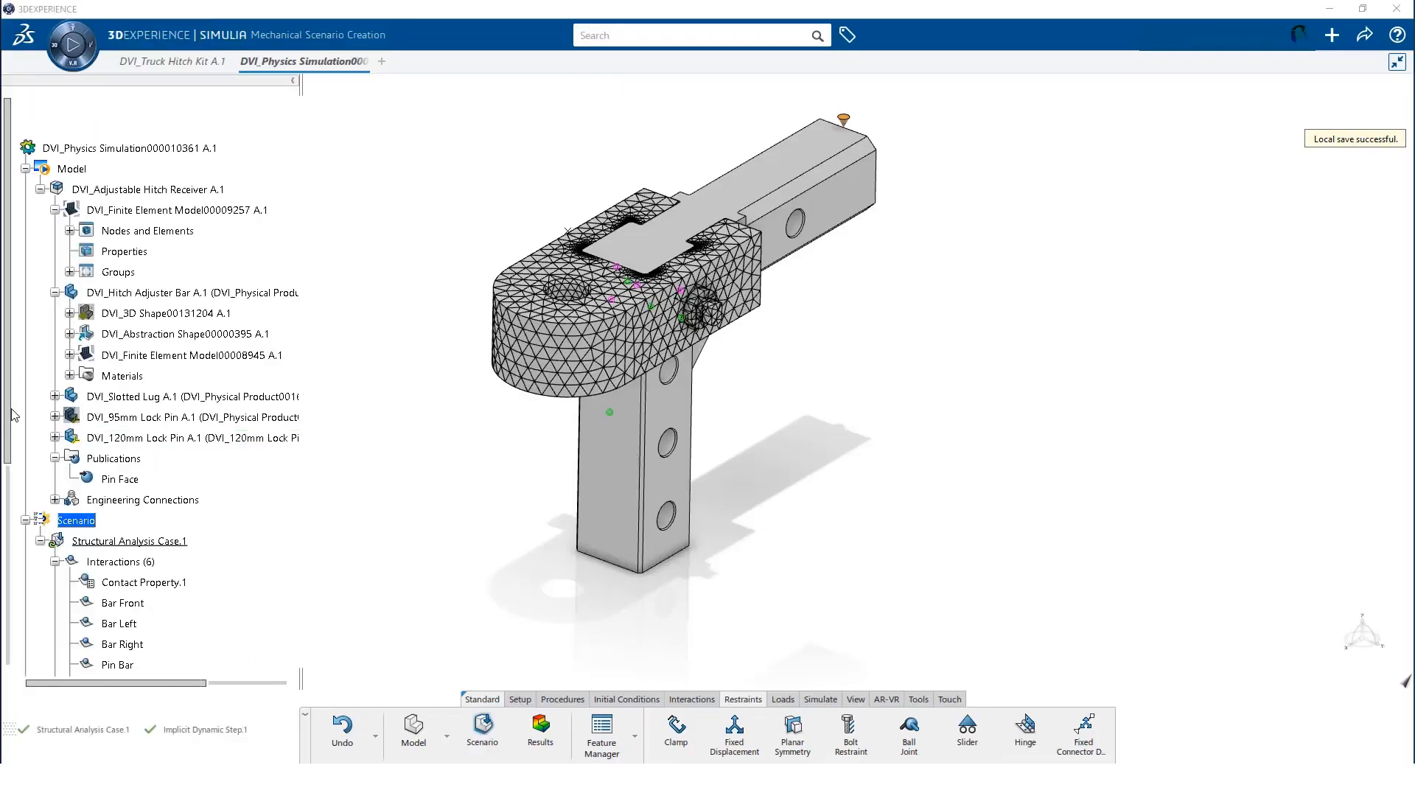
Create a remote force named Hitch Load supported on the Ball Face publication
drag(11, 415, 26, 614)
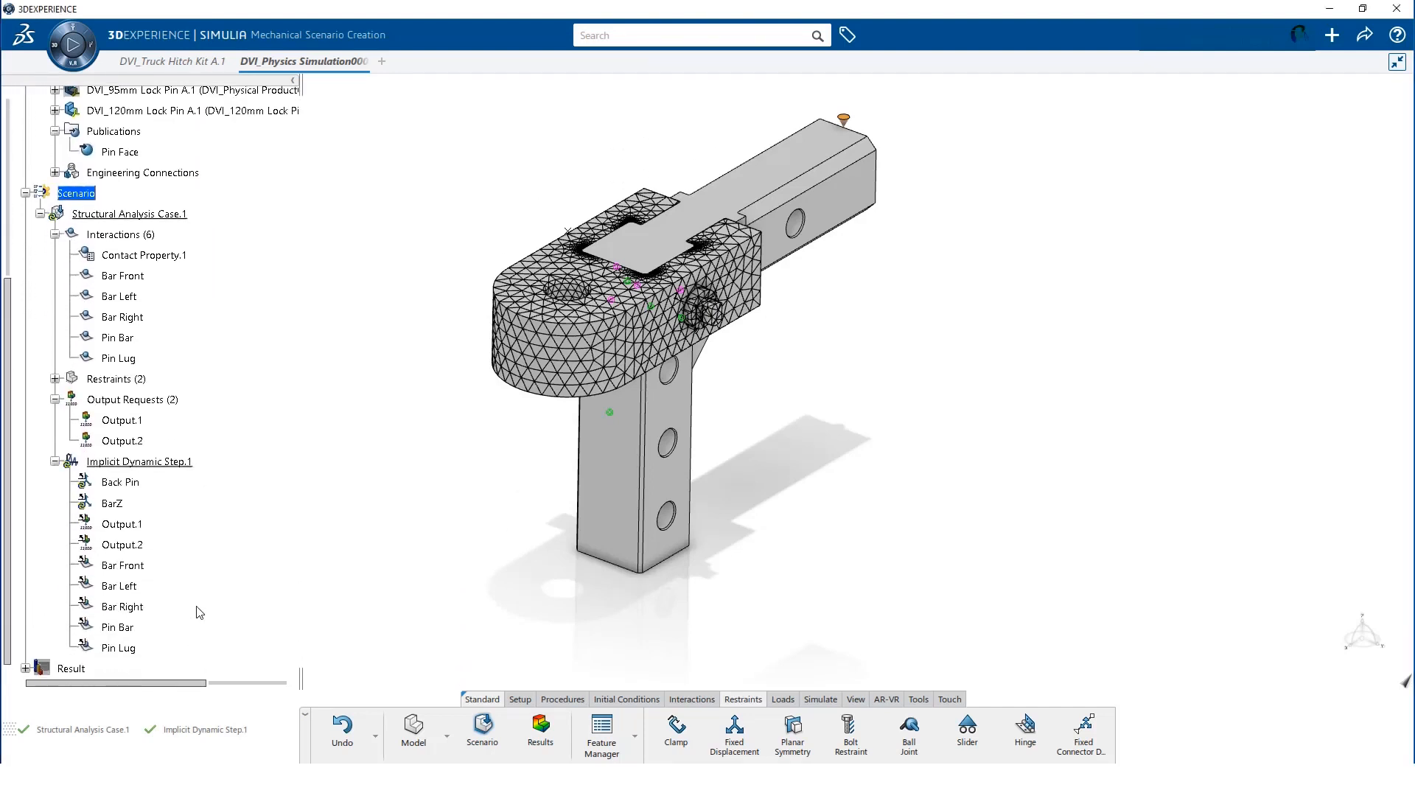
click(783, 699)
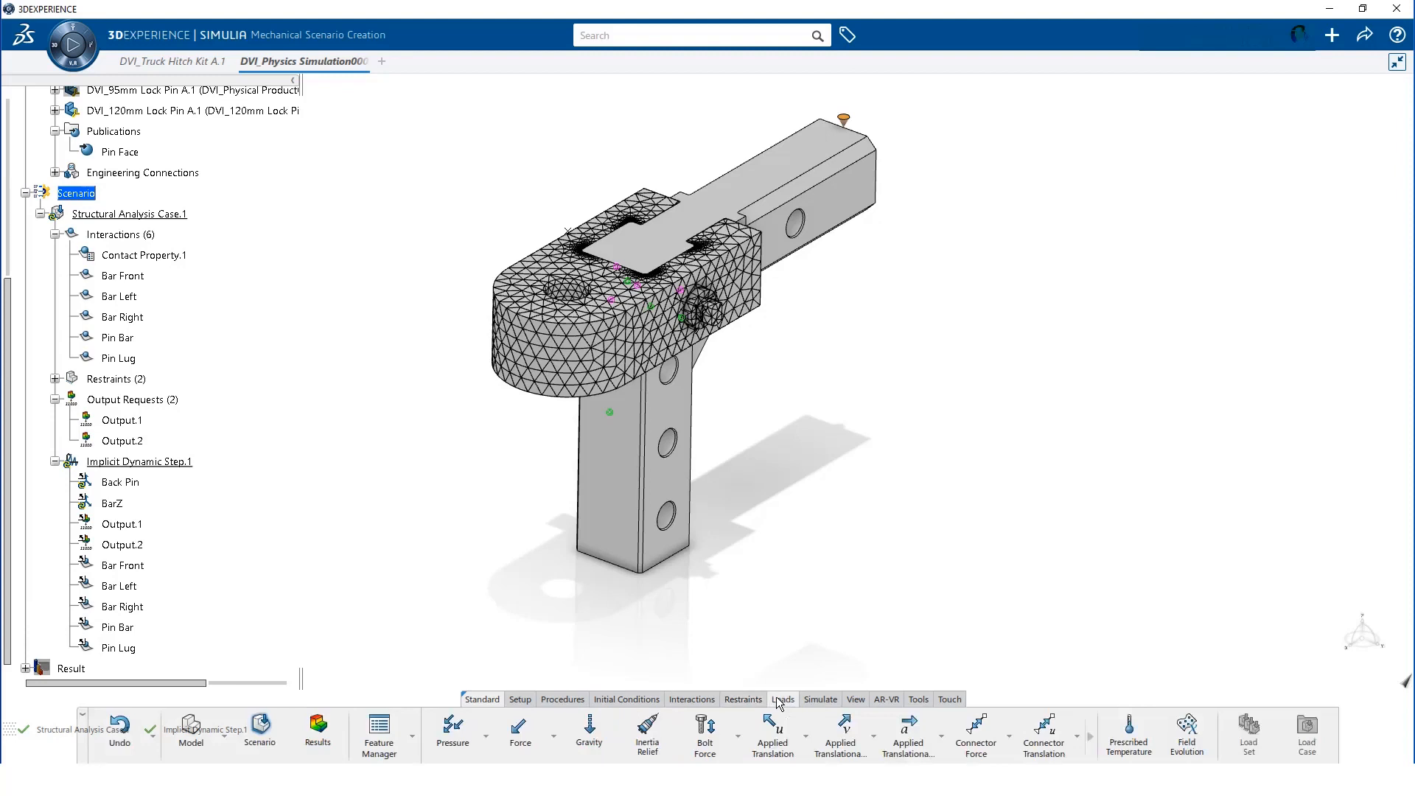
click(555, 737)
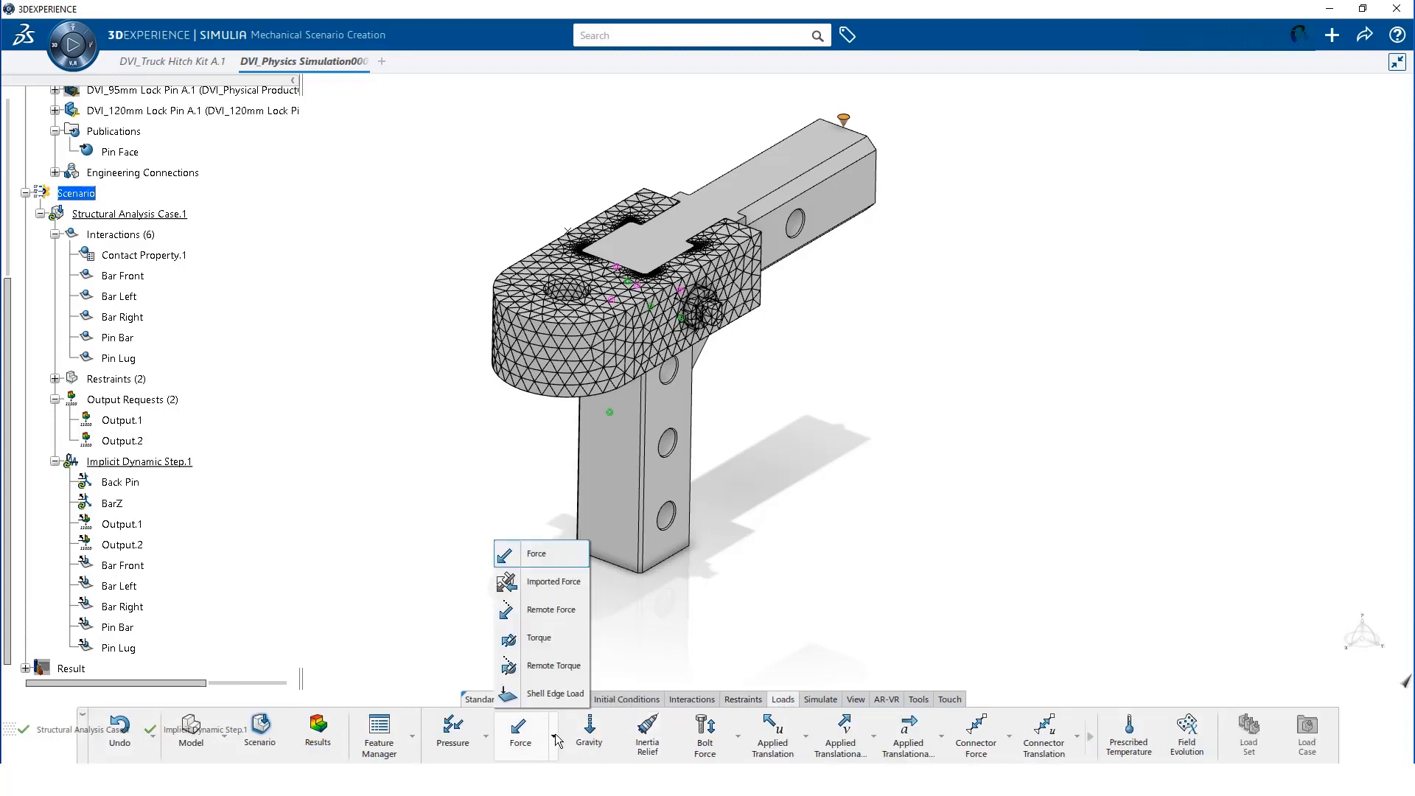
click(537, 618)
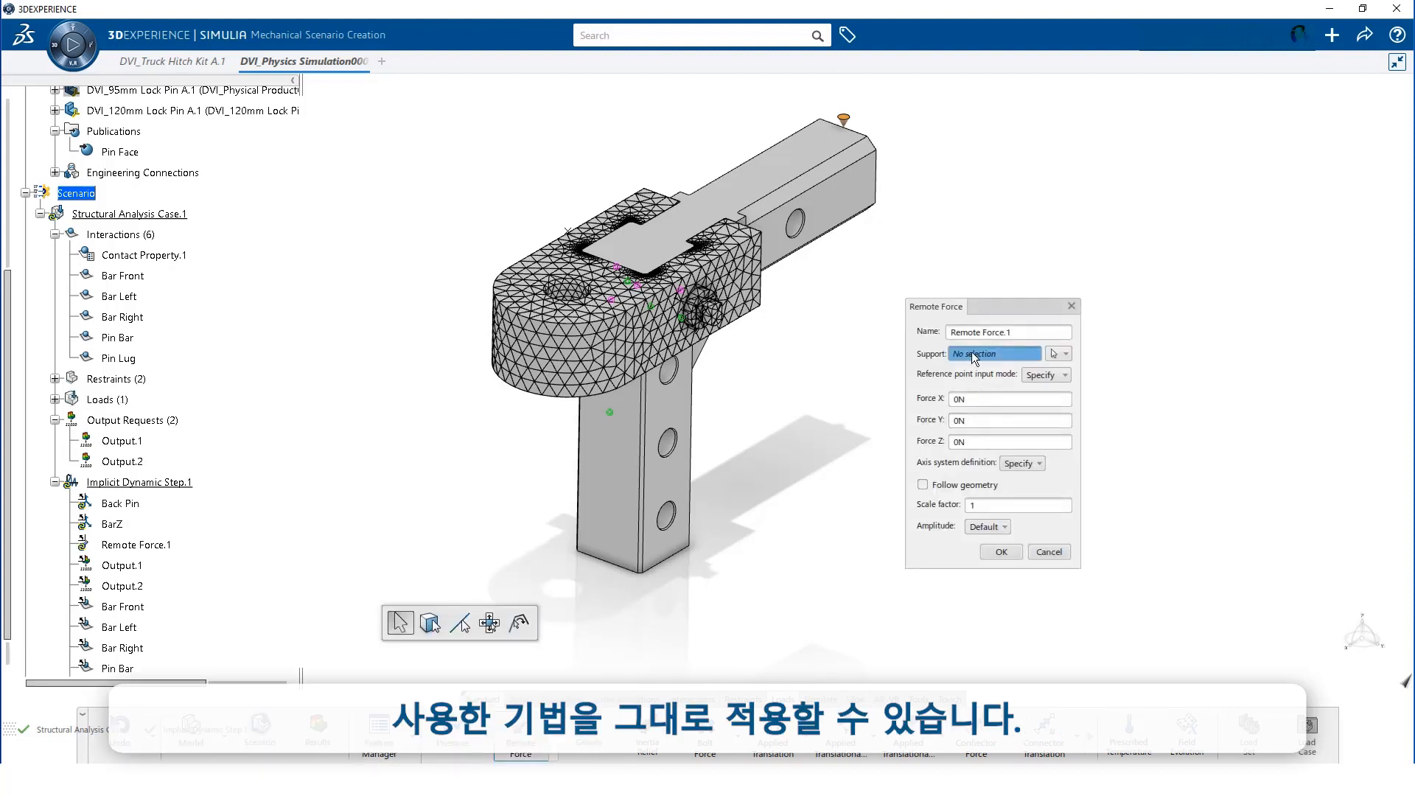
text(Hitch Load)
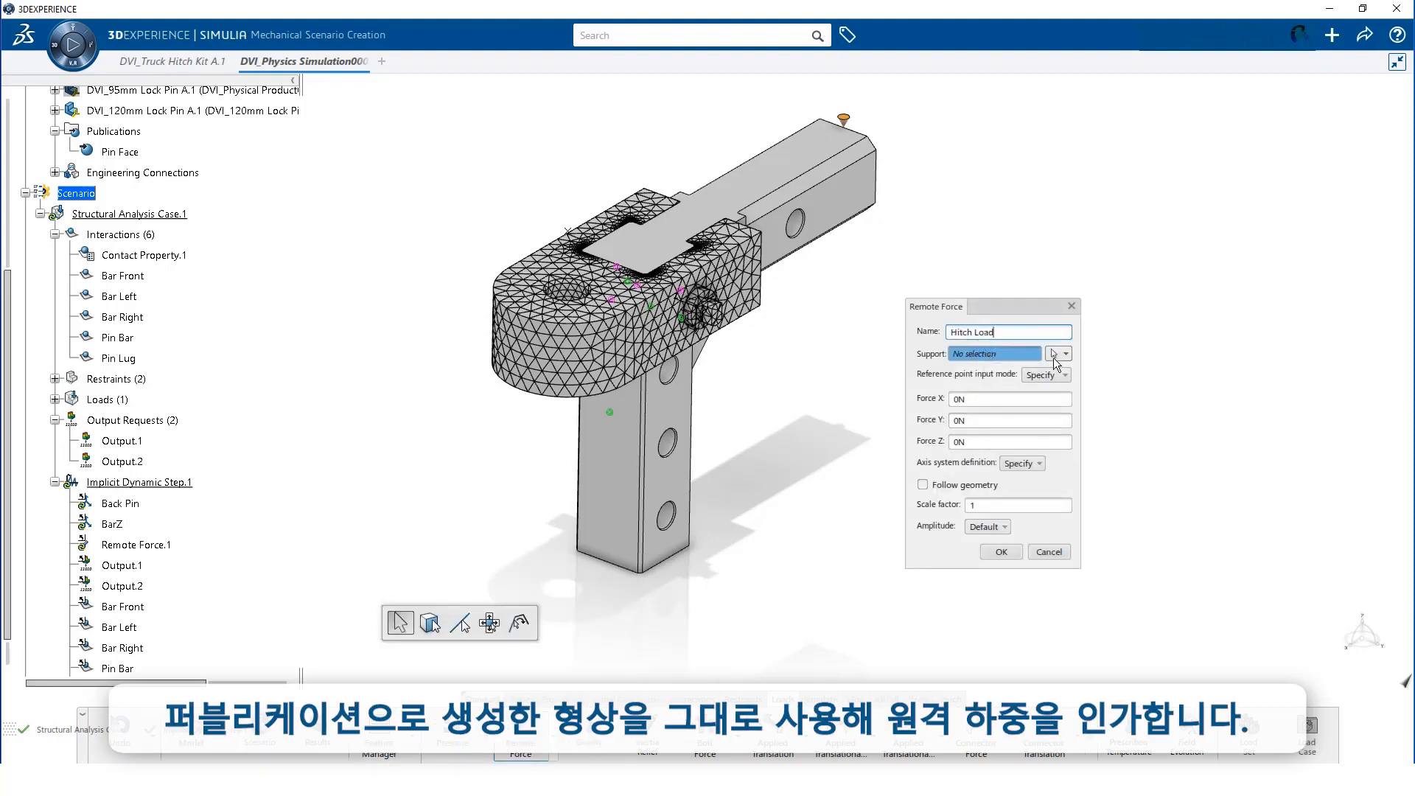
click(1059, 354)
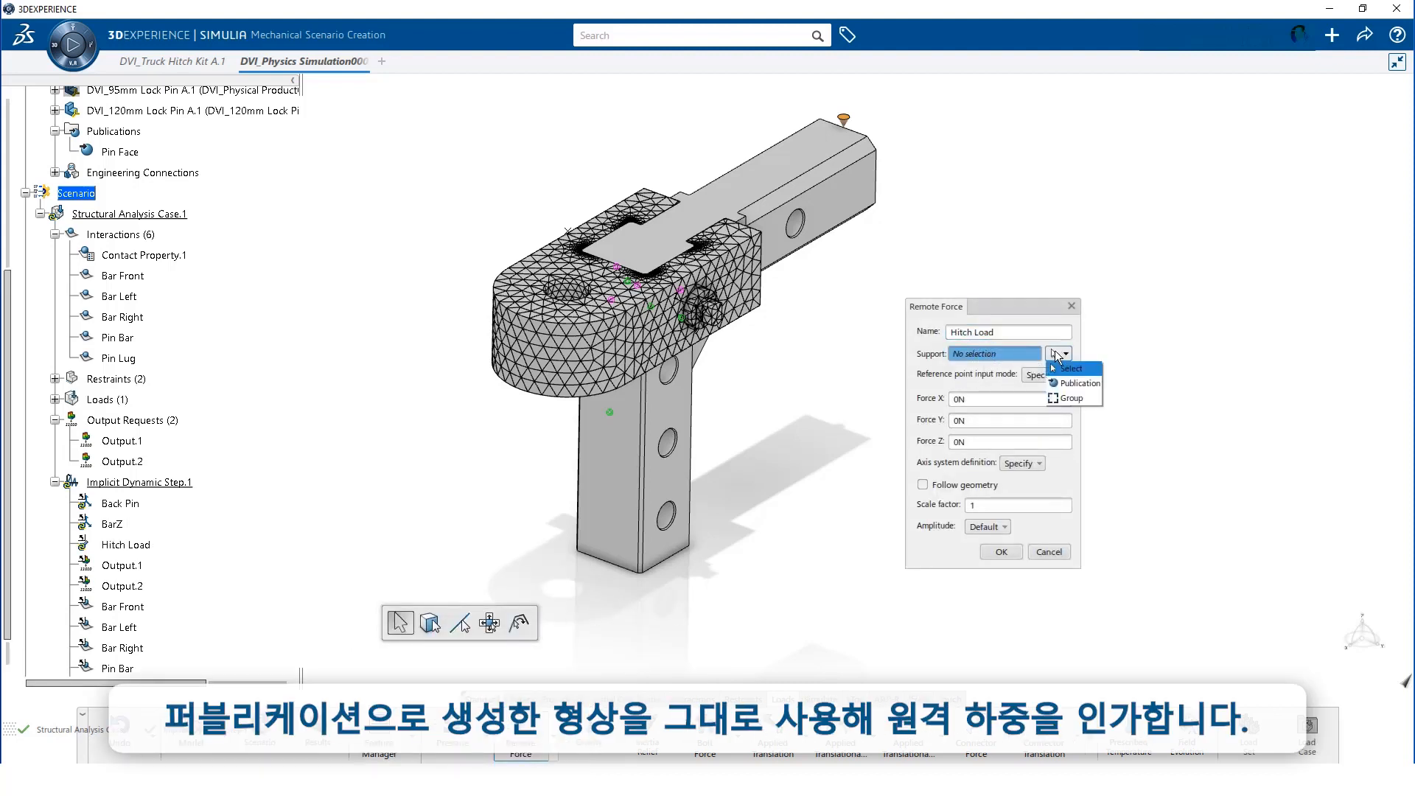
click(1084, 383)
click(587, 166)
click(631, 194)
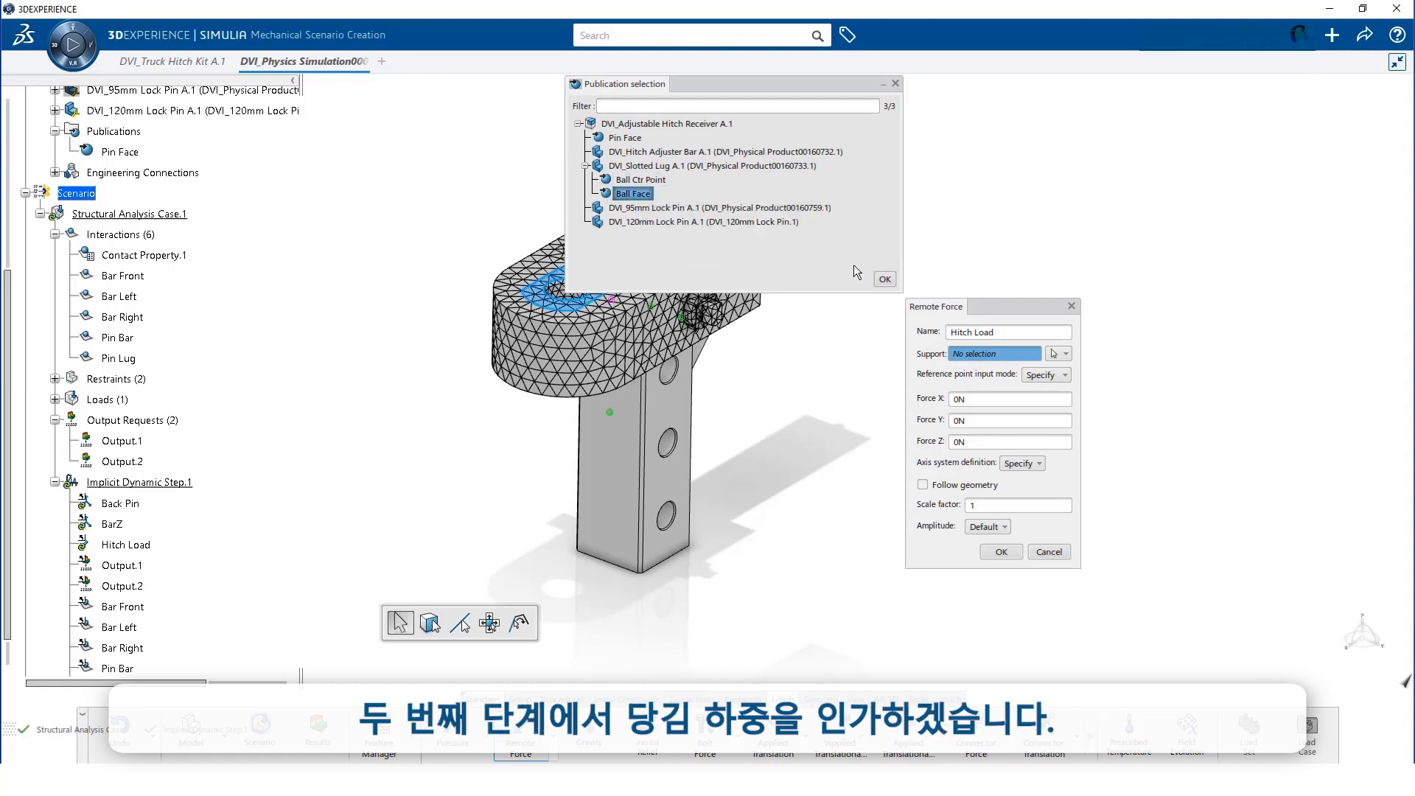
click(884, 279)
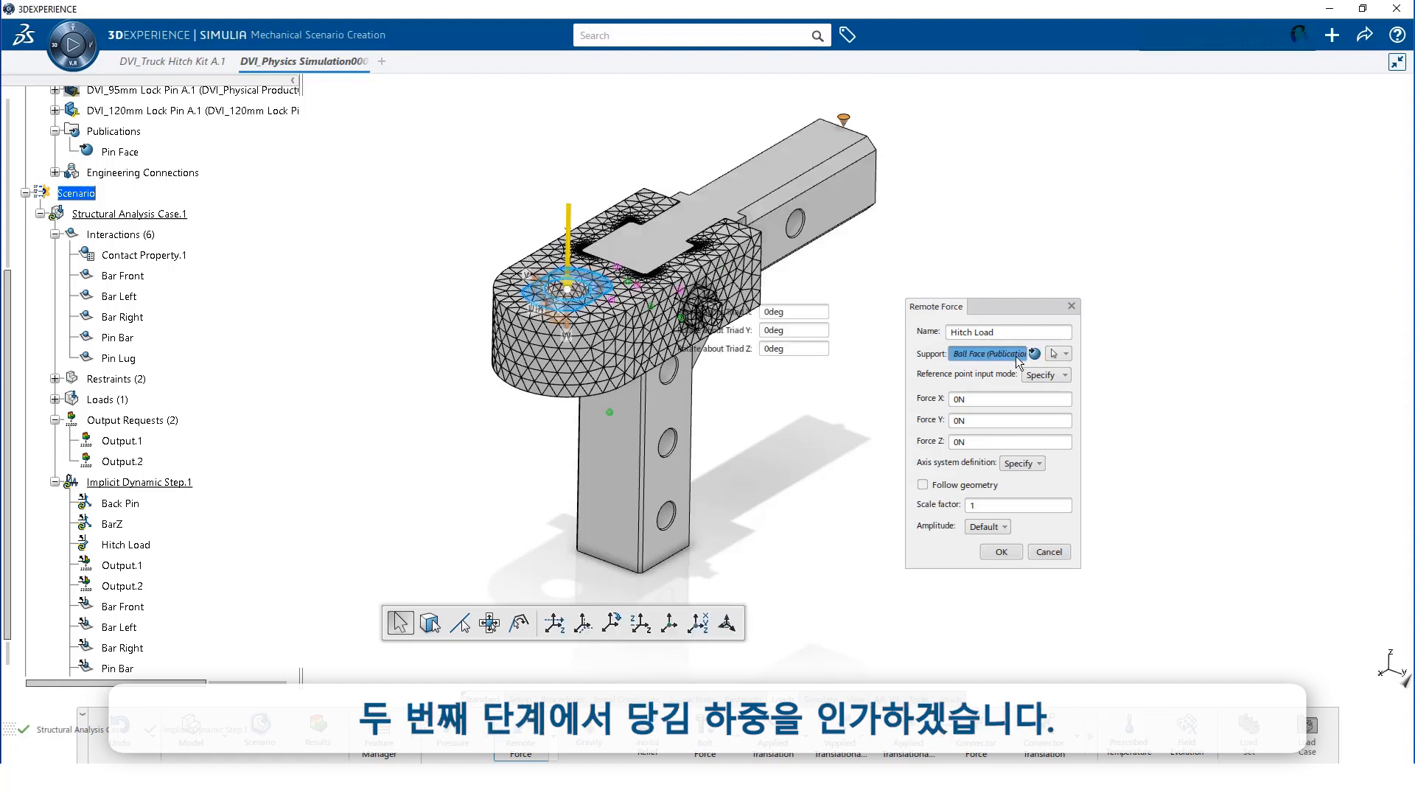
Use Ball Ctr Point as reference and set the force to -2500N along global Z
click(1041, 377)
click(1041, 404)
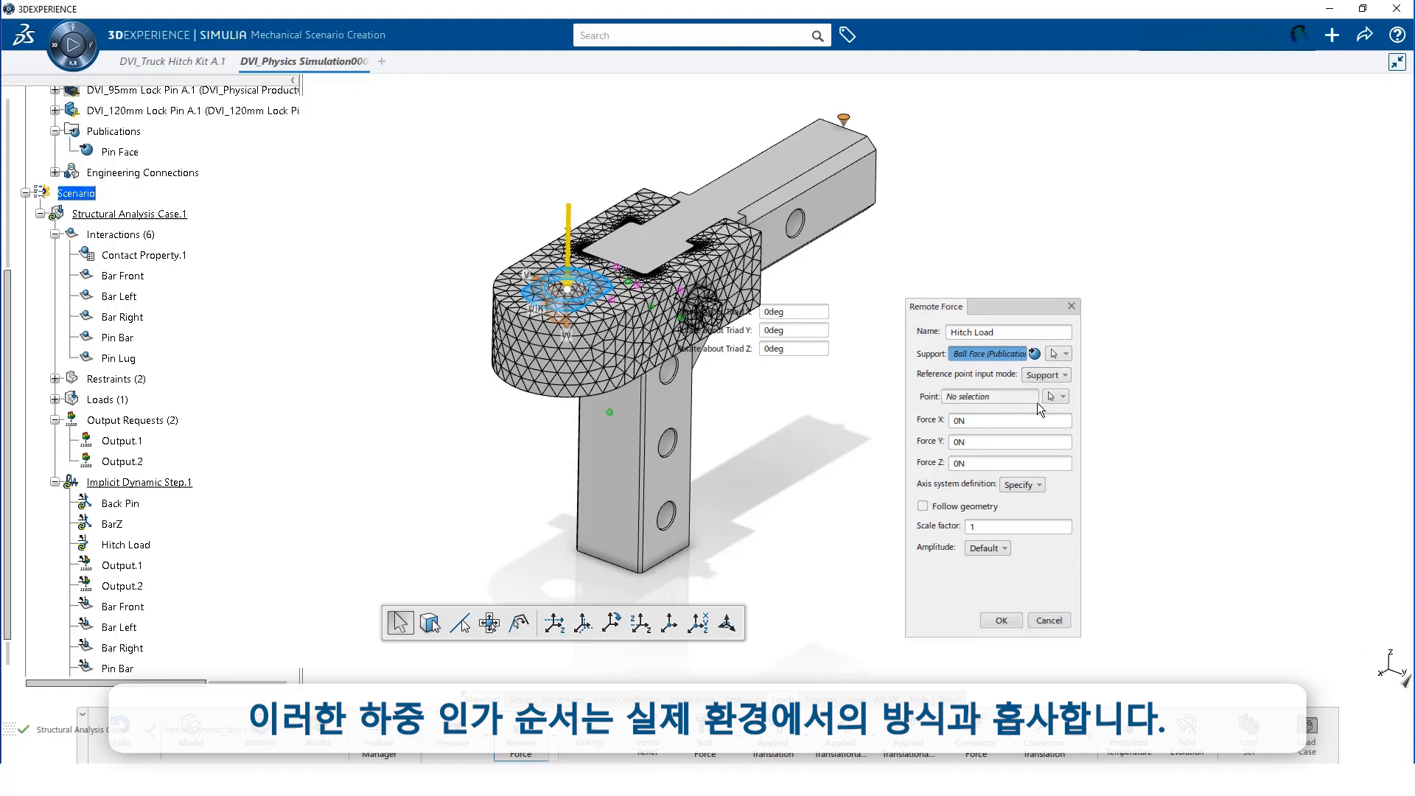
click(1063, 397)
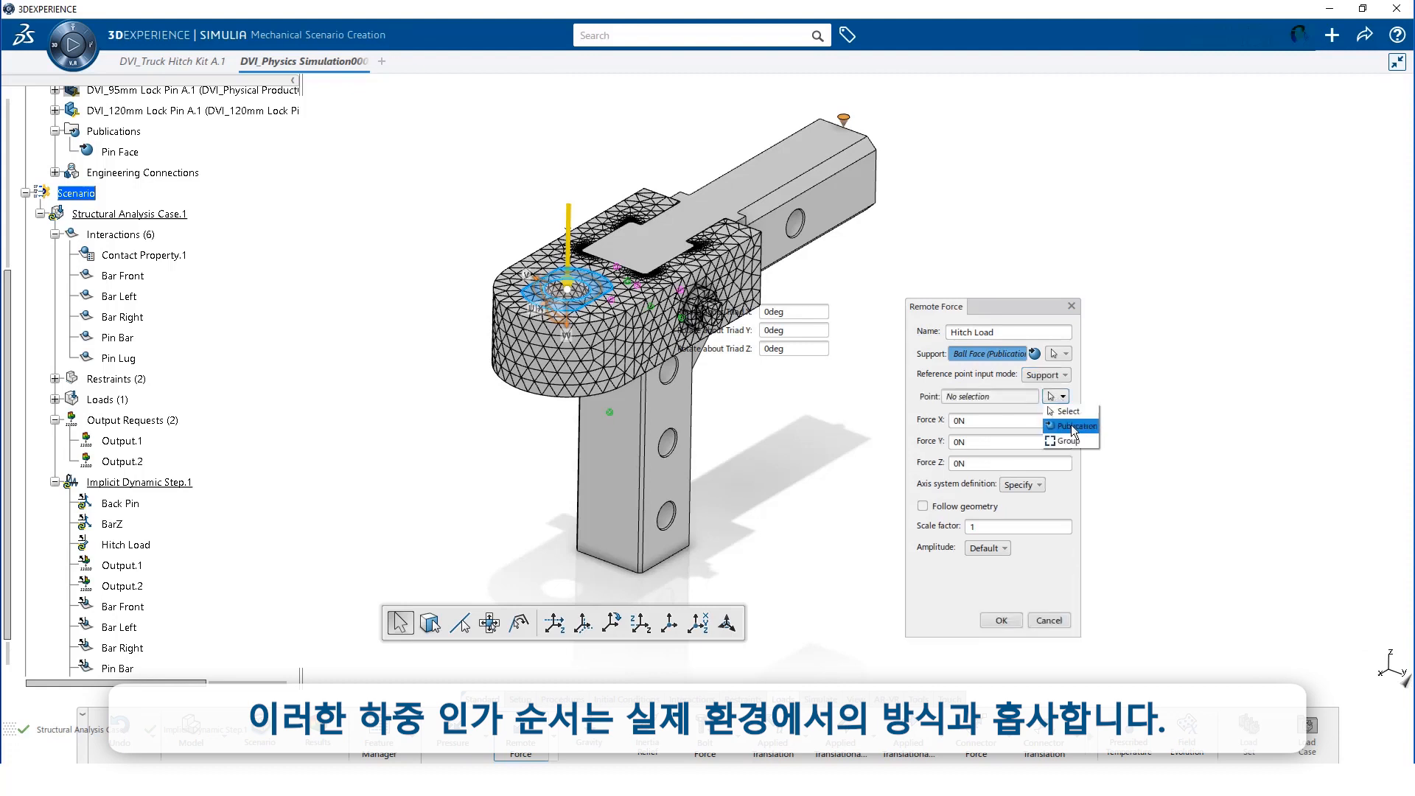
click(1071, 427)
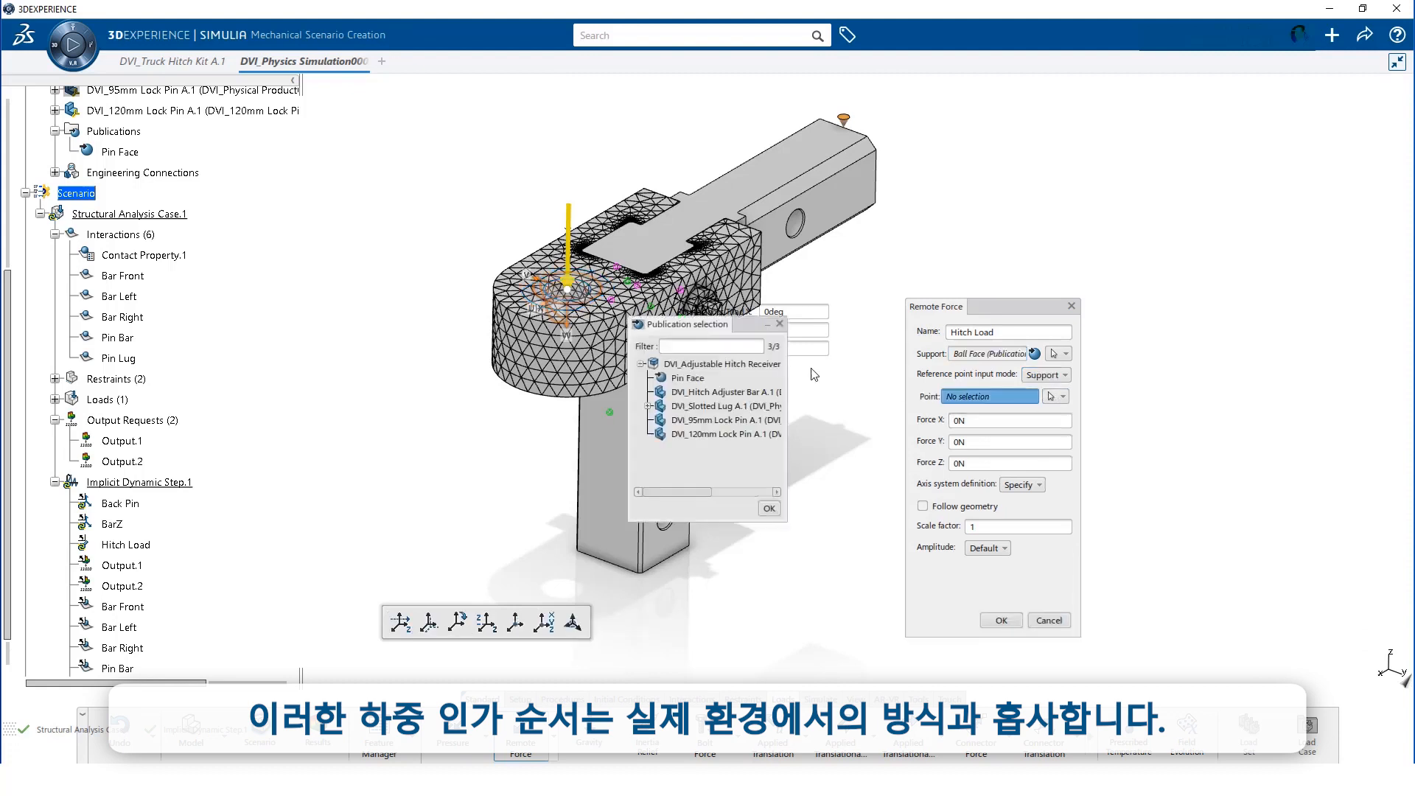
click(649, 406)
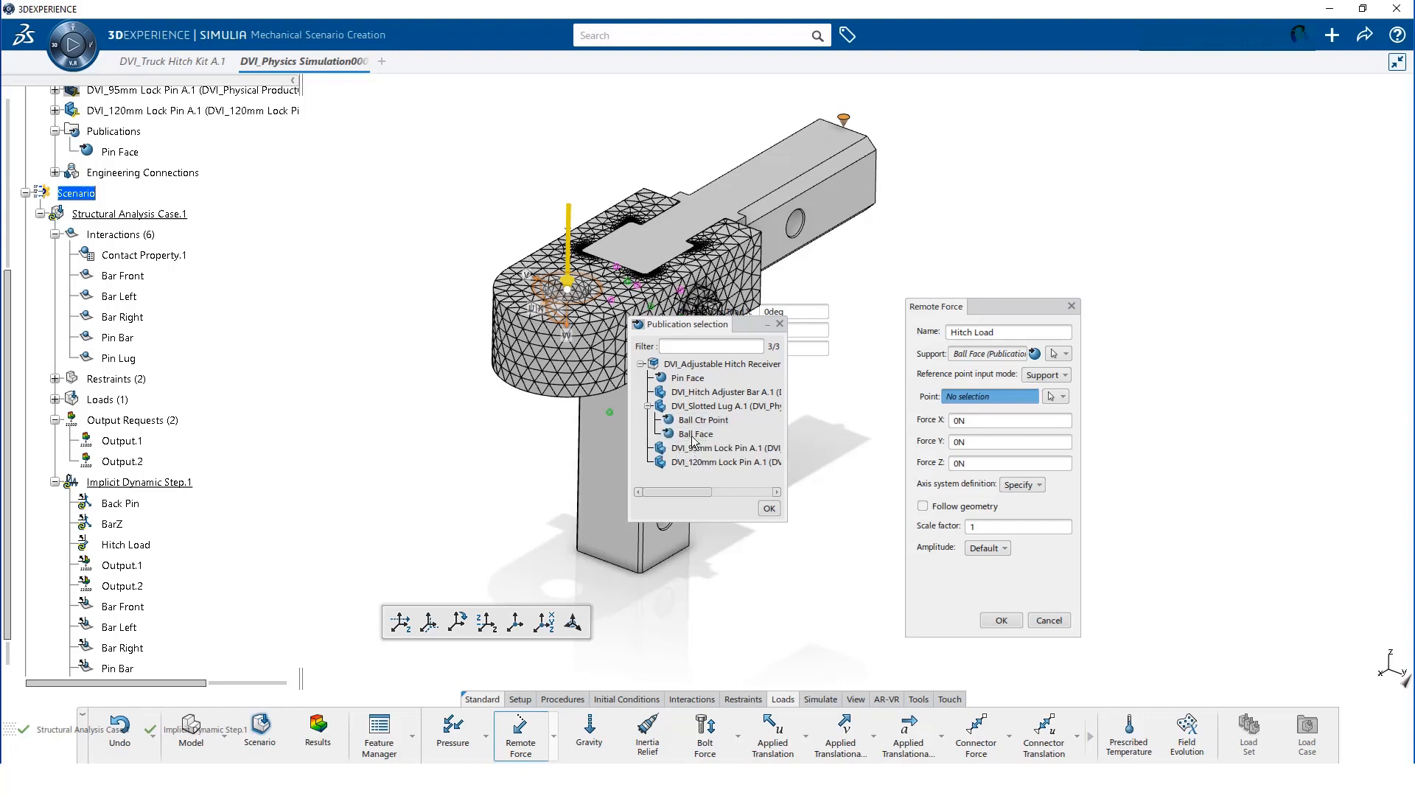
click(769, 507)
double_click(961, 464)
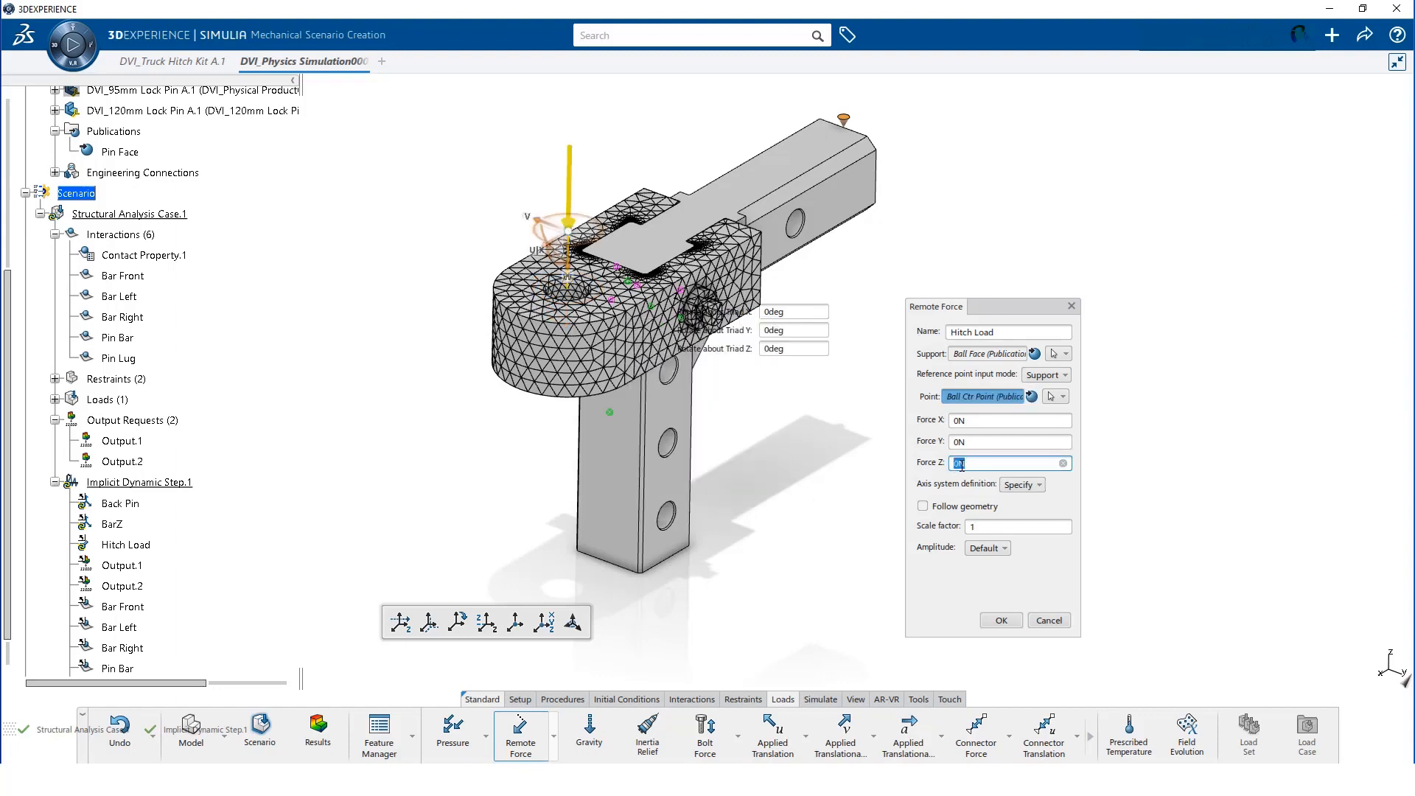
text(-2500)
click(1030, 491)
click(1025, 500)
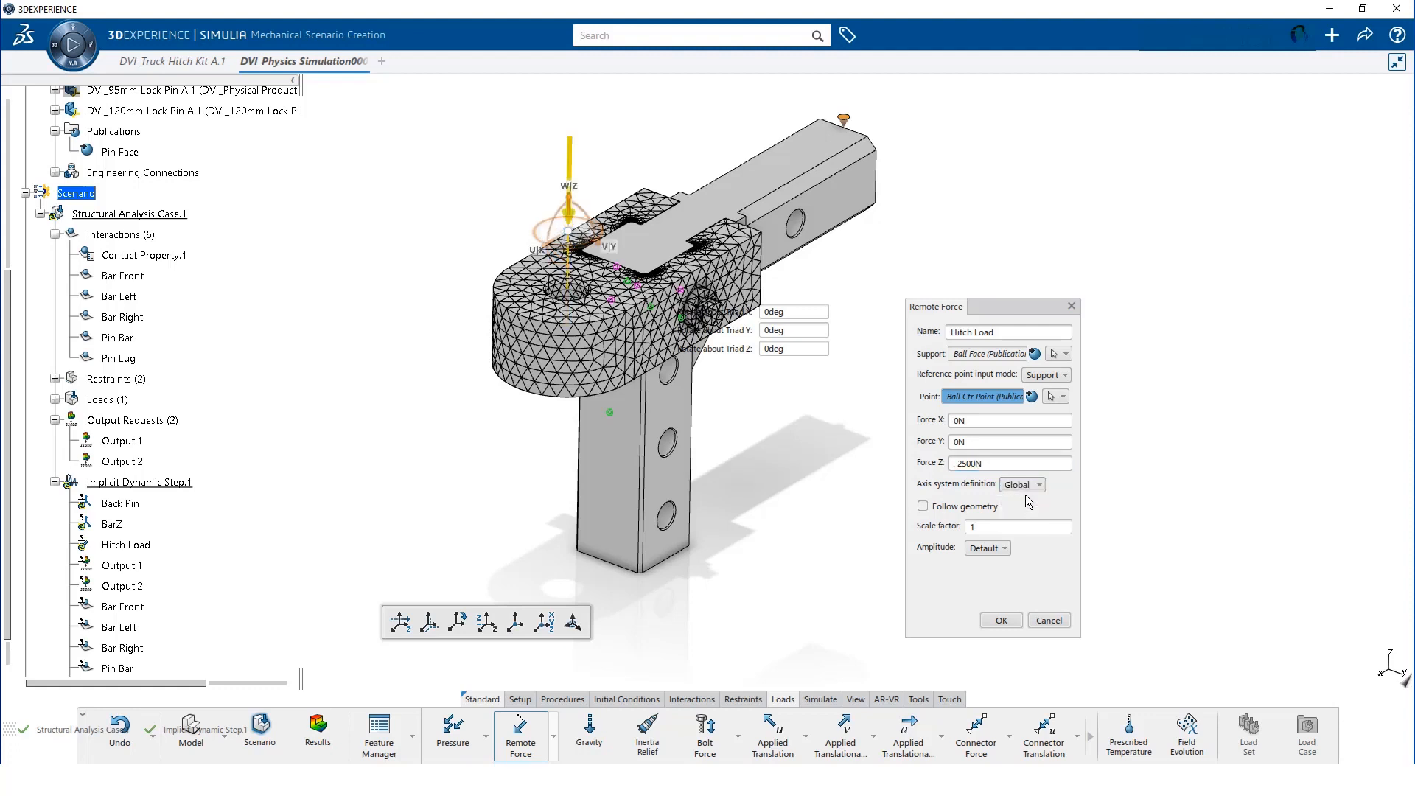
click(1003, 621)
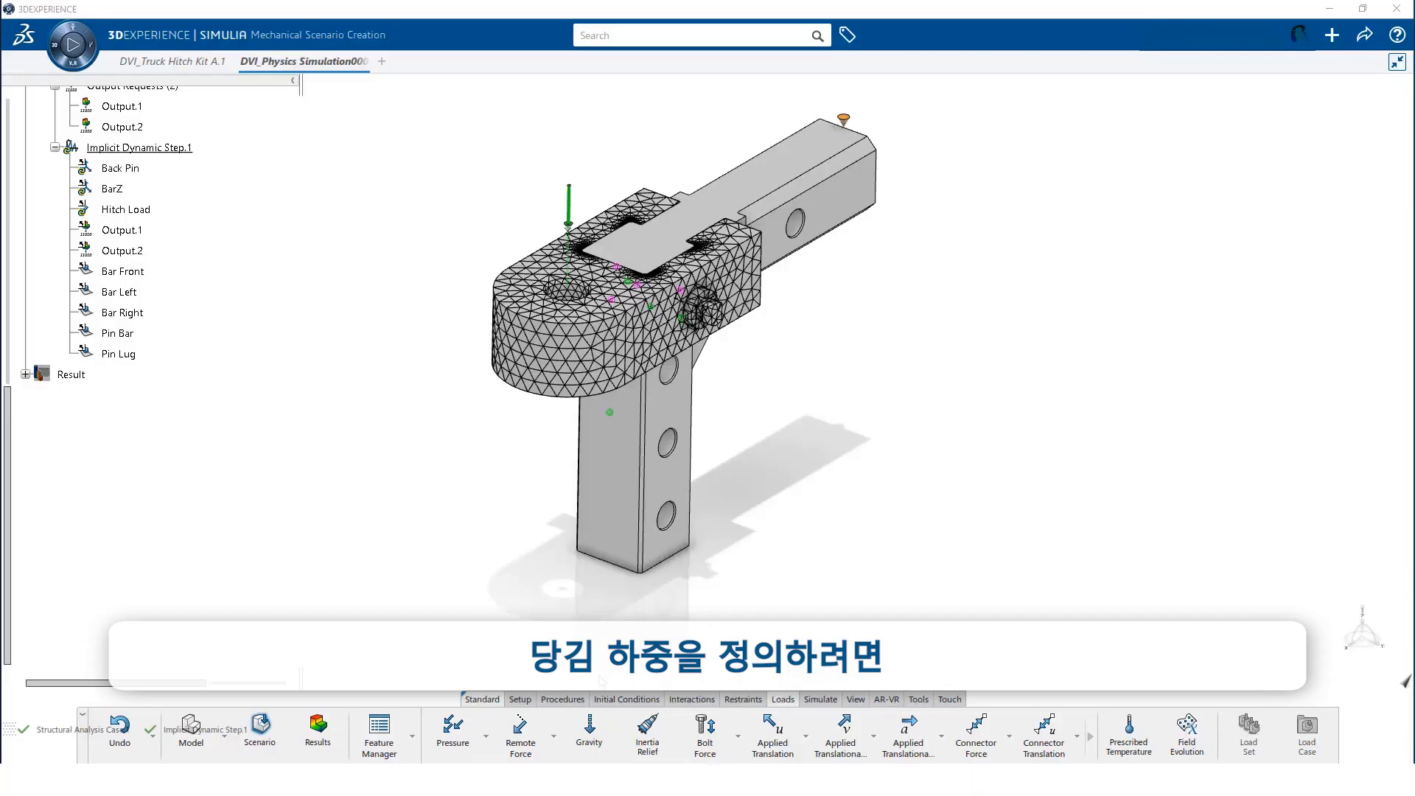
Add Implicit Dynamic Step.3 with a Quasi-static application
click(565, 697)
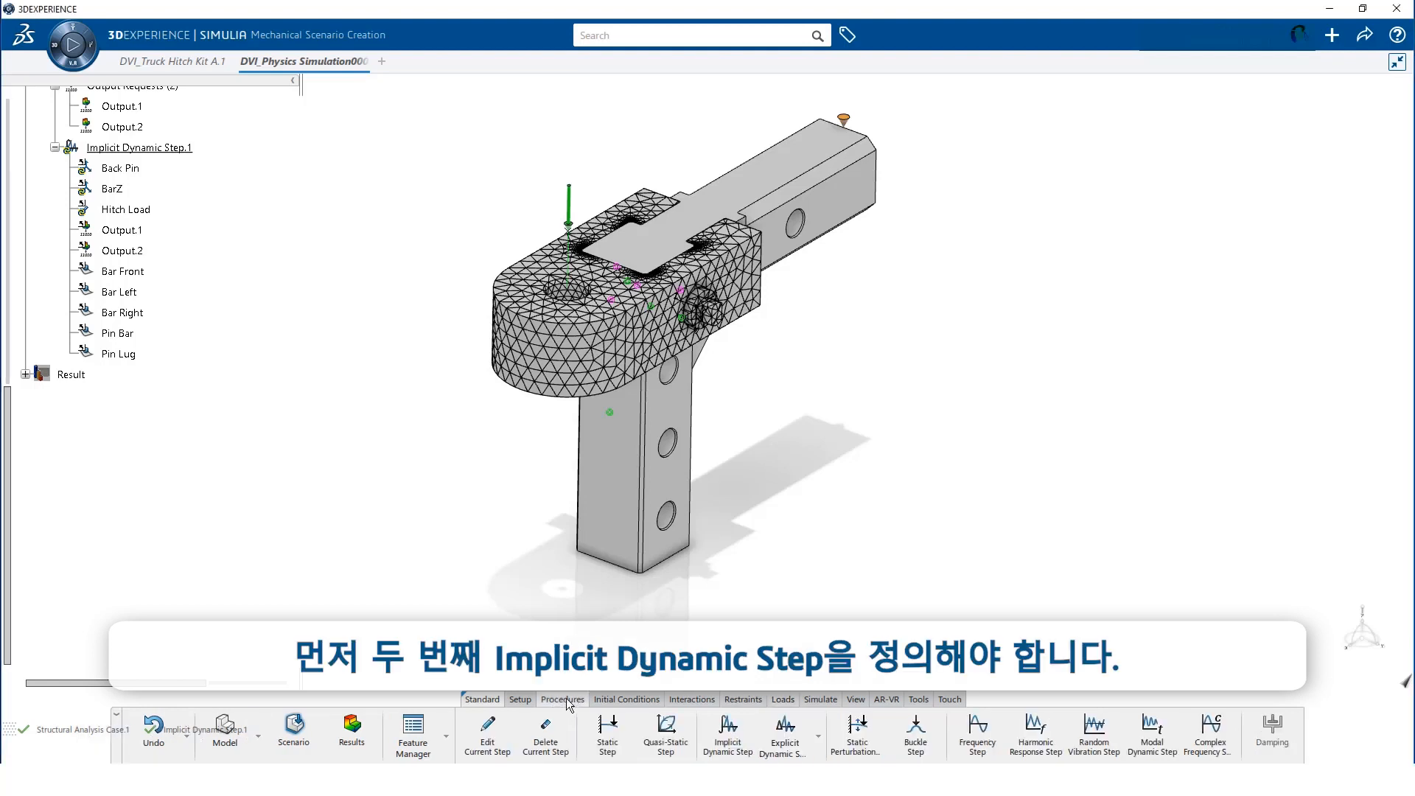
click(720, 744)
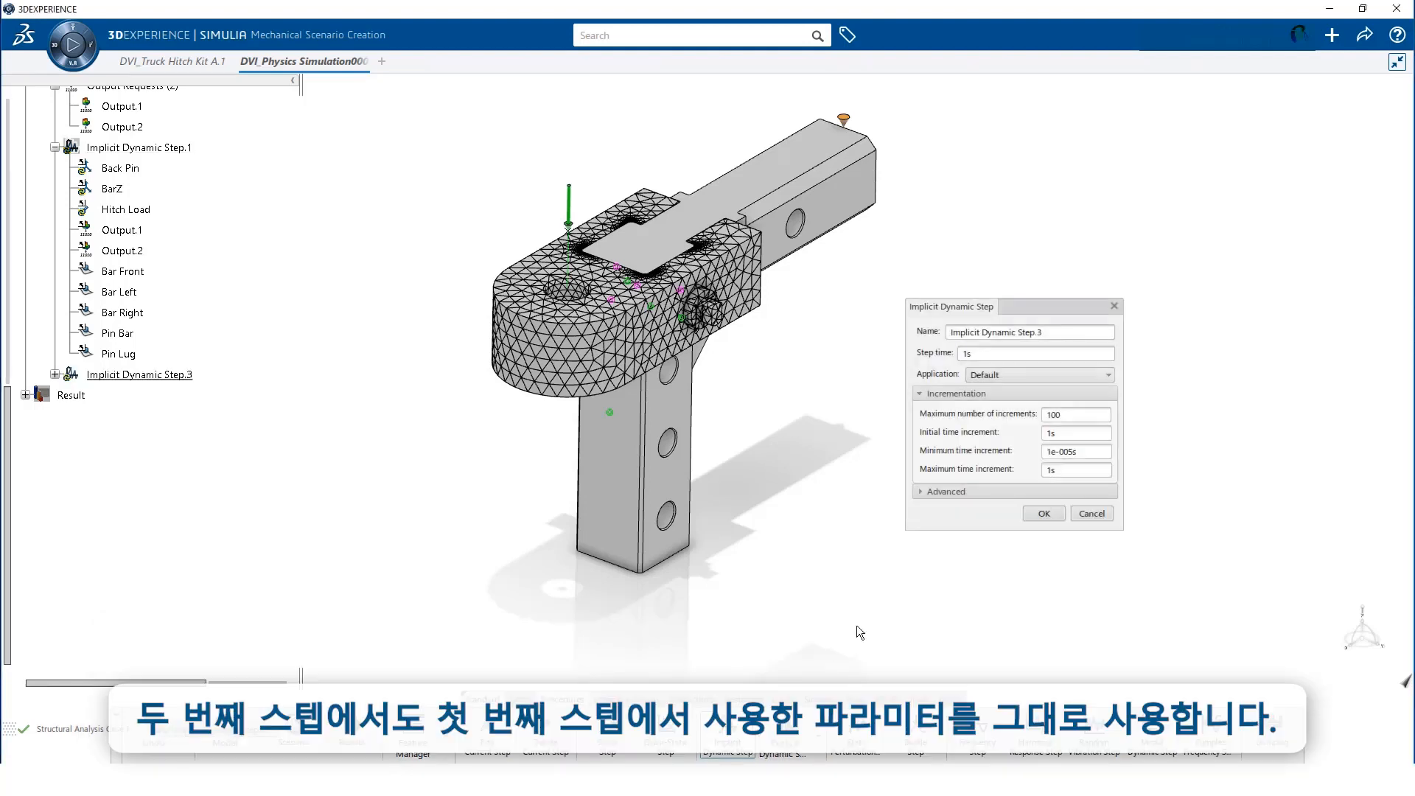
click(1010, 376)
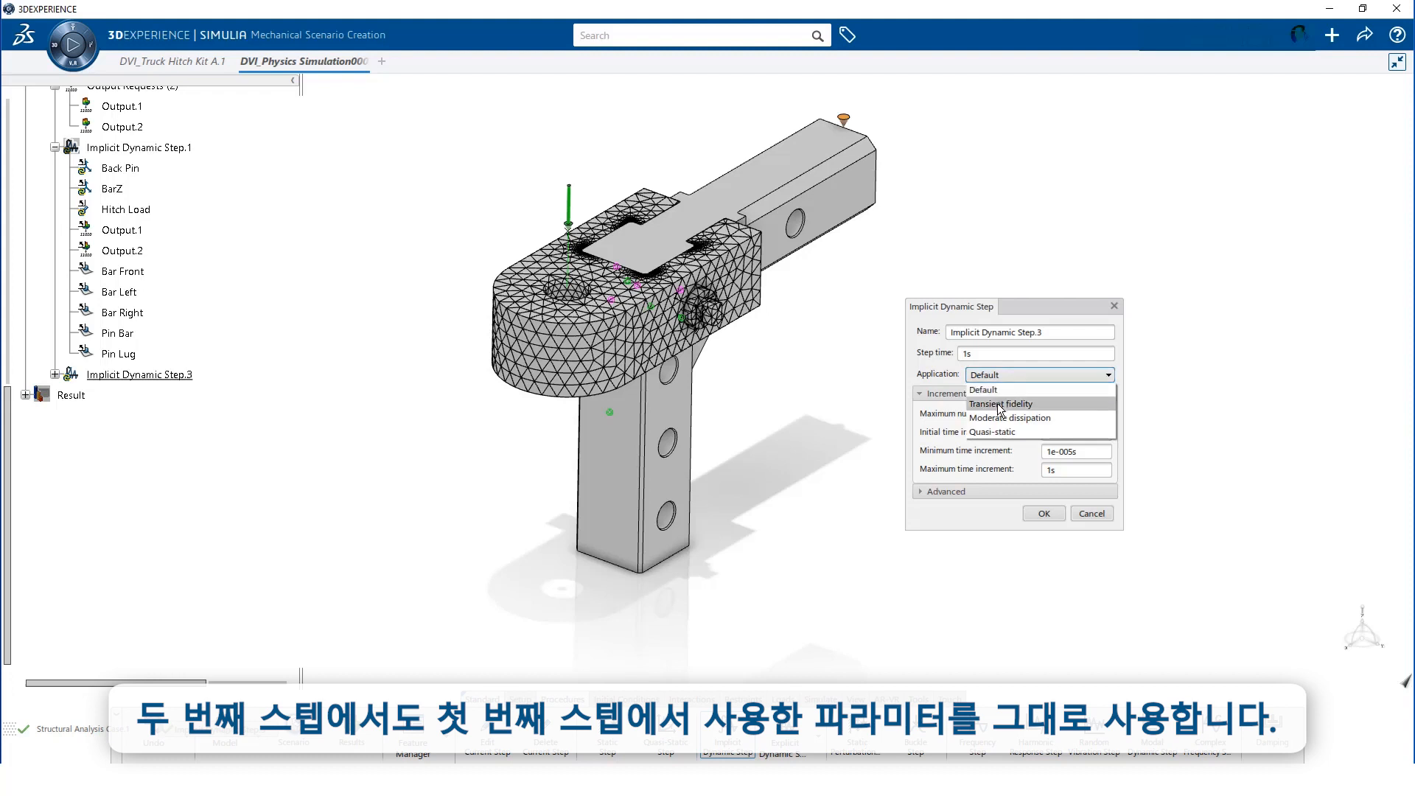
click(997, 432)
click(1051, 512)
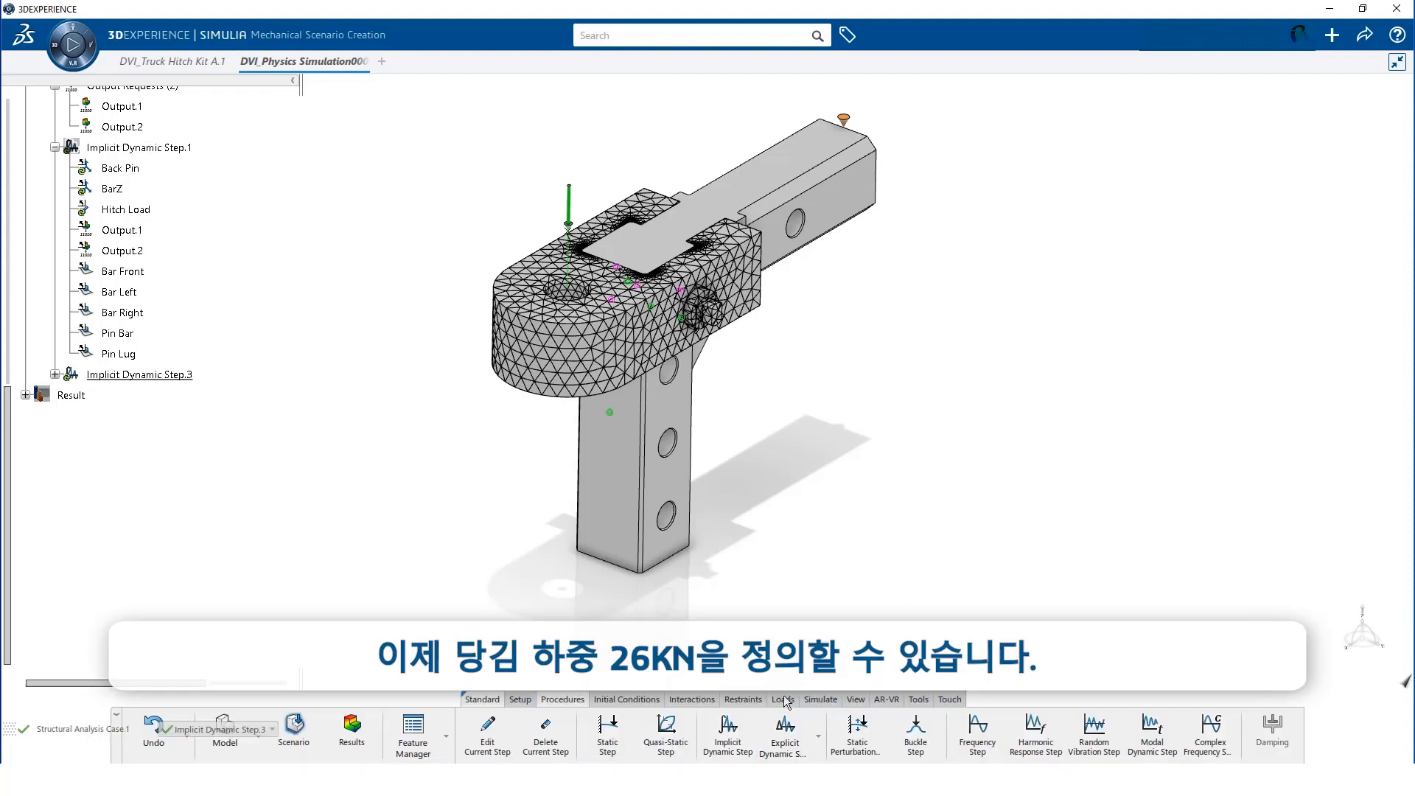
Create a remote force named Pull Load on Ball Face in Implicit Dynamic Step.3
click(781, 701)
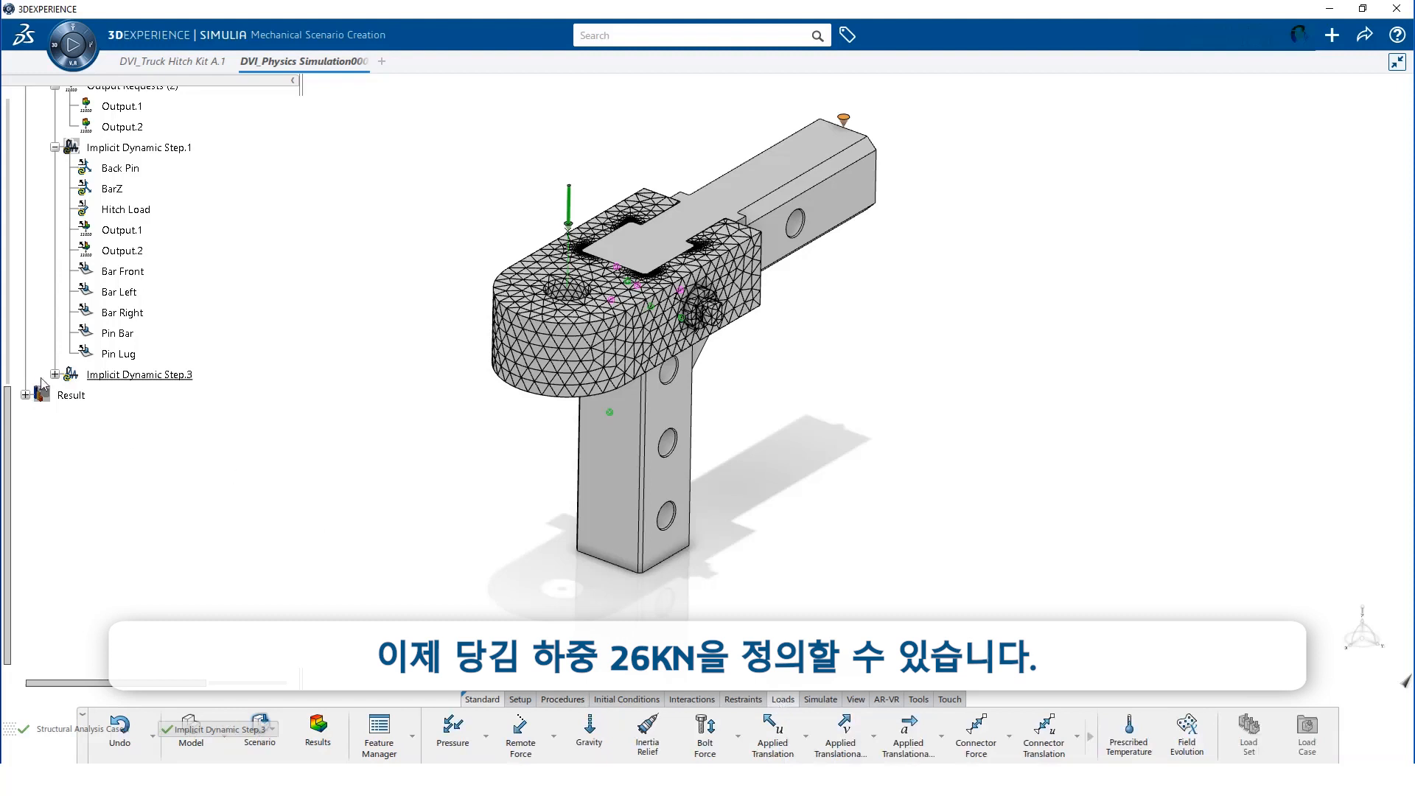
click(55, 374)
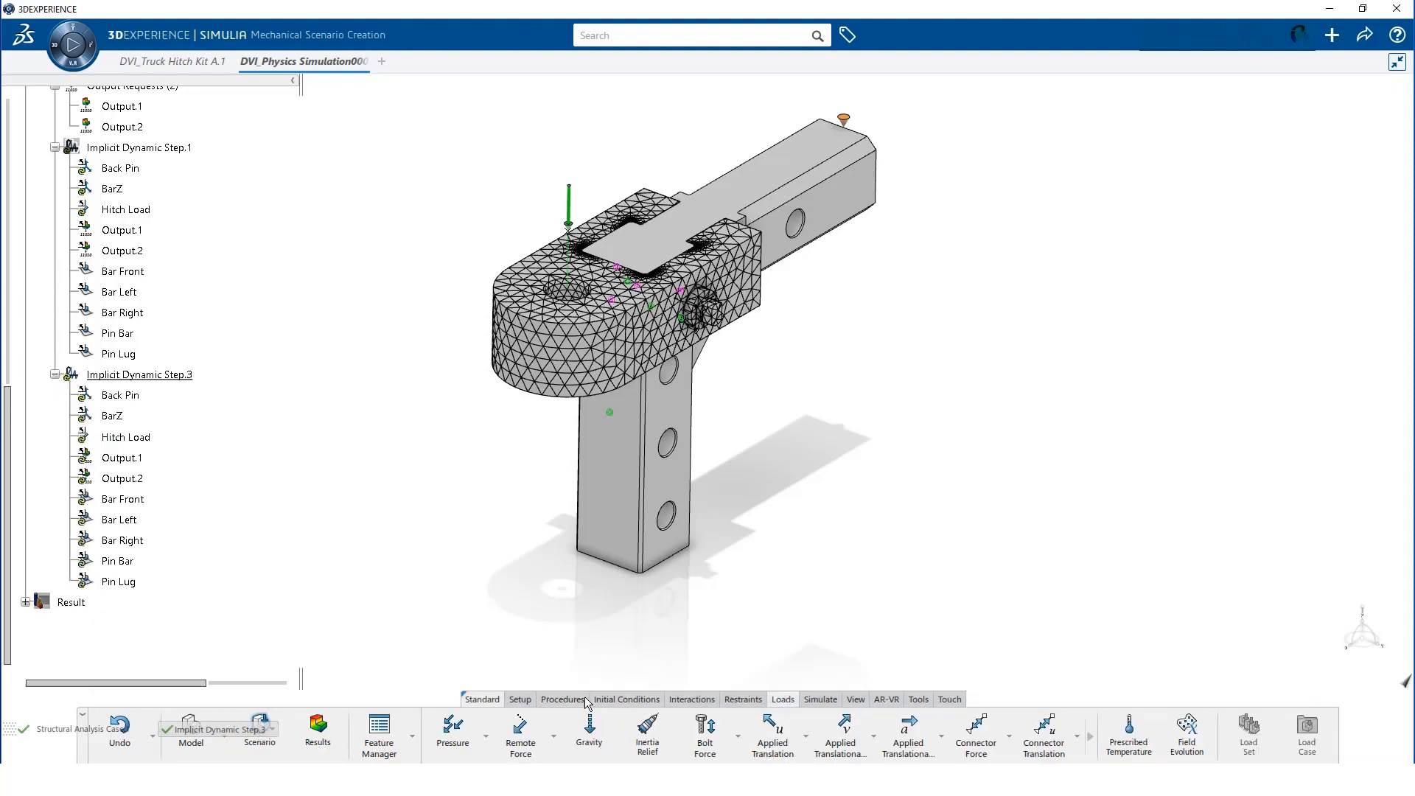
click(521, 730)
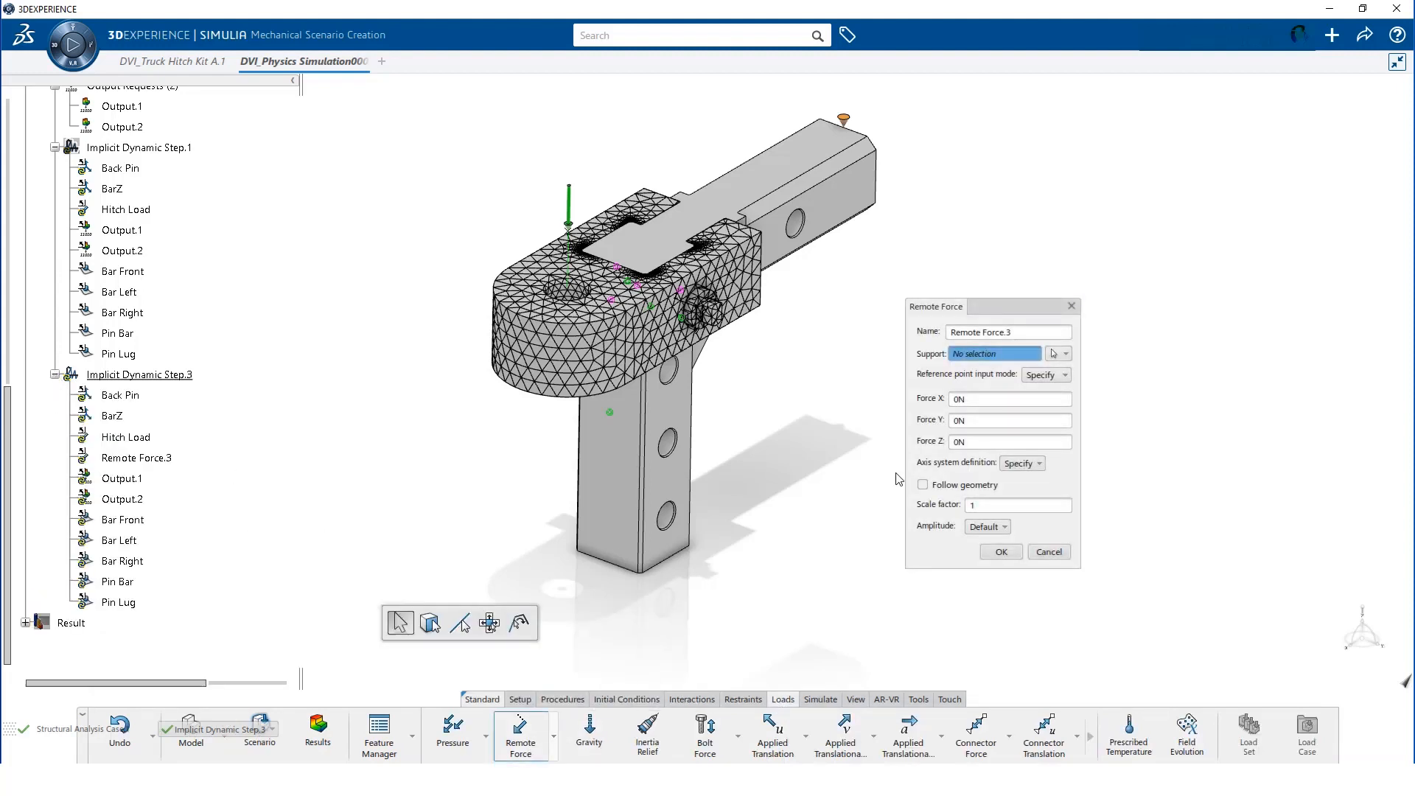
triple_click(1017, 334)
text(Pull Load)
click(1066, 354)
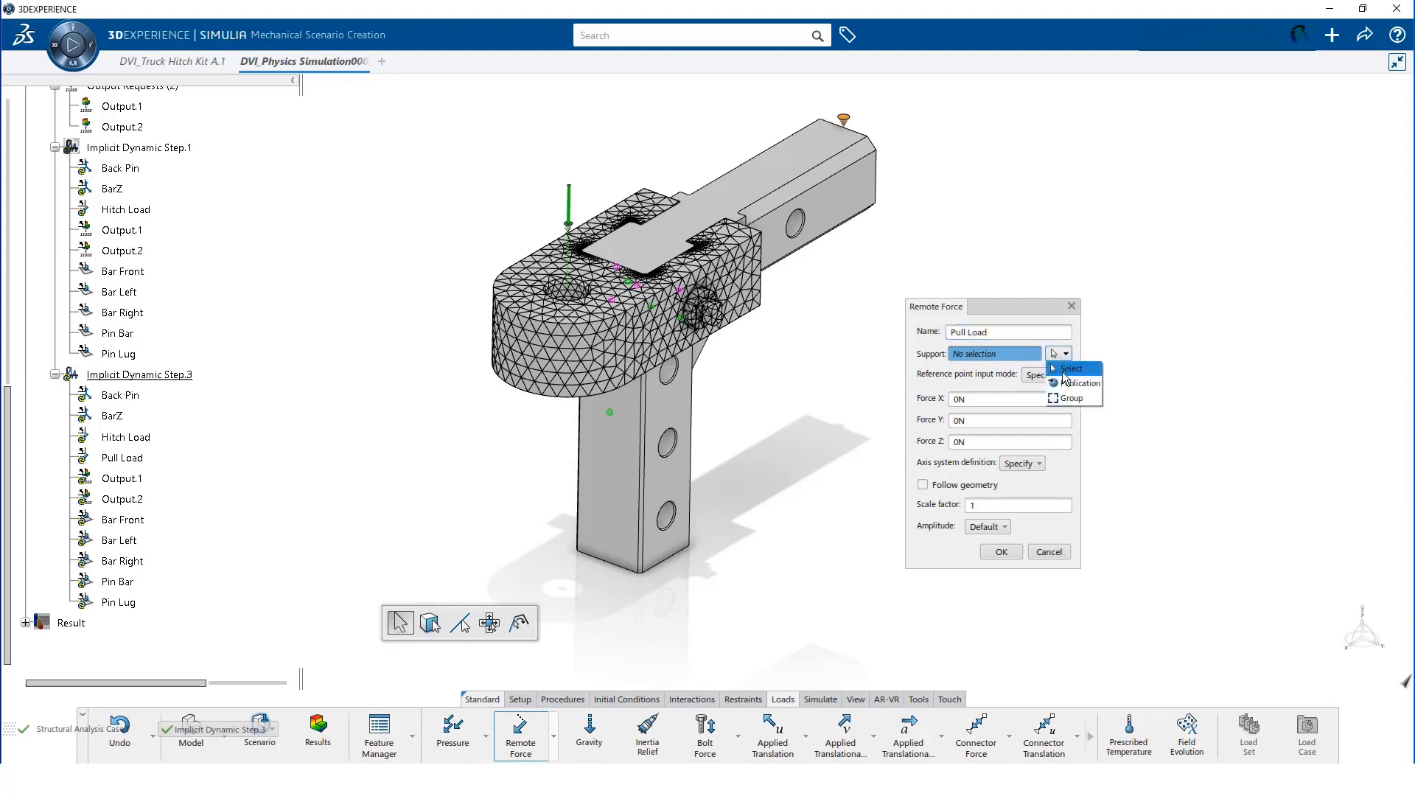
click(1075, 382)
click(769, 509)
Set the Pull Load to 26000N along X in global axes
click(970, 421)
text(26000)
key(Return)
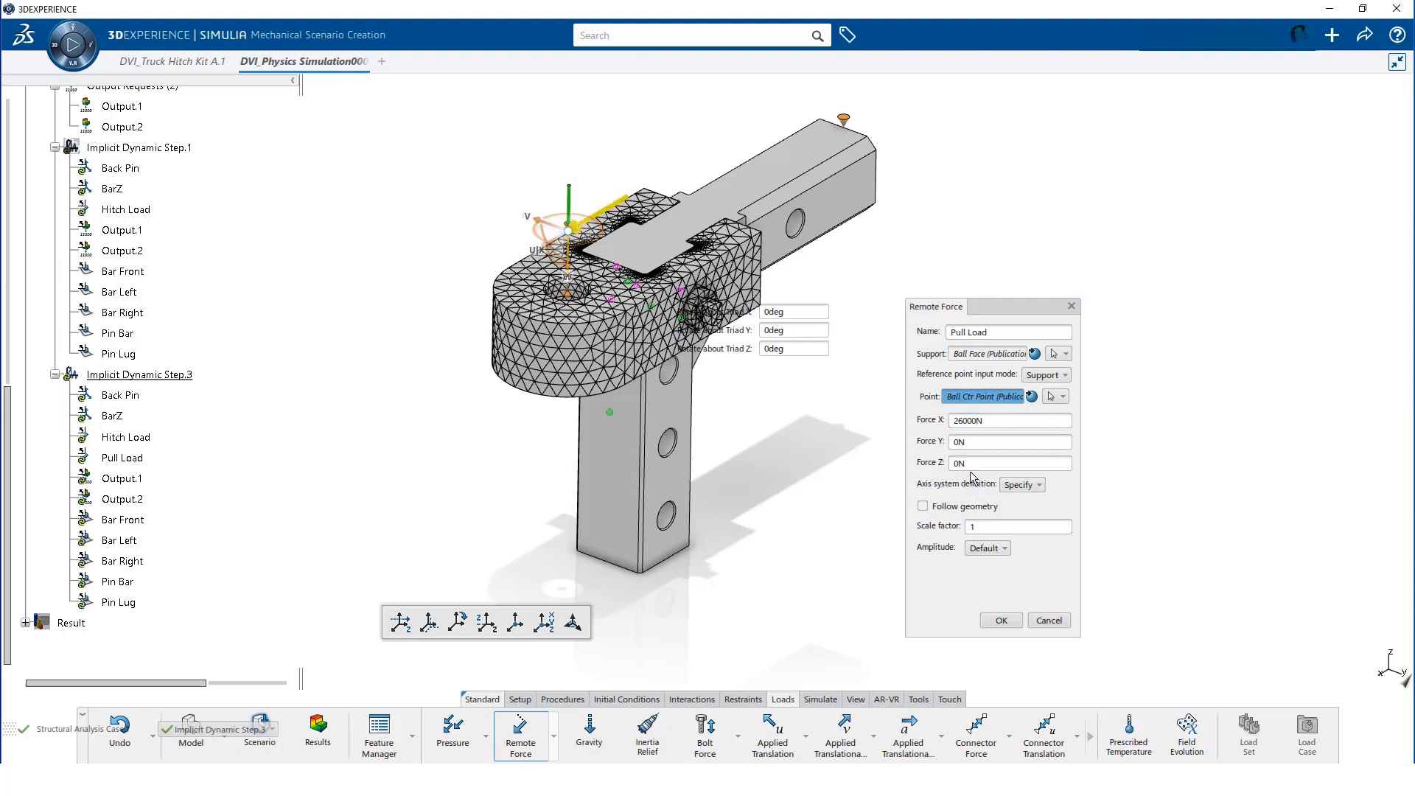
click(1023, 484)
click(1015, 505)
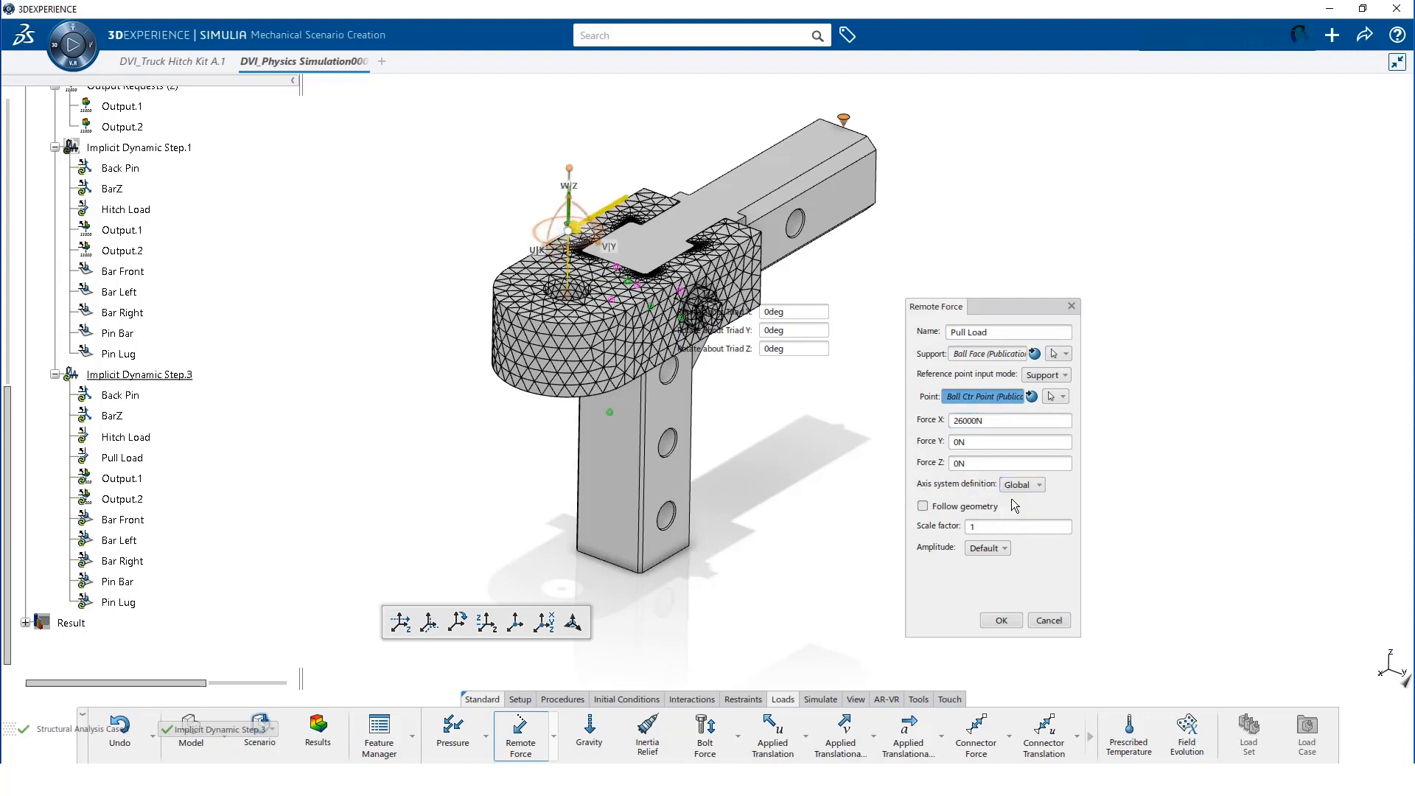
click(1001, 622)
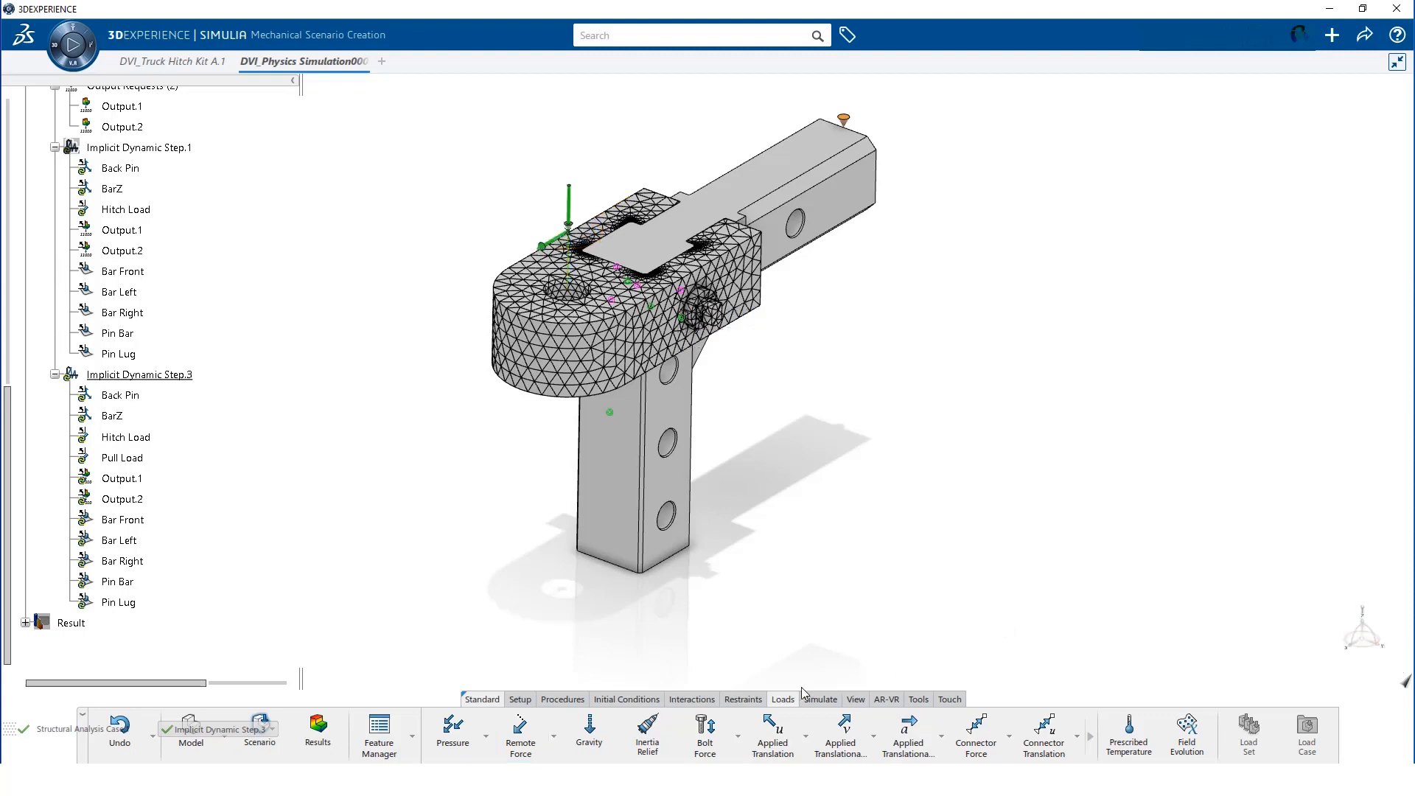
Run the Model and Scenario Checks from the Simulate tools and dismiss the status report
click(822, 701)
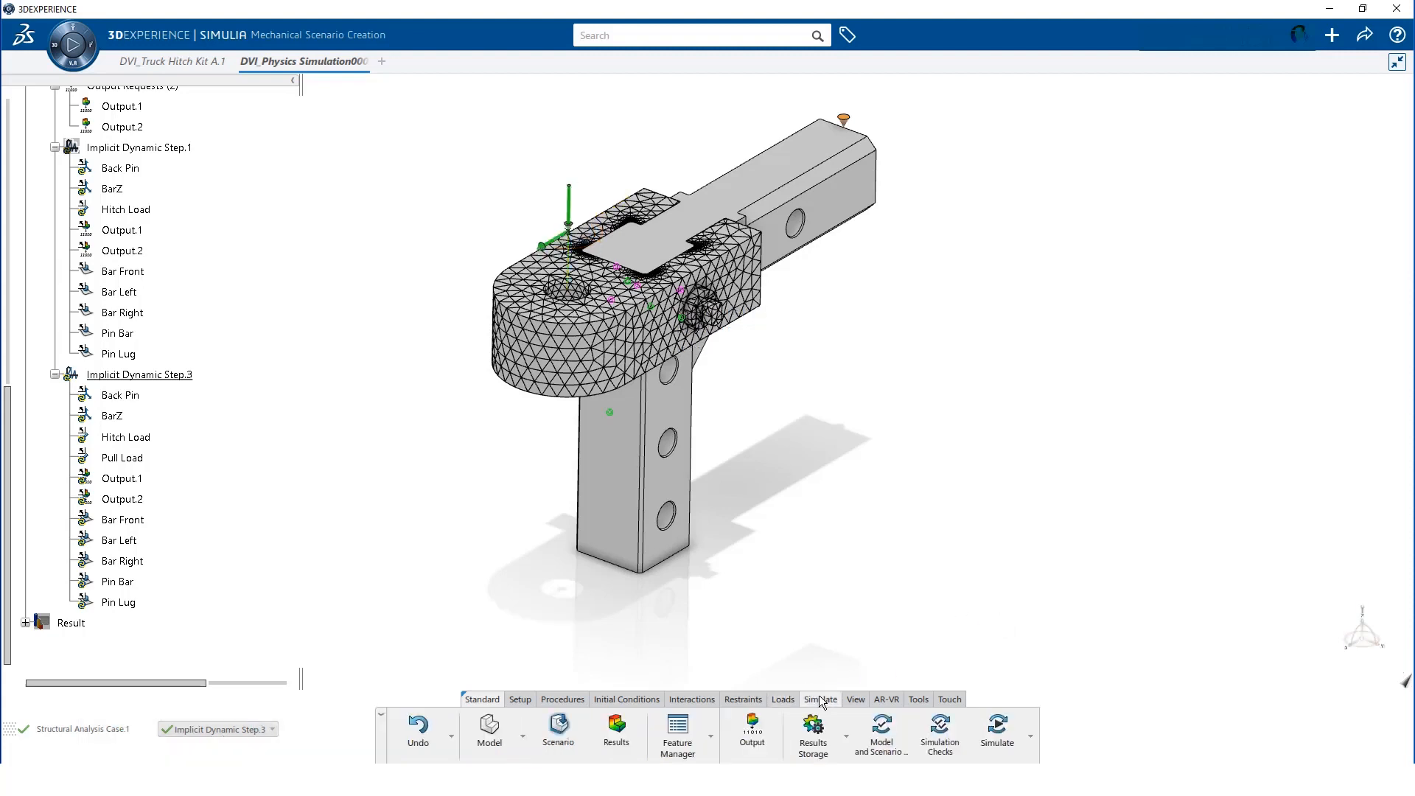
click(882, 732)
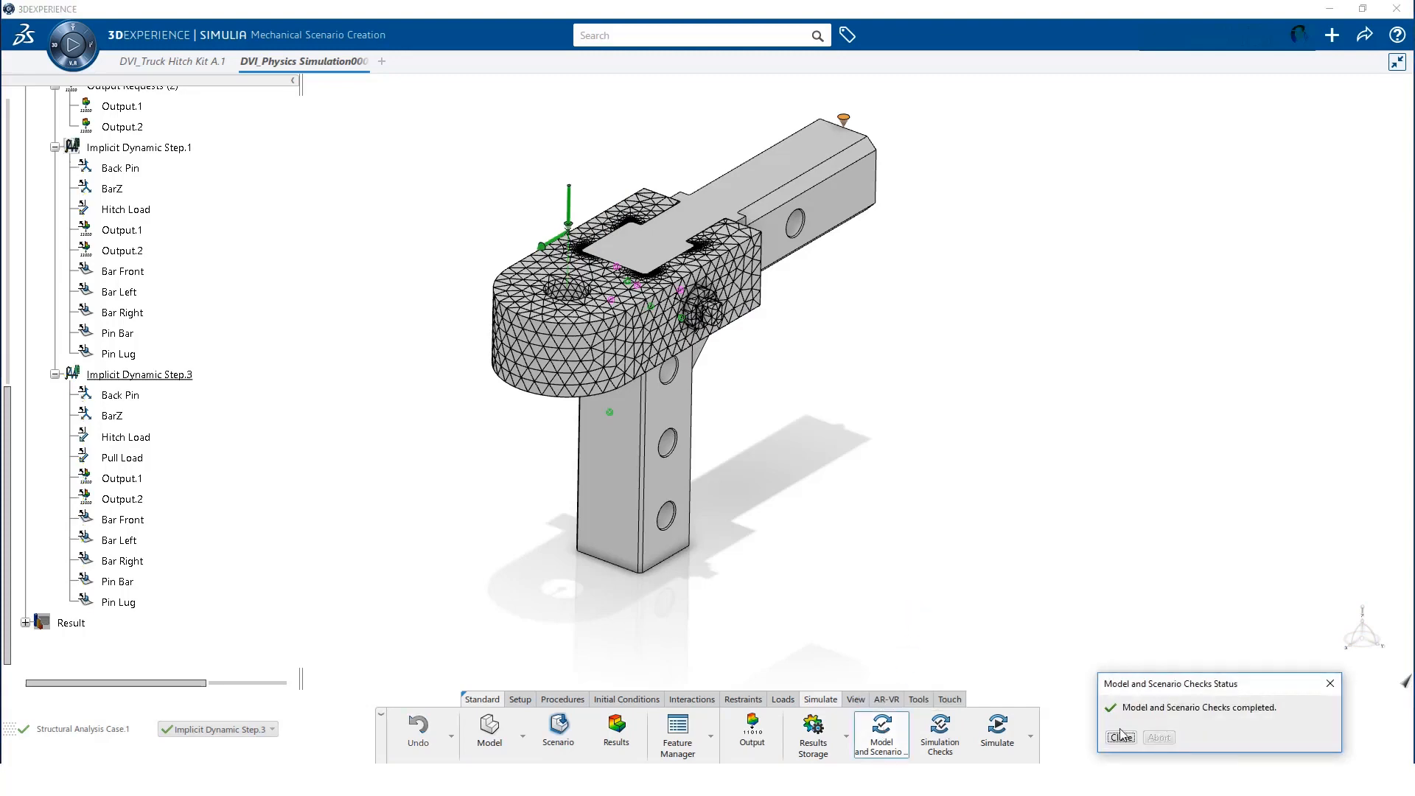
click(1122, 738)
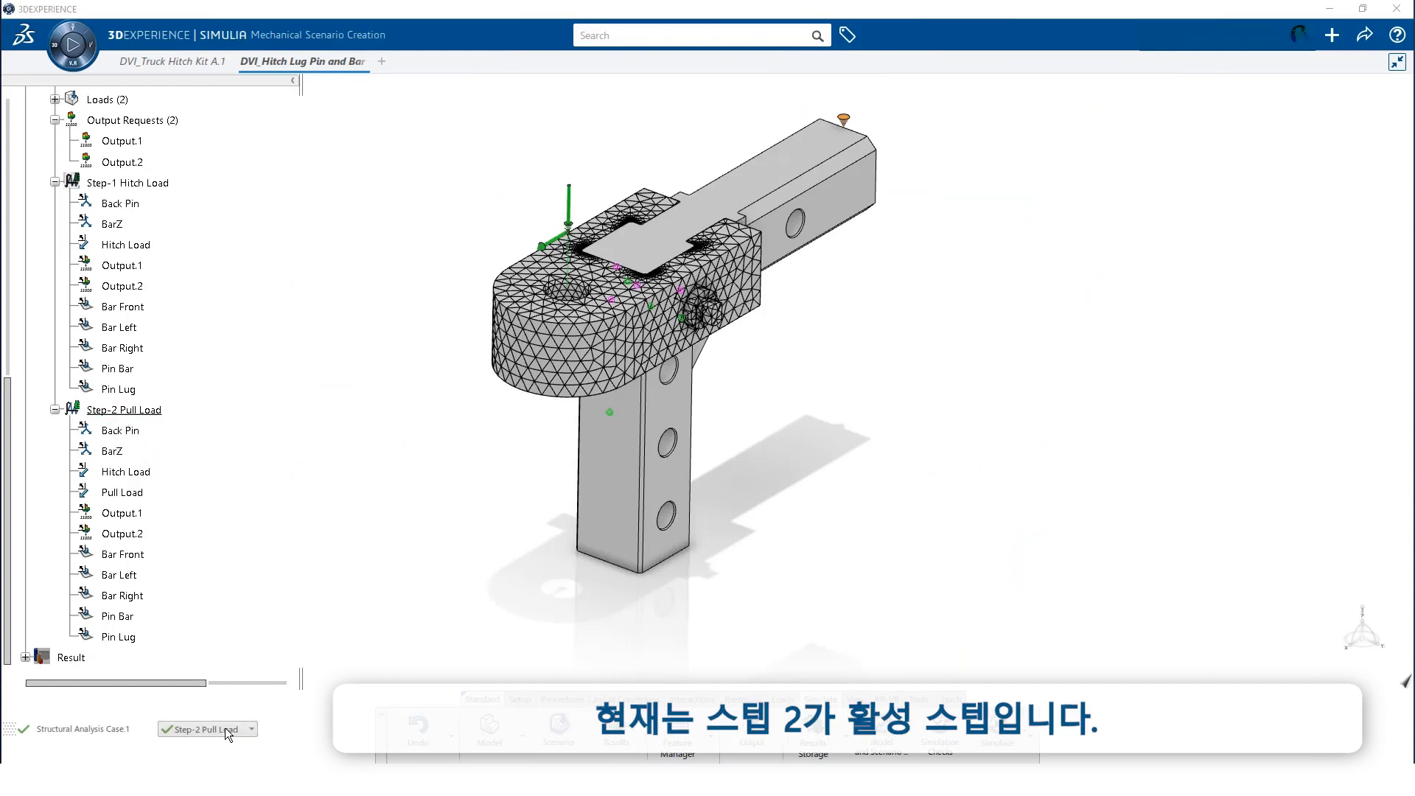
With Step-1 Hitch Load active, create a new output request named 'Lug Bar Front'
click(252, 730)
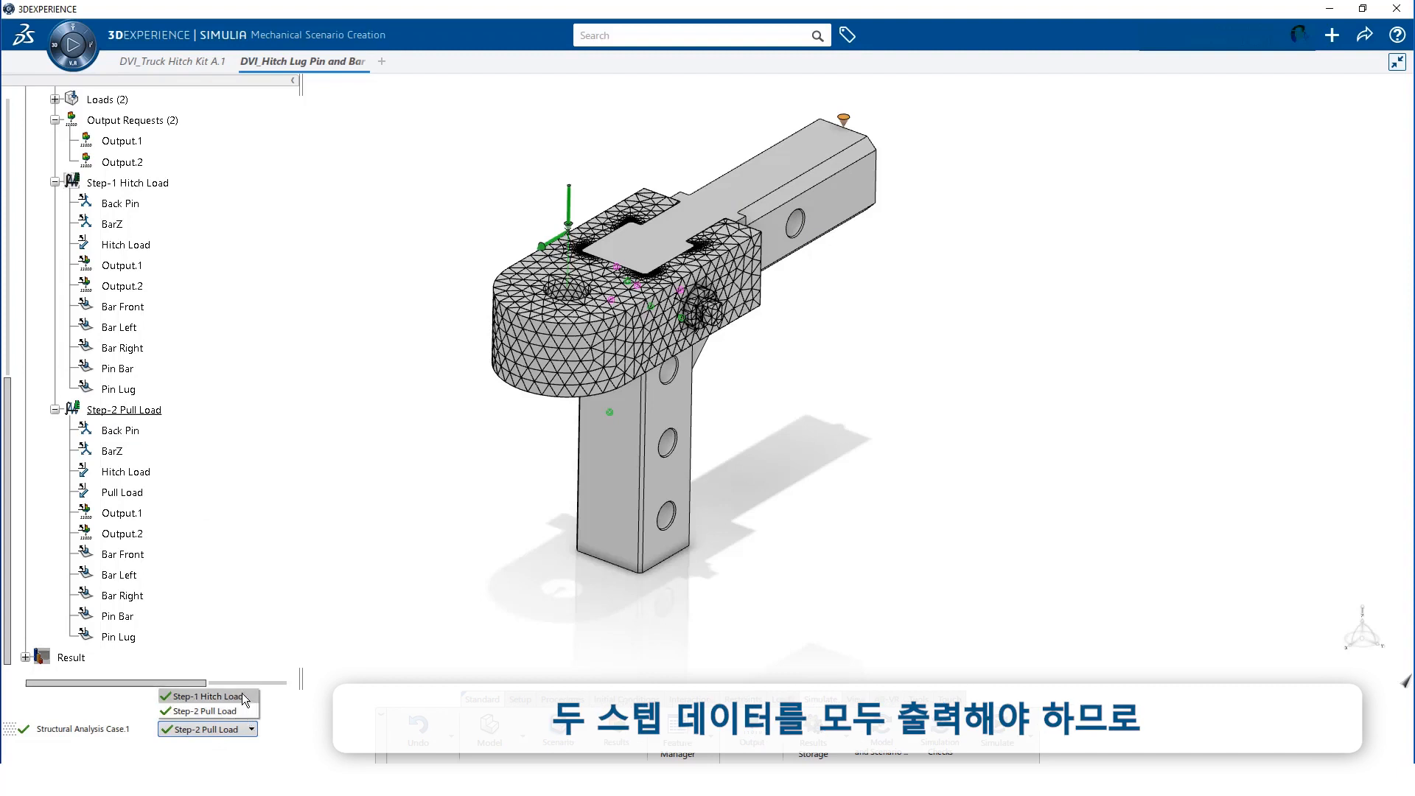
click(242, 696)
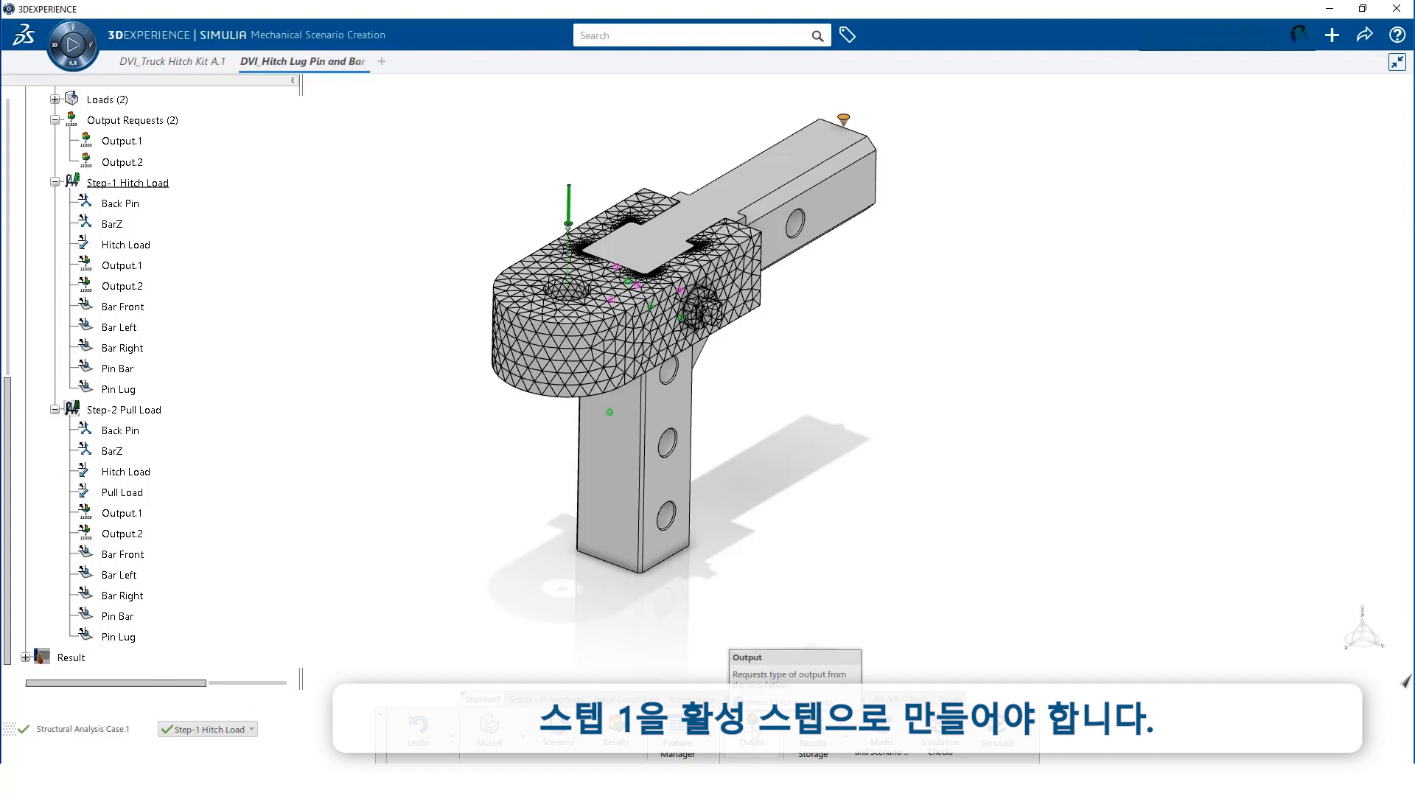
click(752, 729)
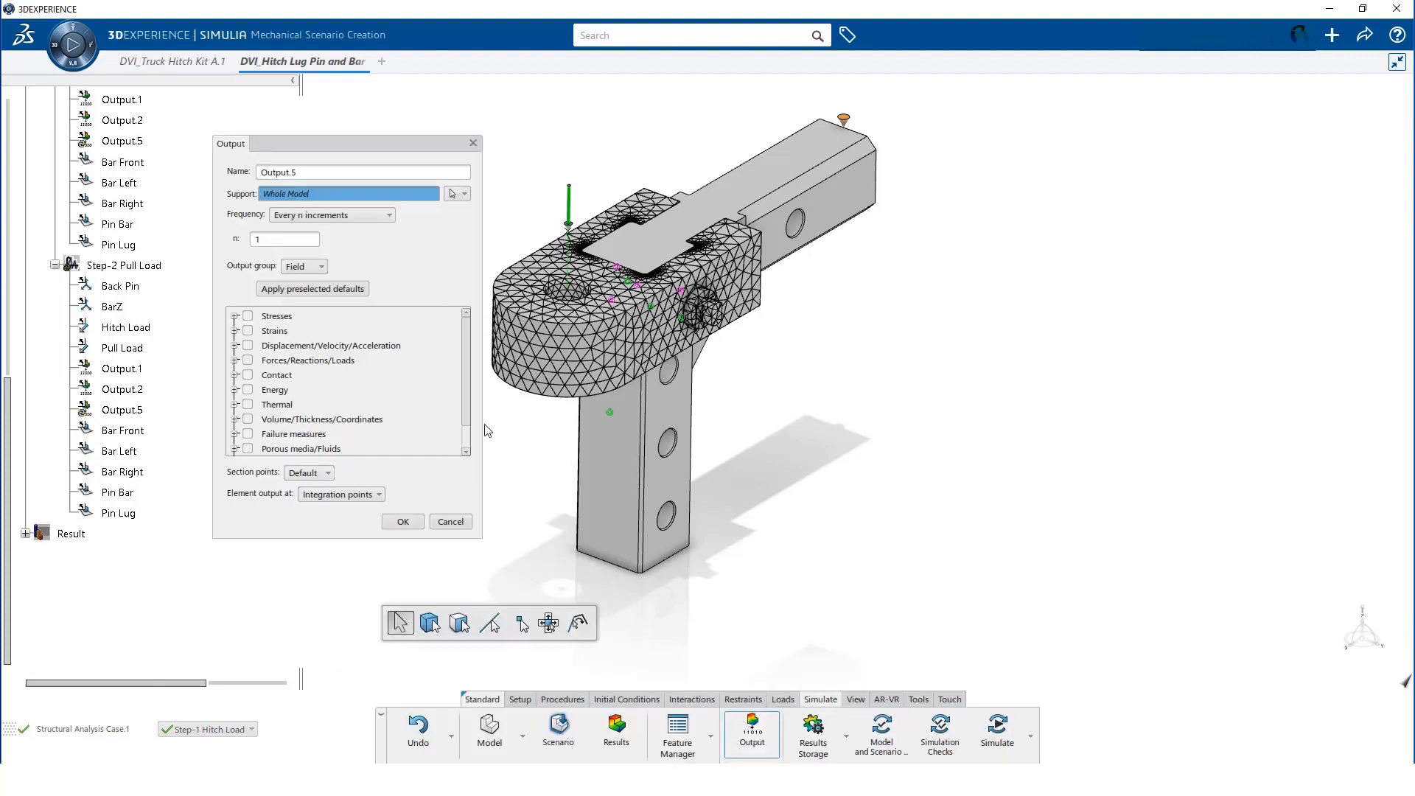
click(308, 173)
double_click(309, 172)
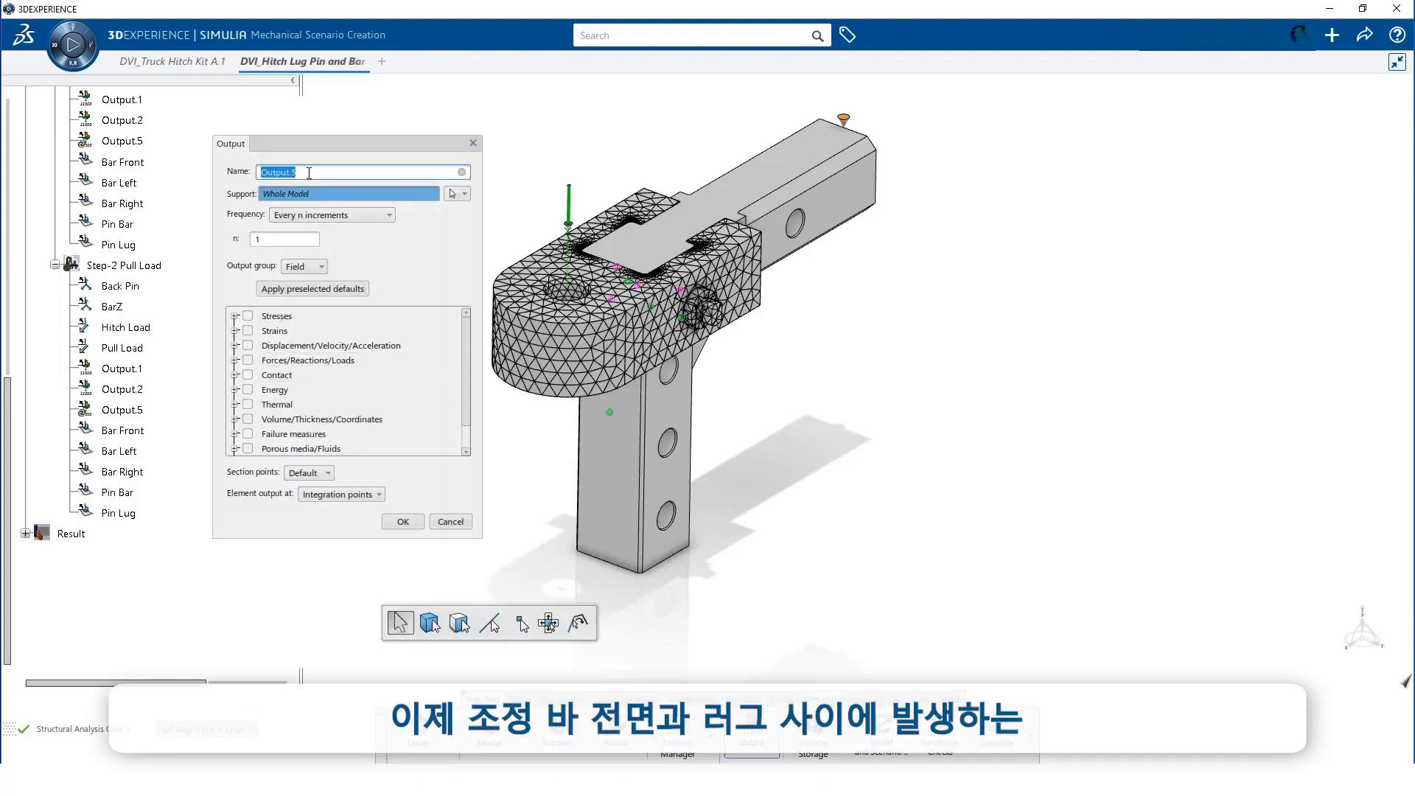
text(Lug Bar Front)
Base the Lug Bar Front output on the Bar Front contact simulation feature
click(454, 193)
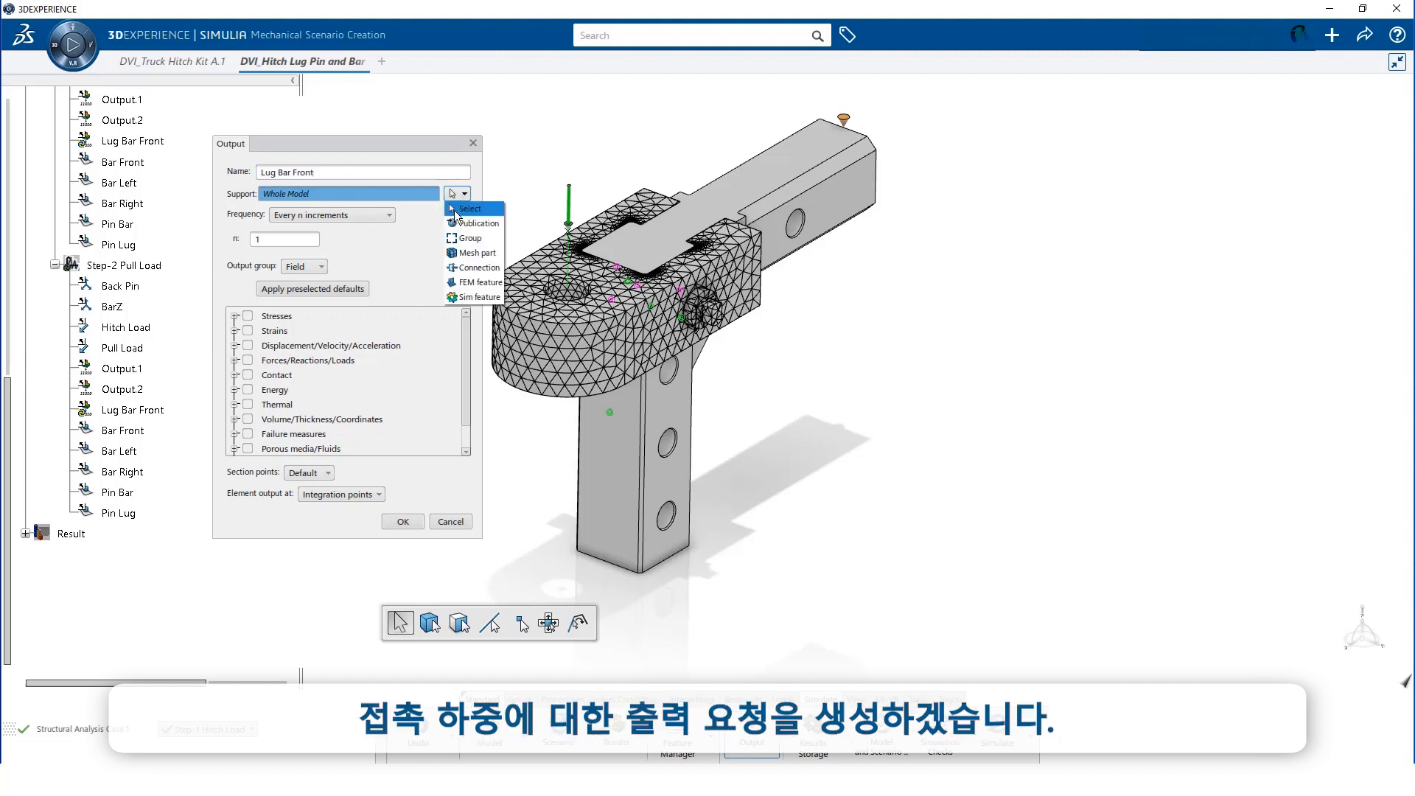
click(475, 297)
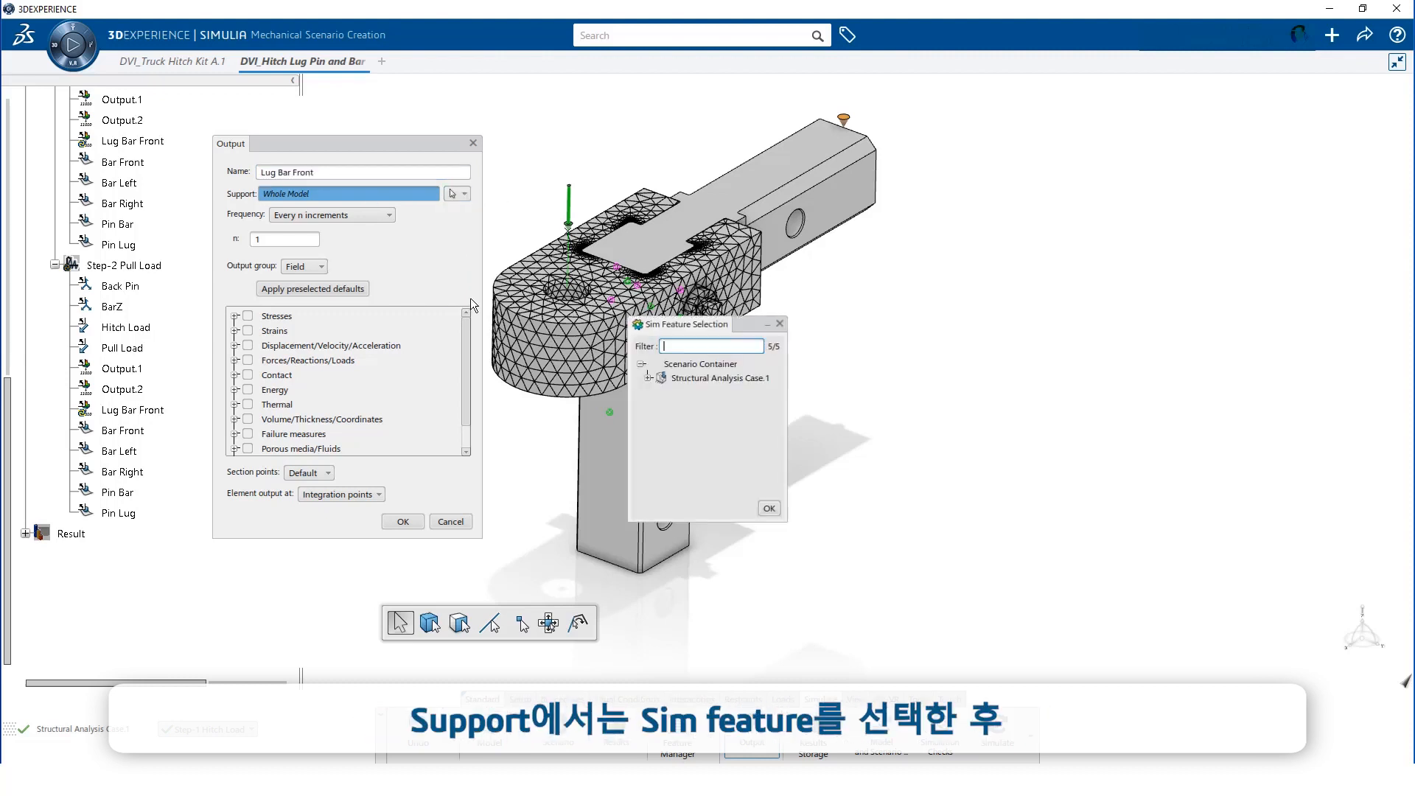
click(648, 378)
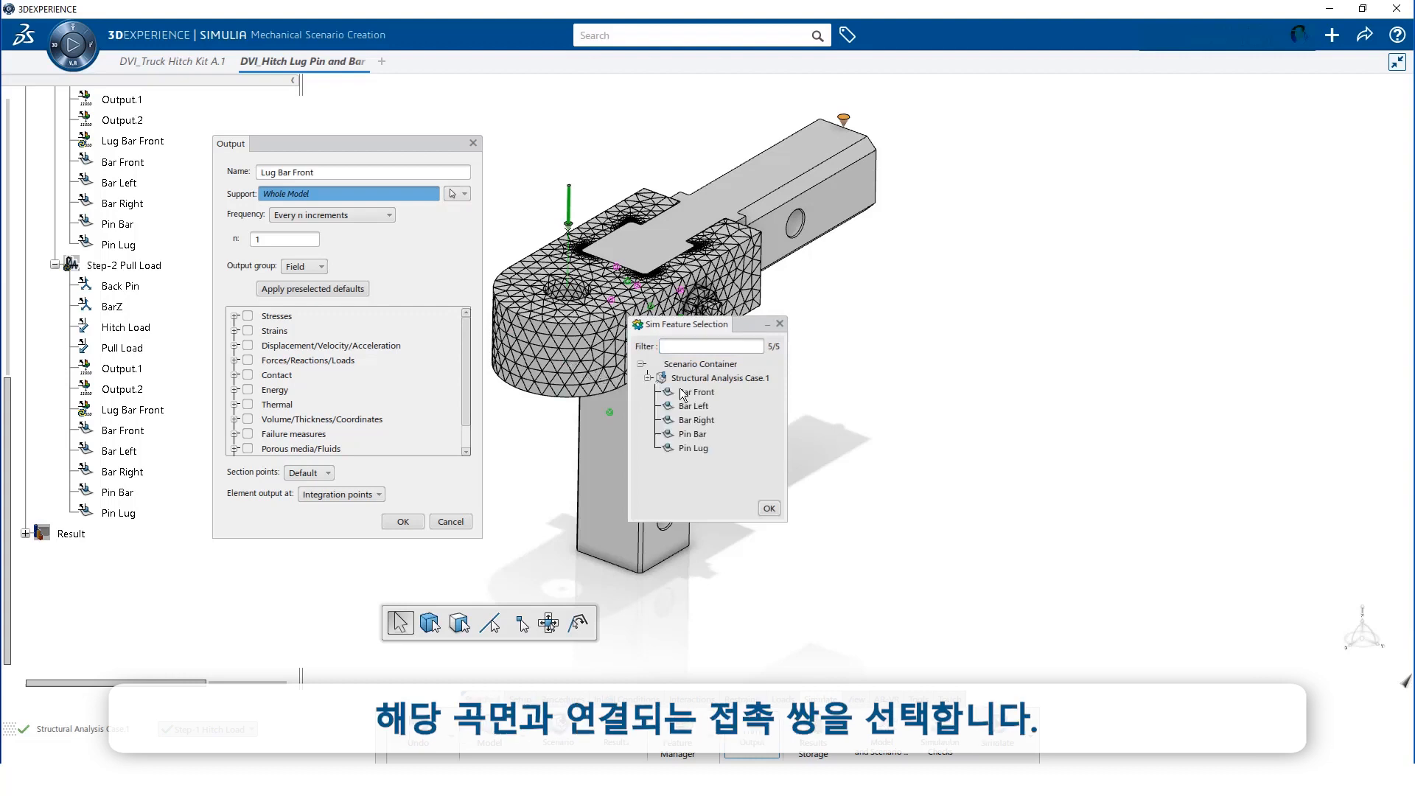
click(695, 392)
click(768, 508)
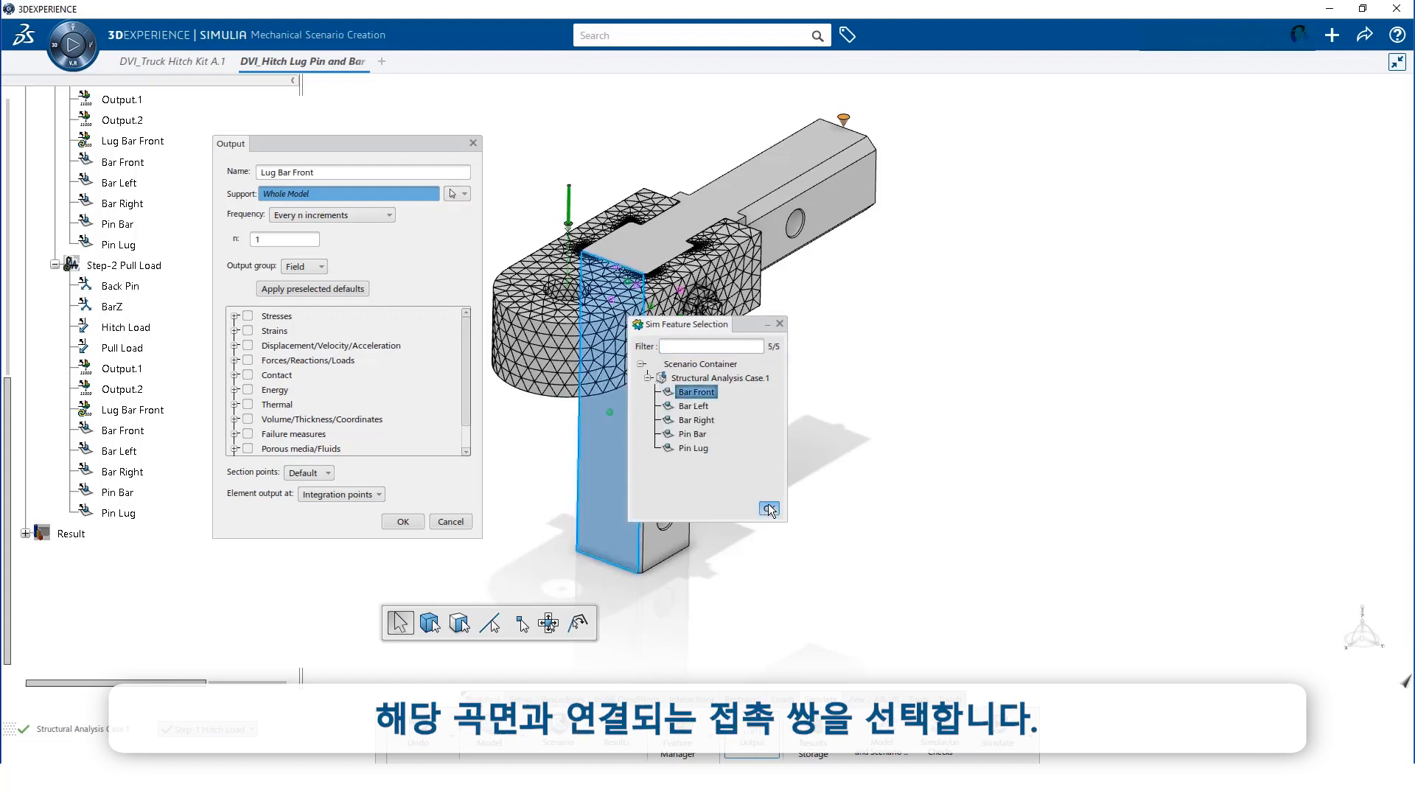
Make it a History output requesting CFN contact forces with all components, and create it
click(325, 267)
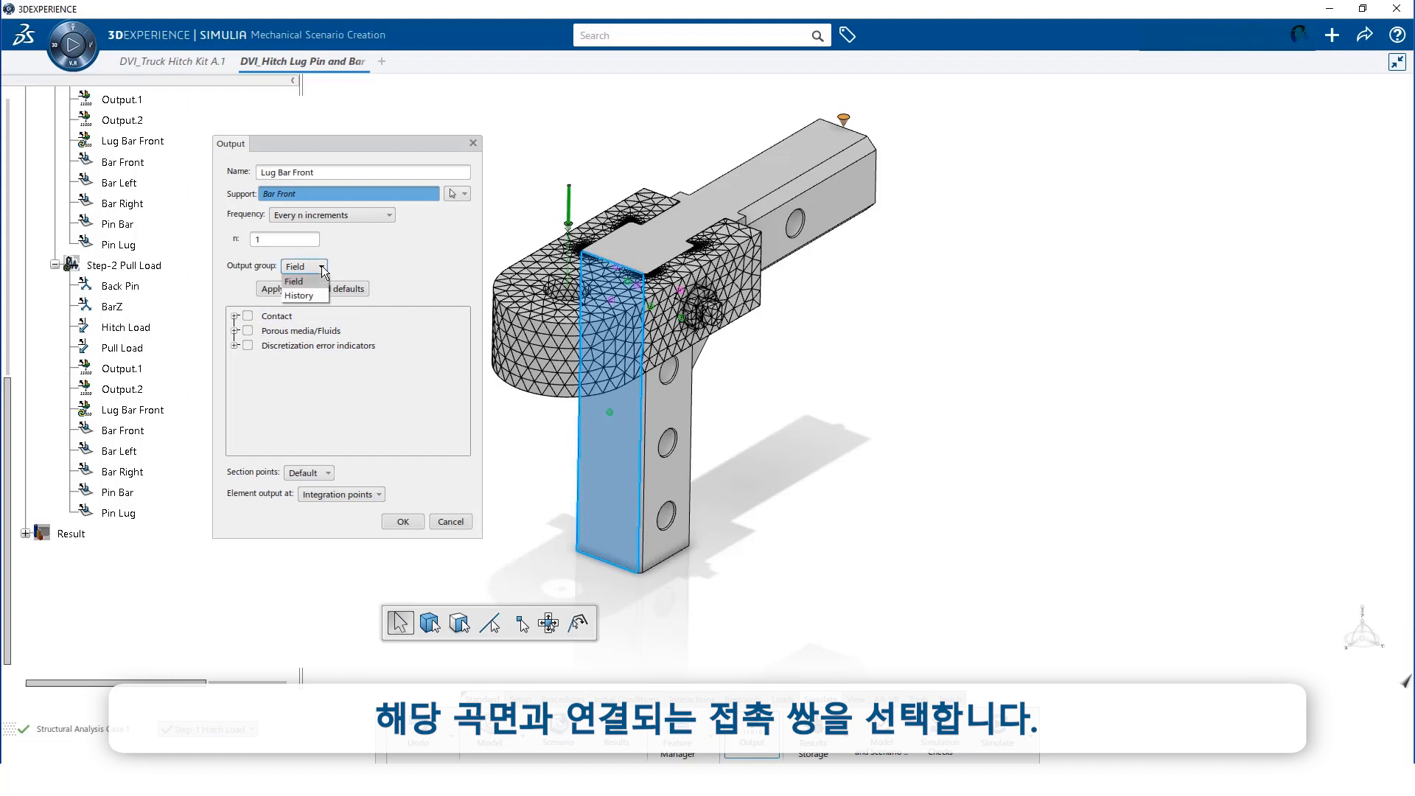
click(297, 296)
click(276, 316)
click(235, 316)
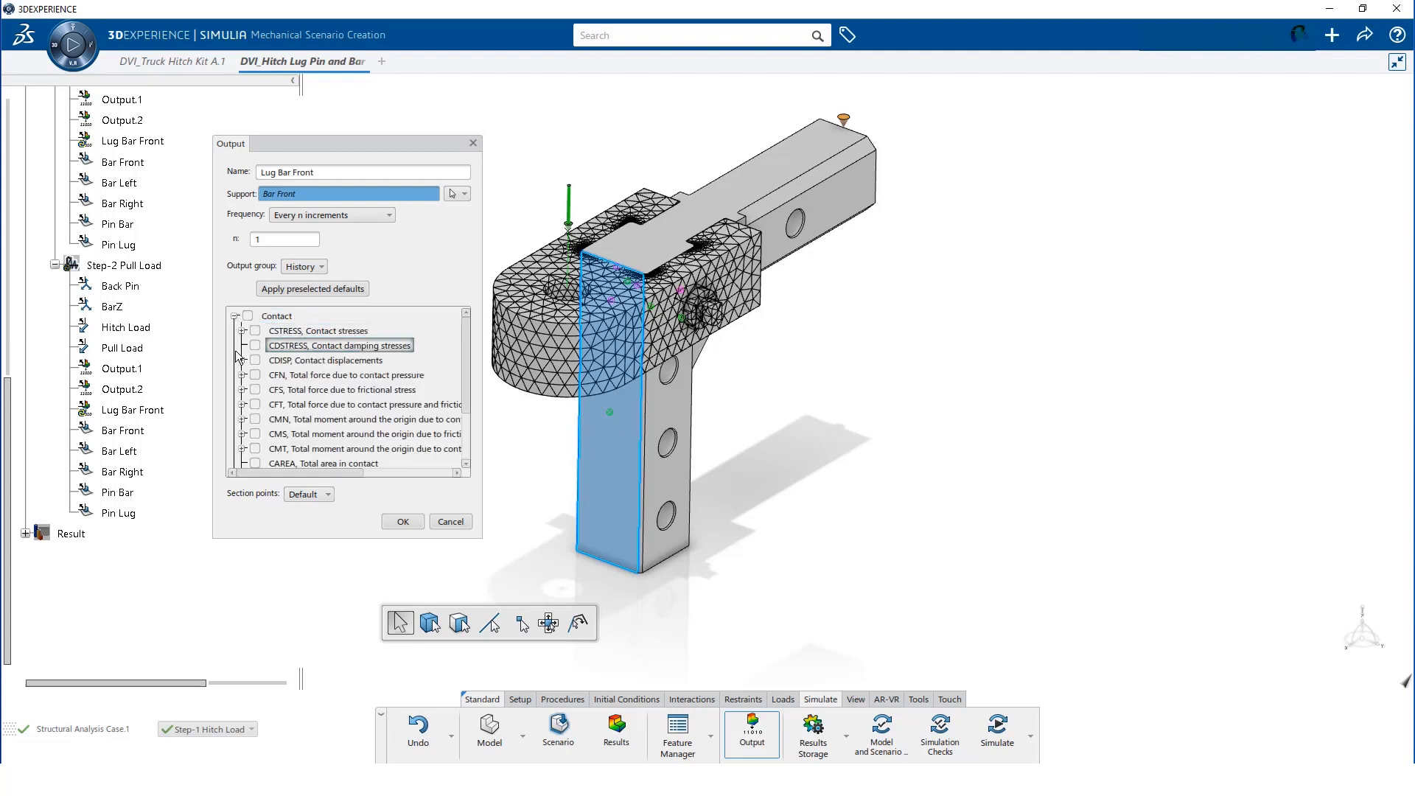
click(242, 375)
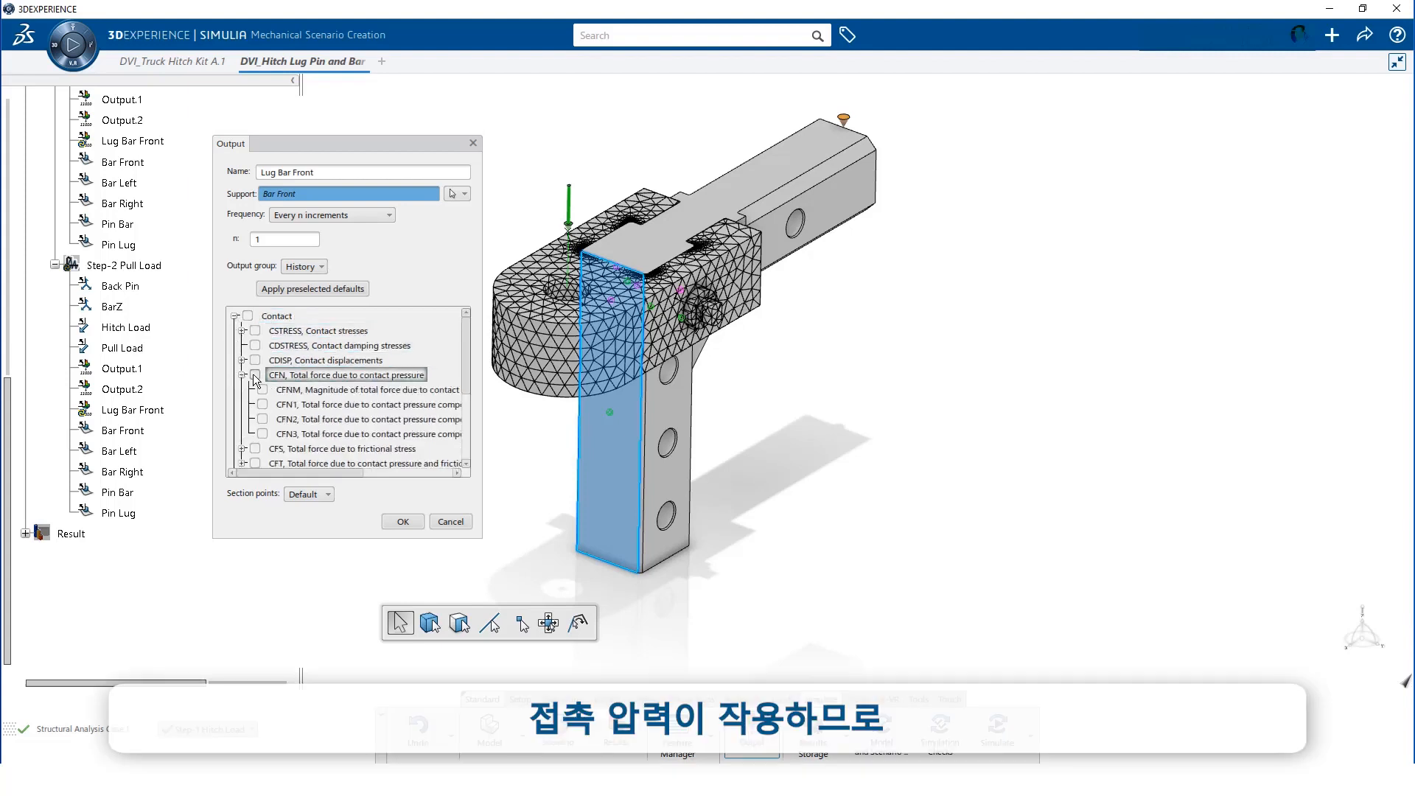
click(255, 375)
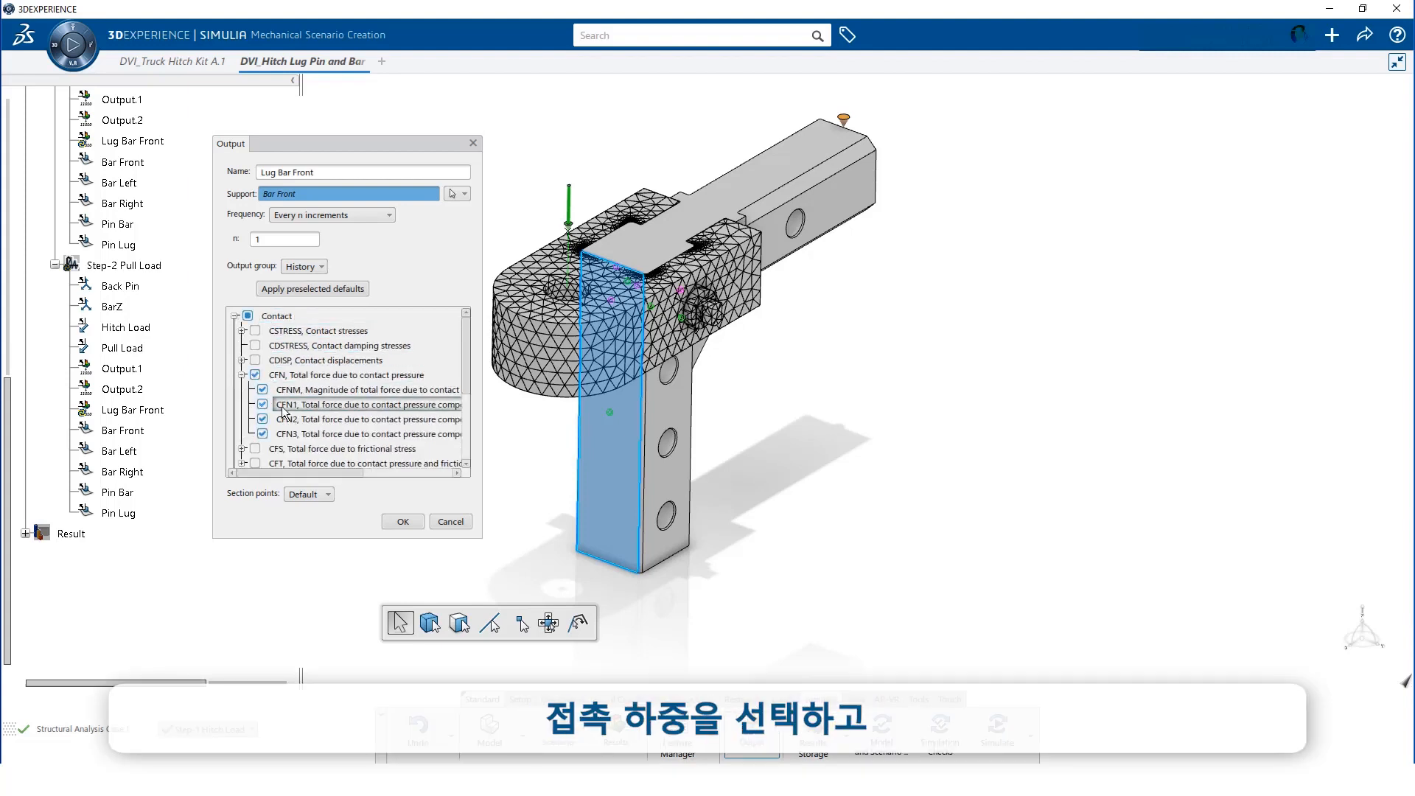
click(403, 522)
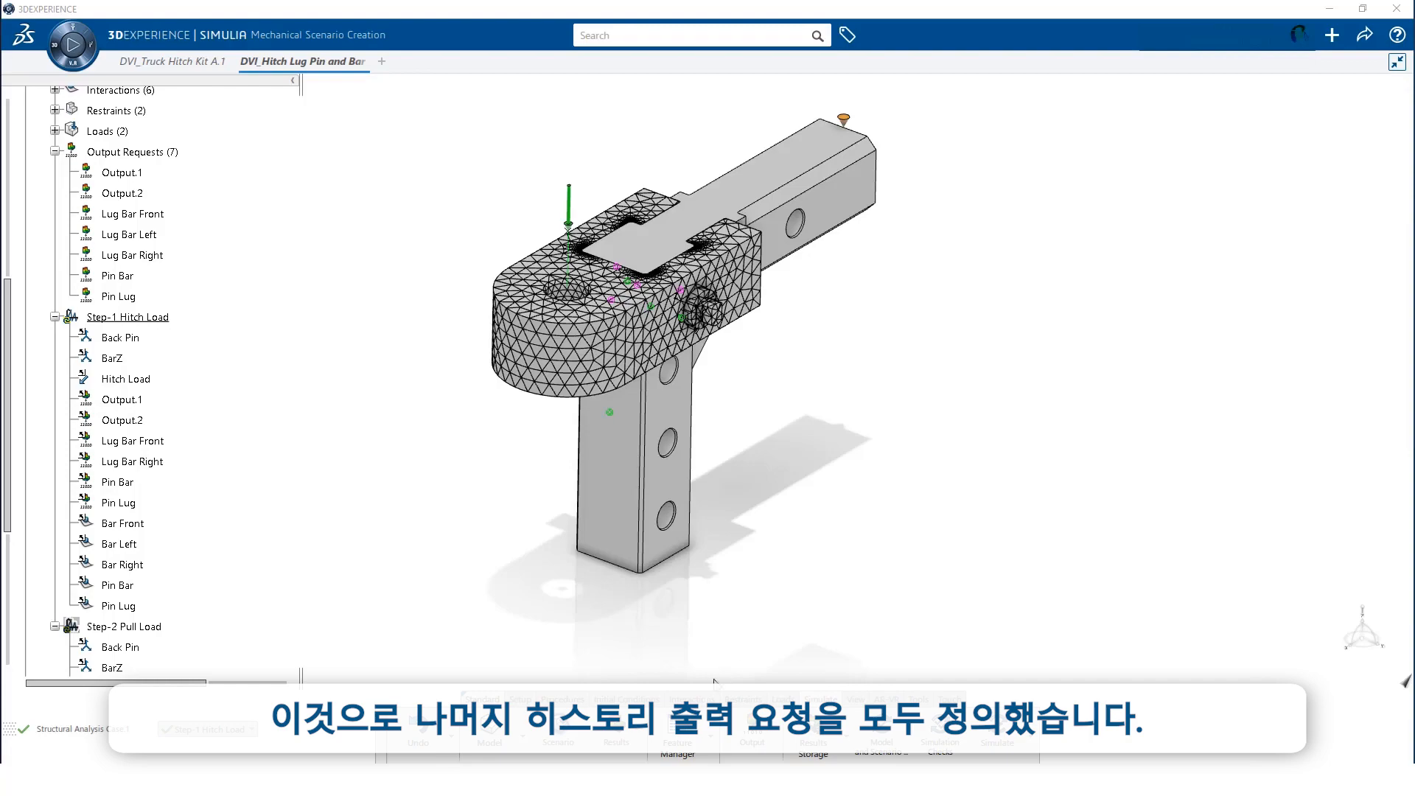
From the Feature Manager, edit Output.1 to stop requesting PE, PEEQ and A accelerations
click(679, 732)
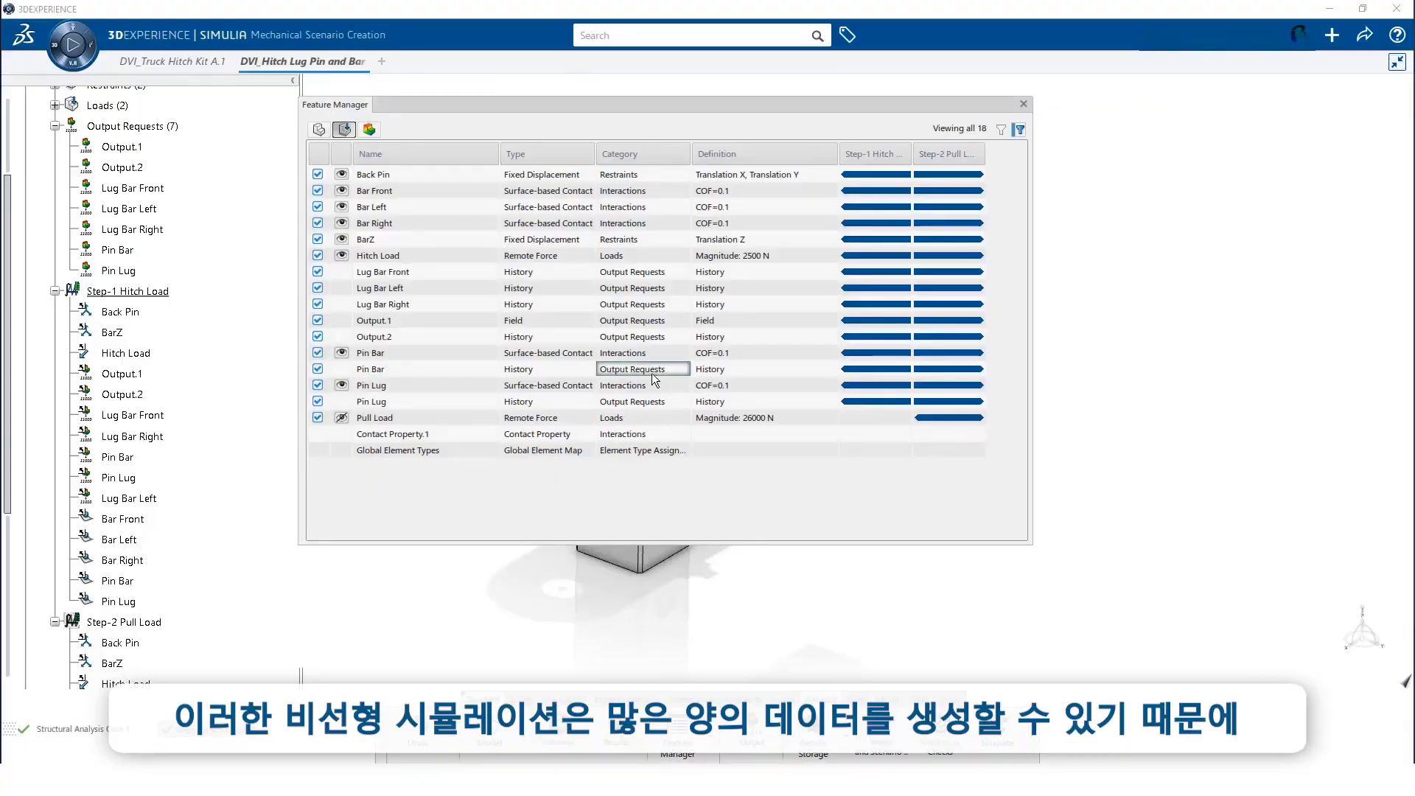
right_click(531, 325)
click(565, 334)
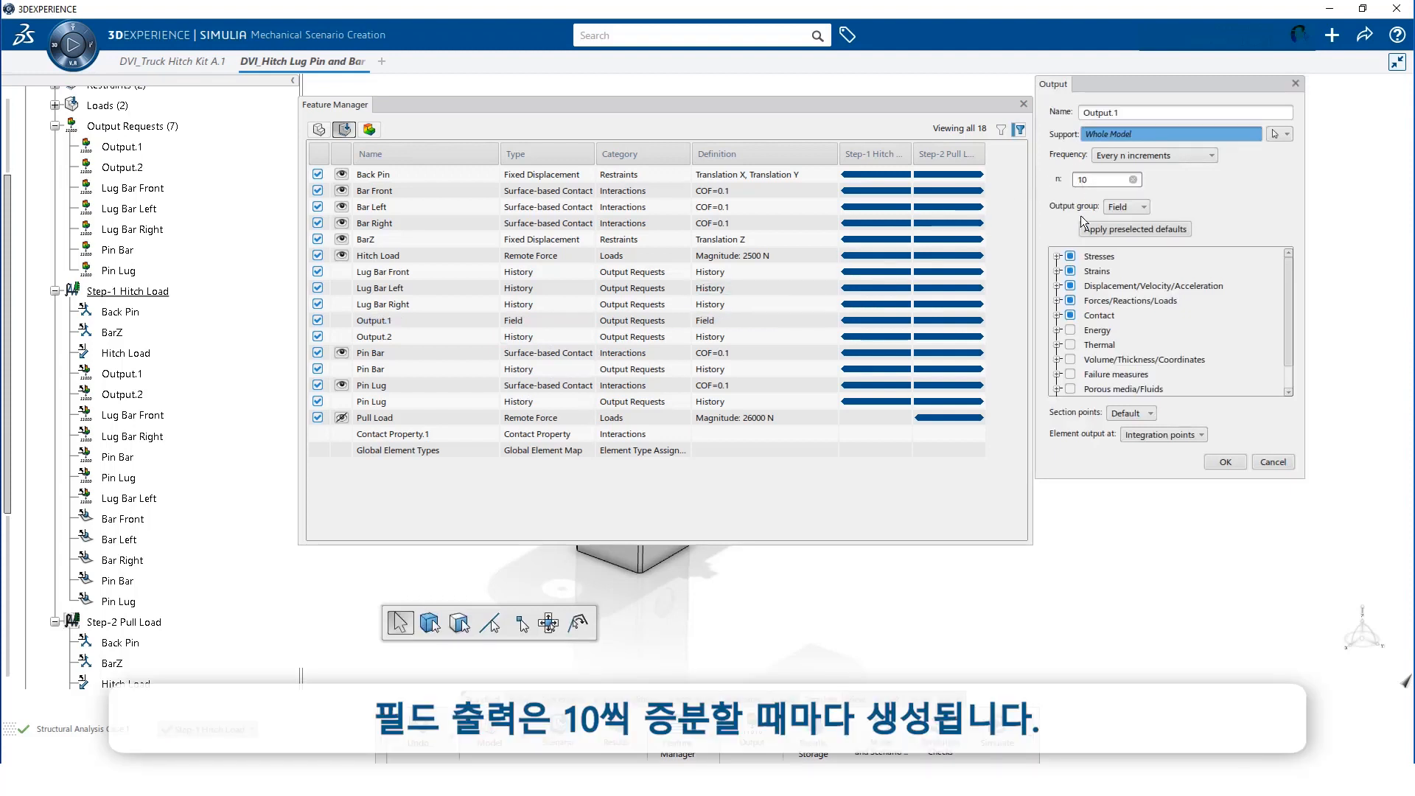
click(1057, 272)
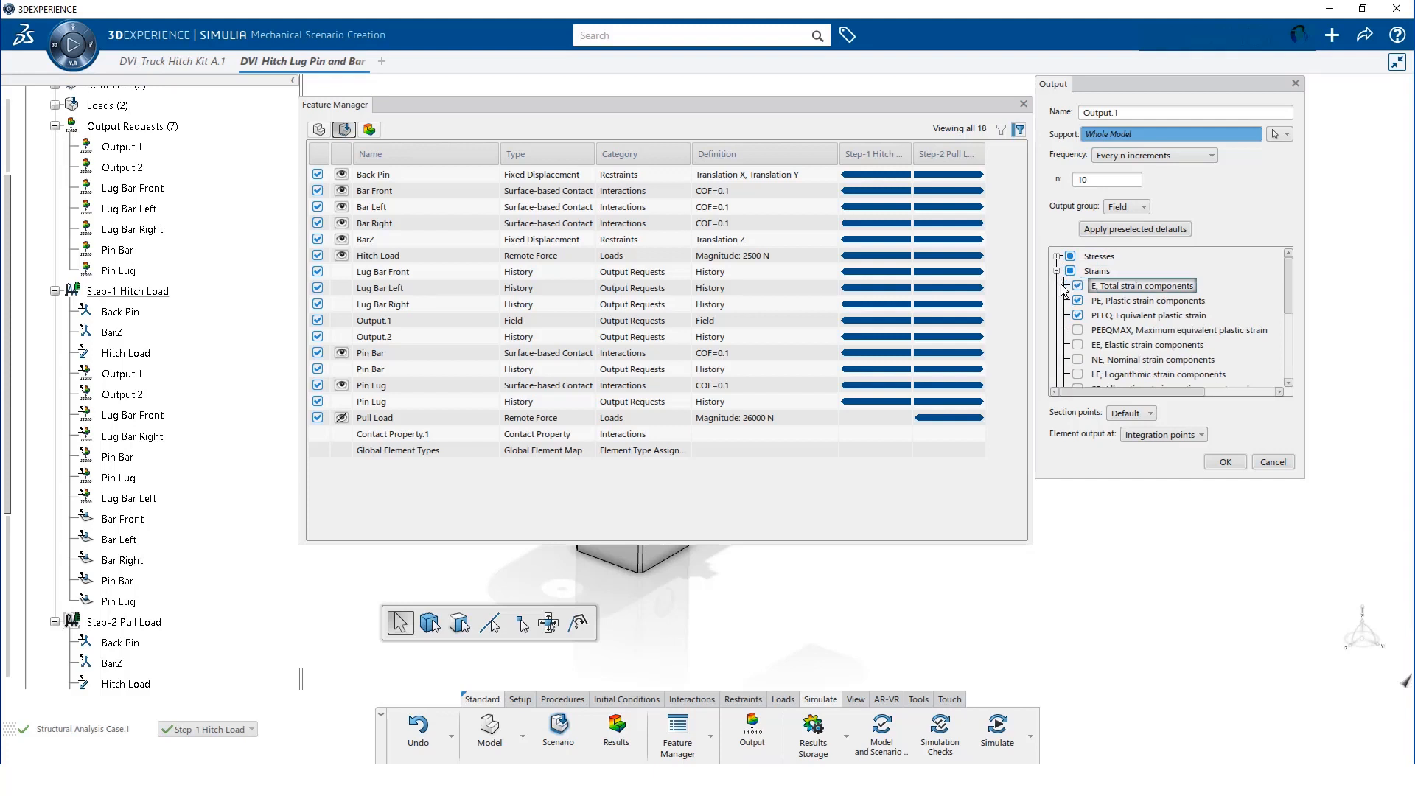
click(1078, 301)
click(1077, 316)
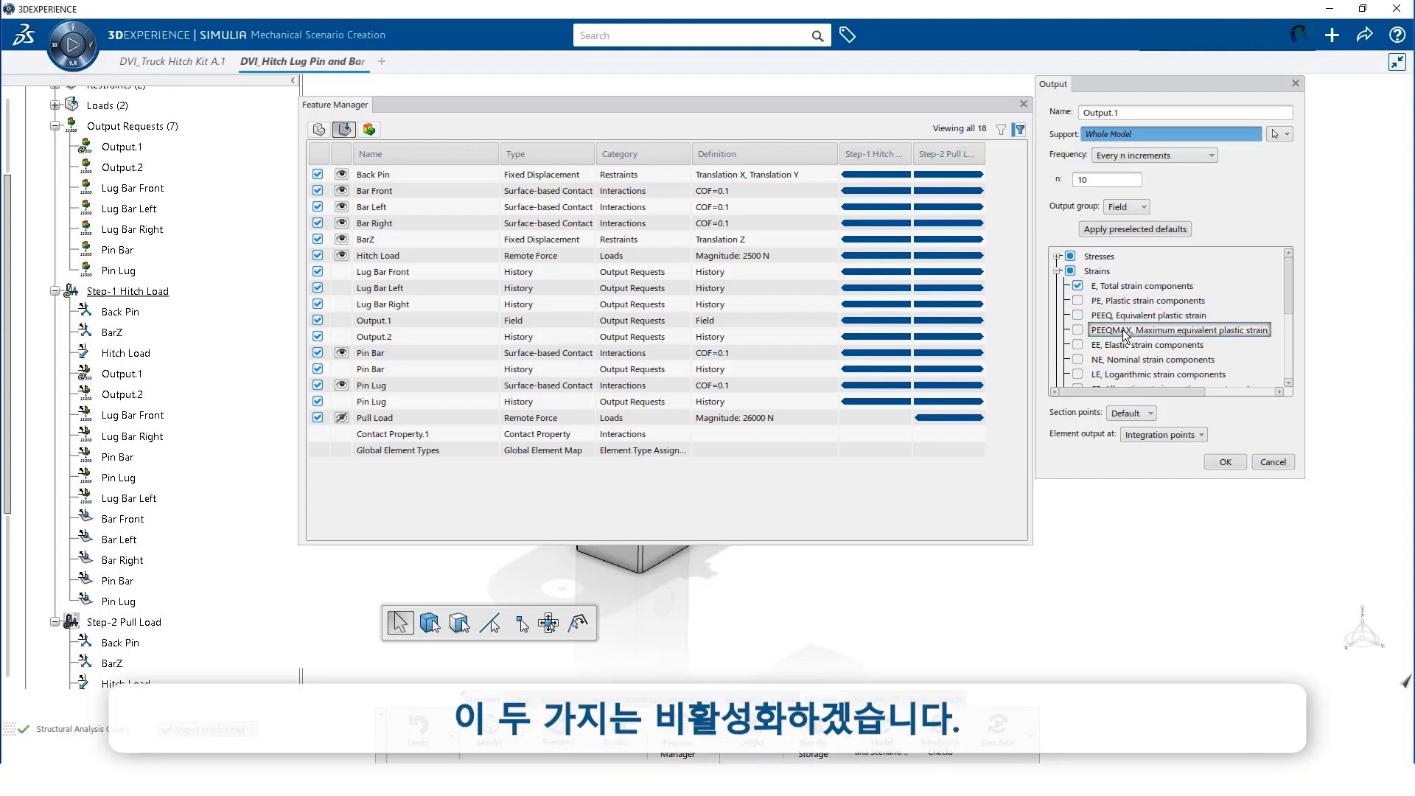
scroll(1114, 330, down, 1)
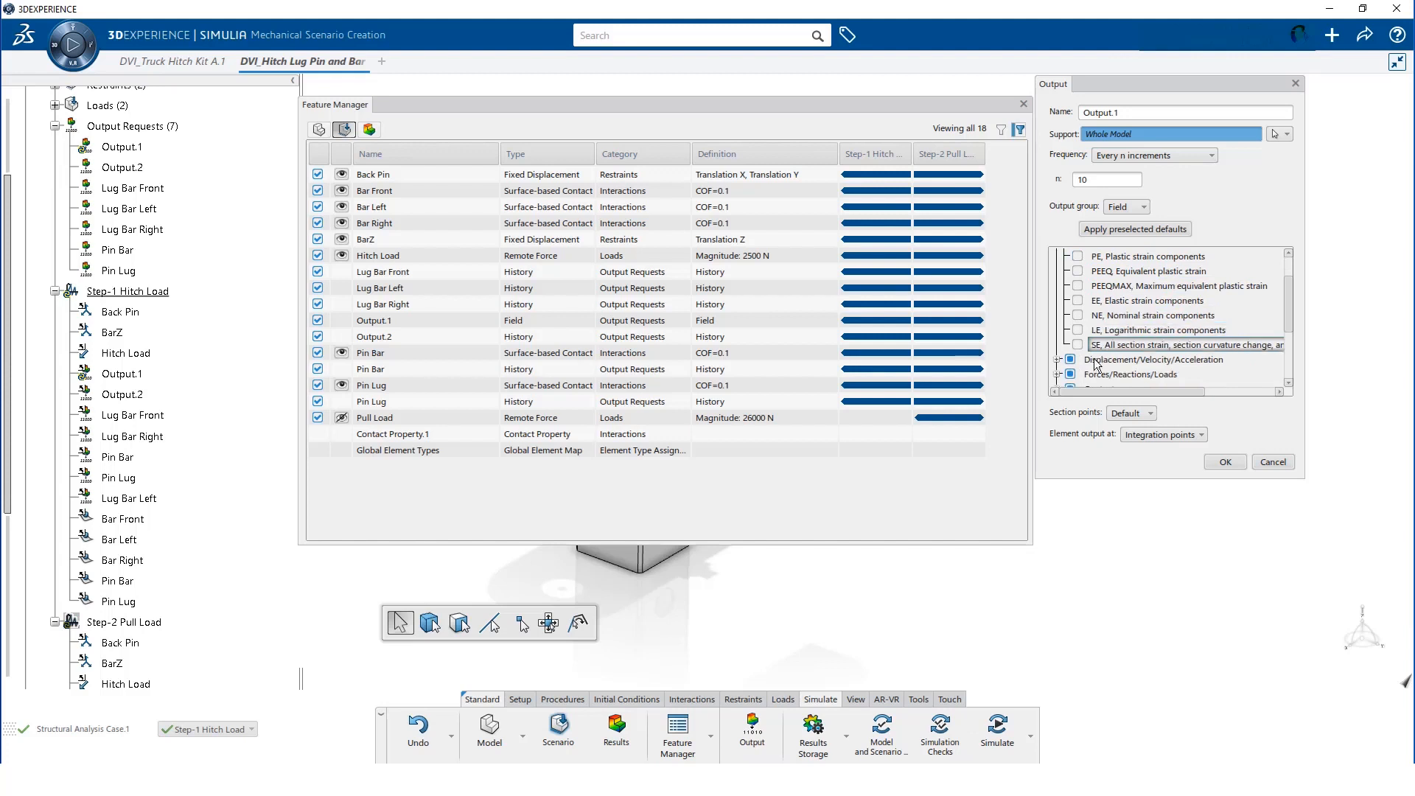
click(1057, 360)
scroll(1106, 353, down, 2)
click(1135, 347)
scroll(1136, 350, down, 1)
scroll(1136, 349, down, 1)
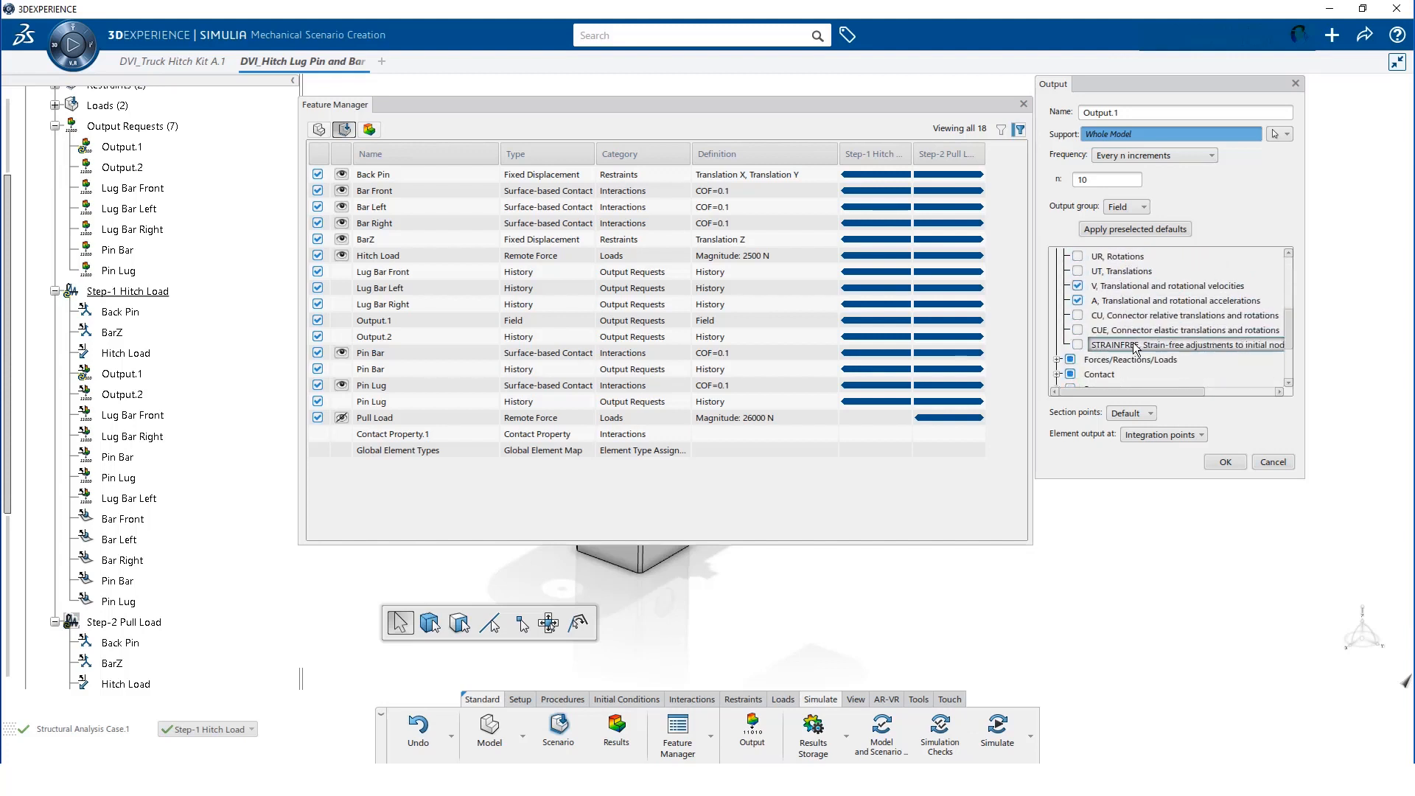
click(1078, 300)
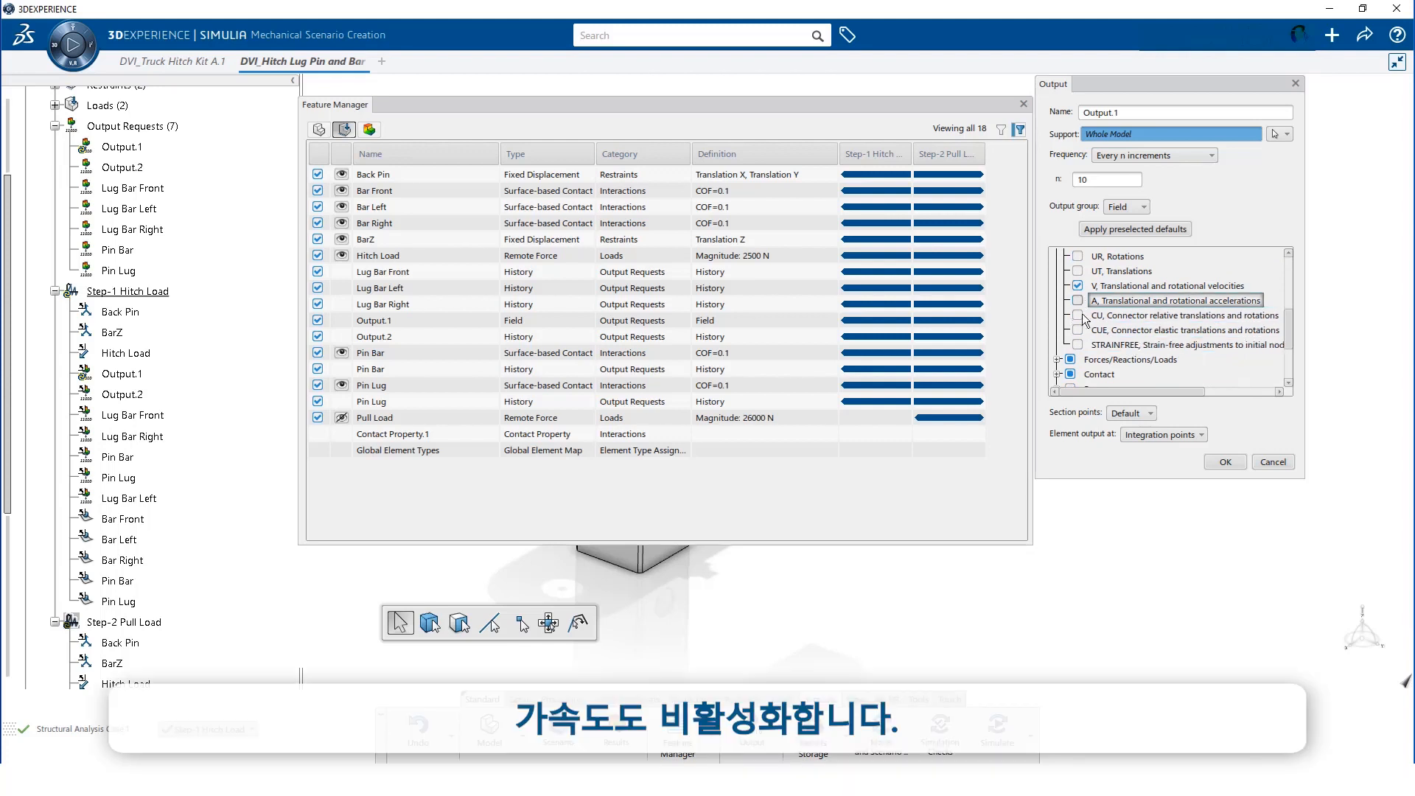
Add CSTATUS contact status to Output.1's field variables and confirm
scroll(1091, 317, down, 2)
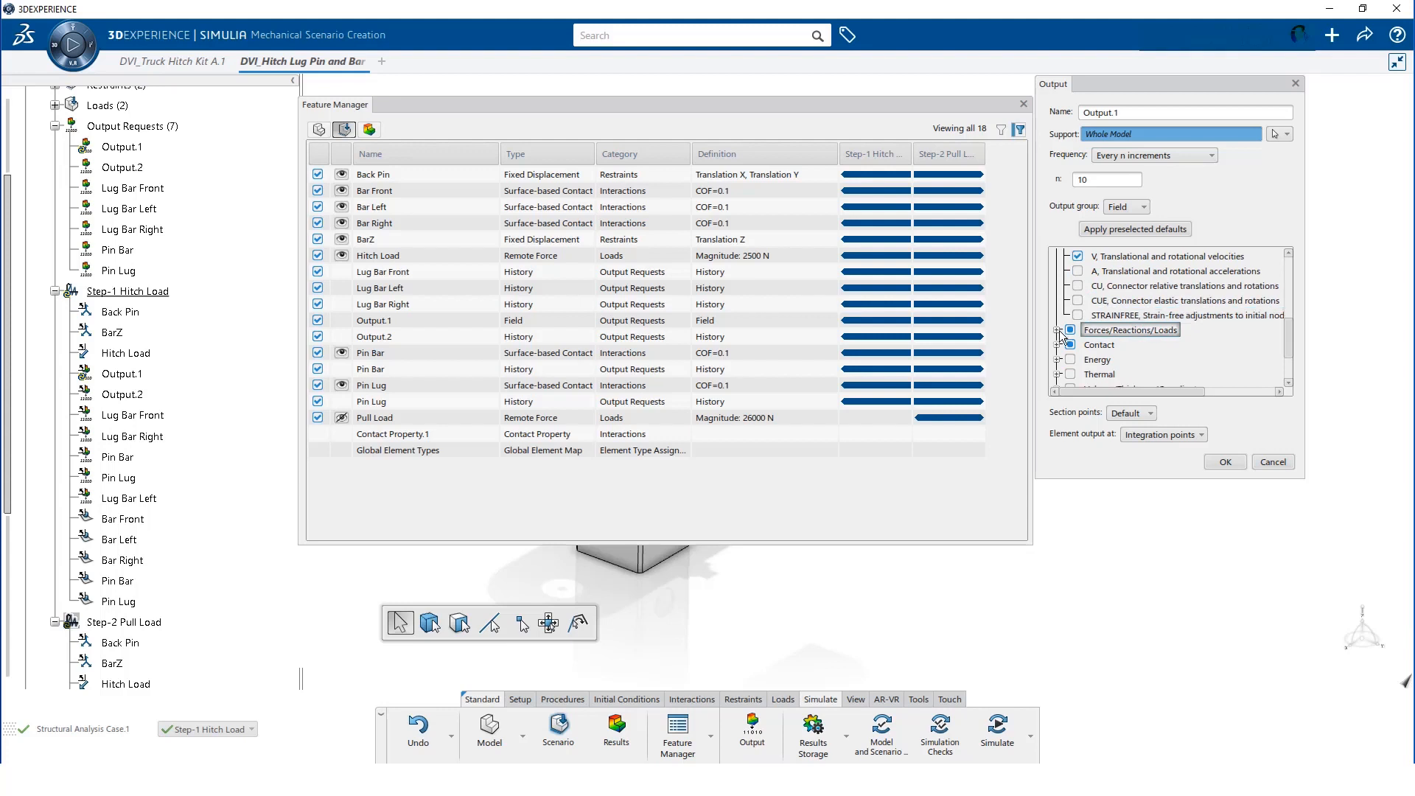
click(1058, 331)
scroll(1142, 345, down, 5)
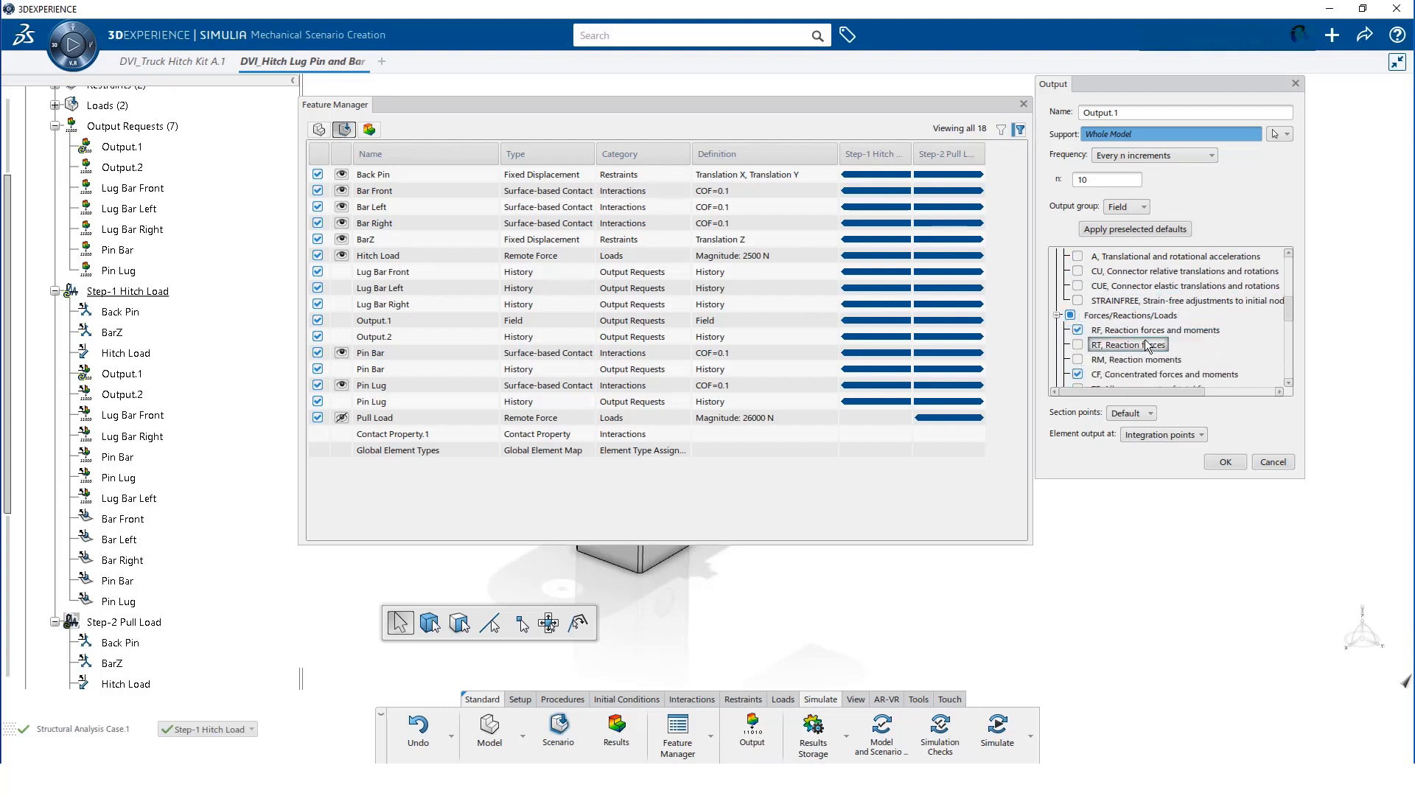
scroll(1142, 342, down, 8)
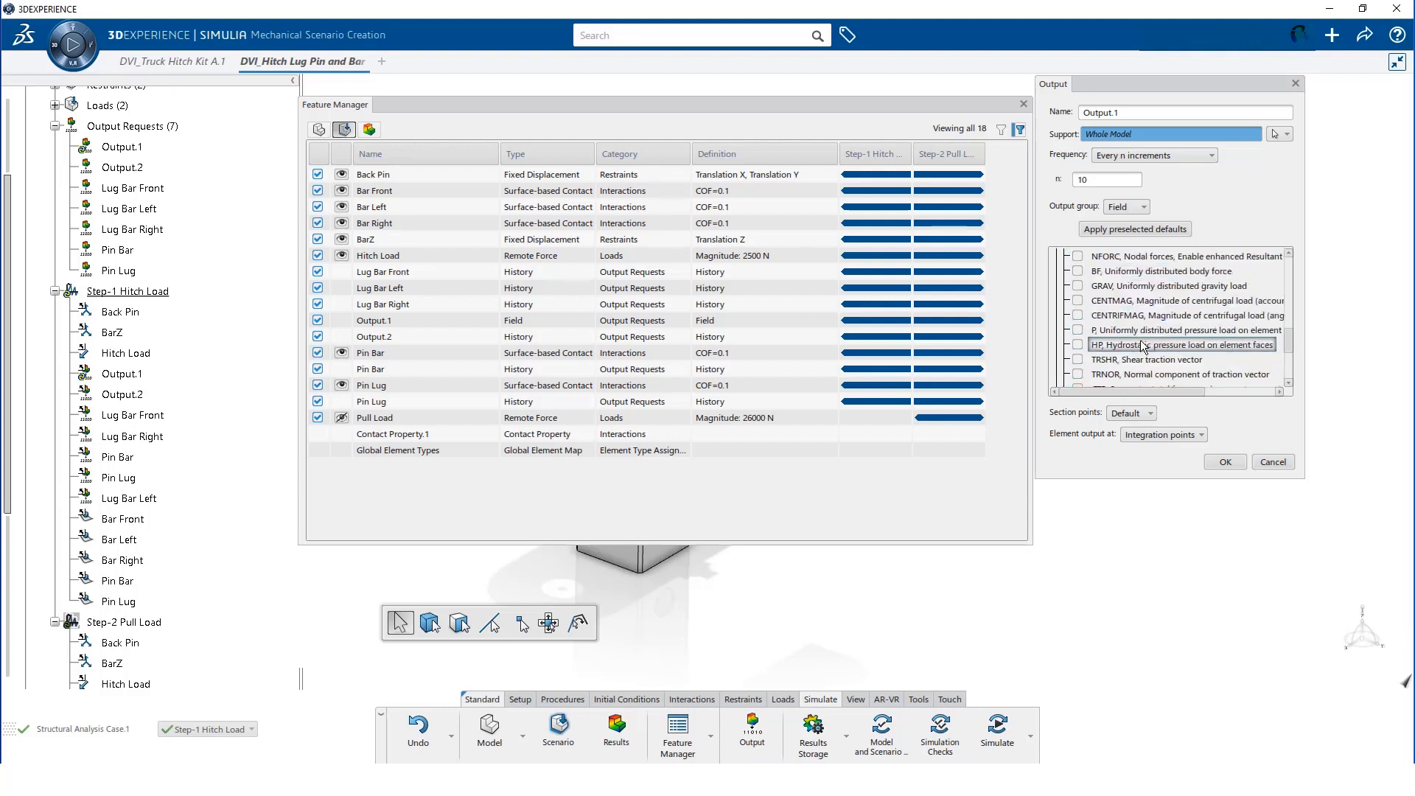
click(1058, 330)
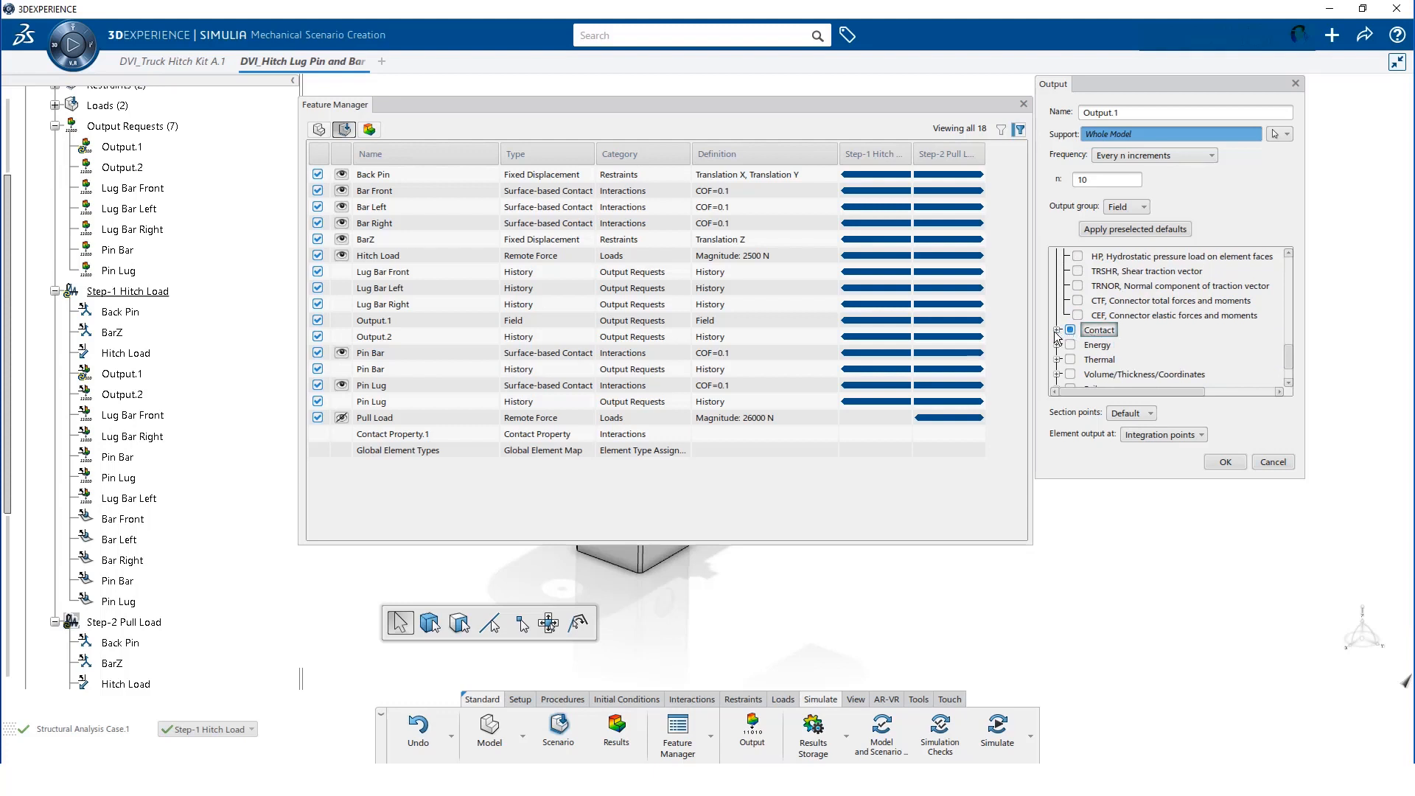
scroll(1154, 334, down, 1)
scroll(1155, 334, down, 2)
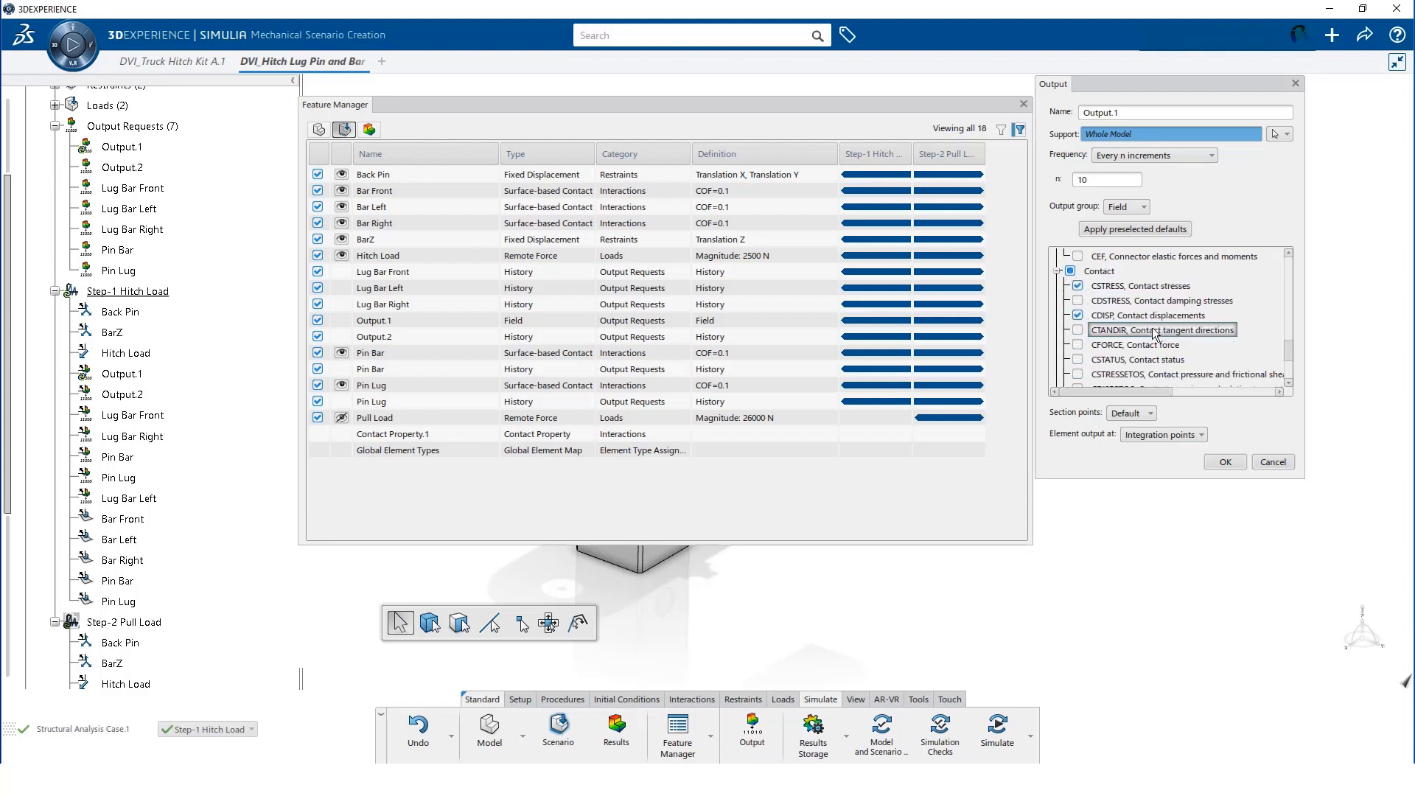
click(1079, 360)
scroll(1191, 325, down, 1)
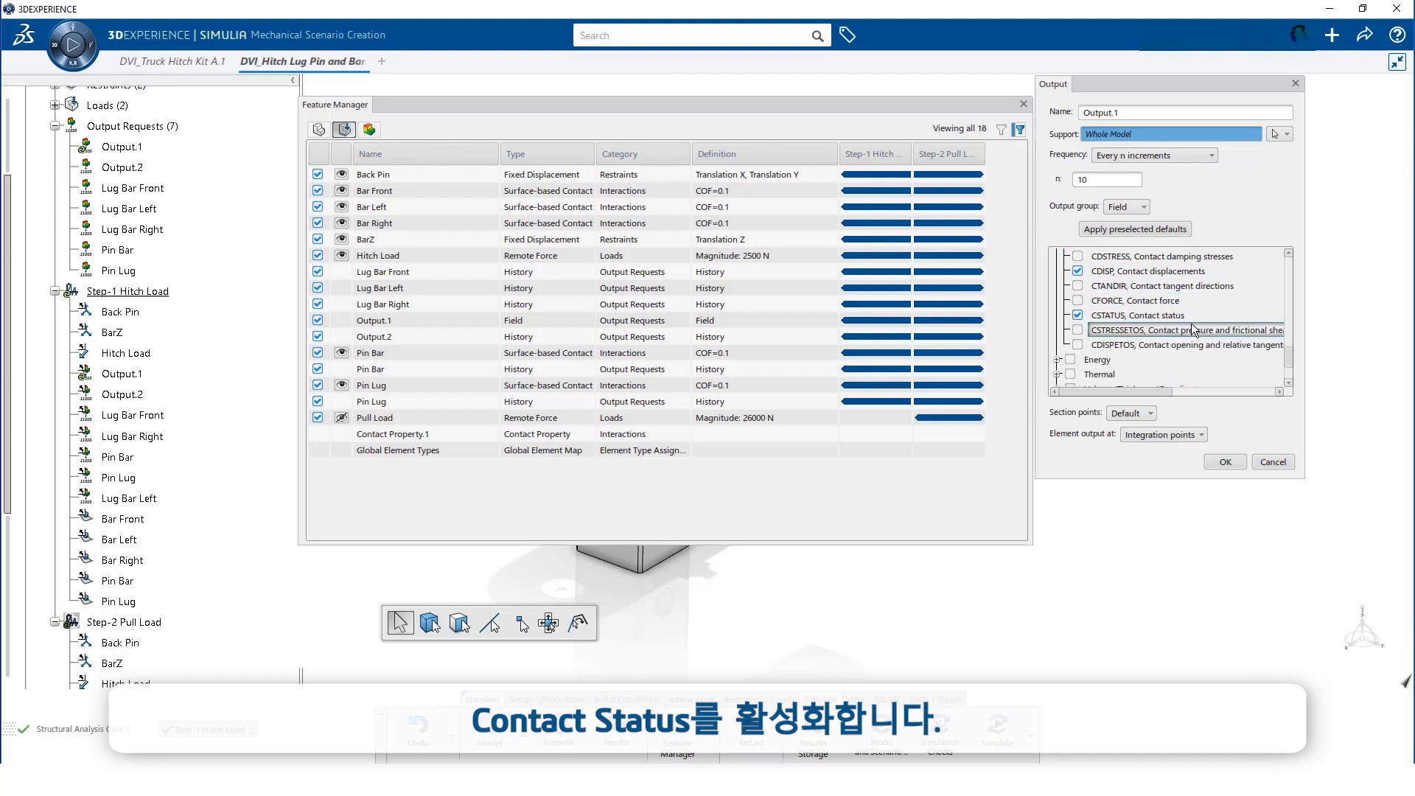
click(1226, 462)
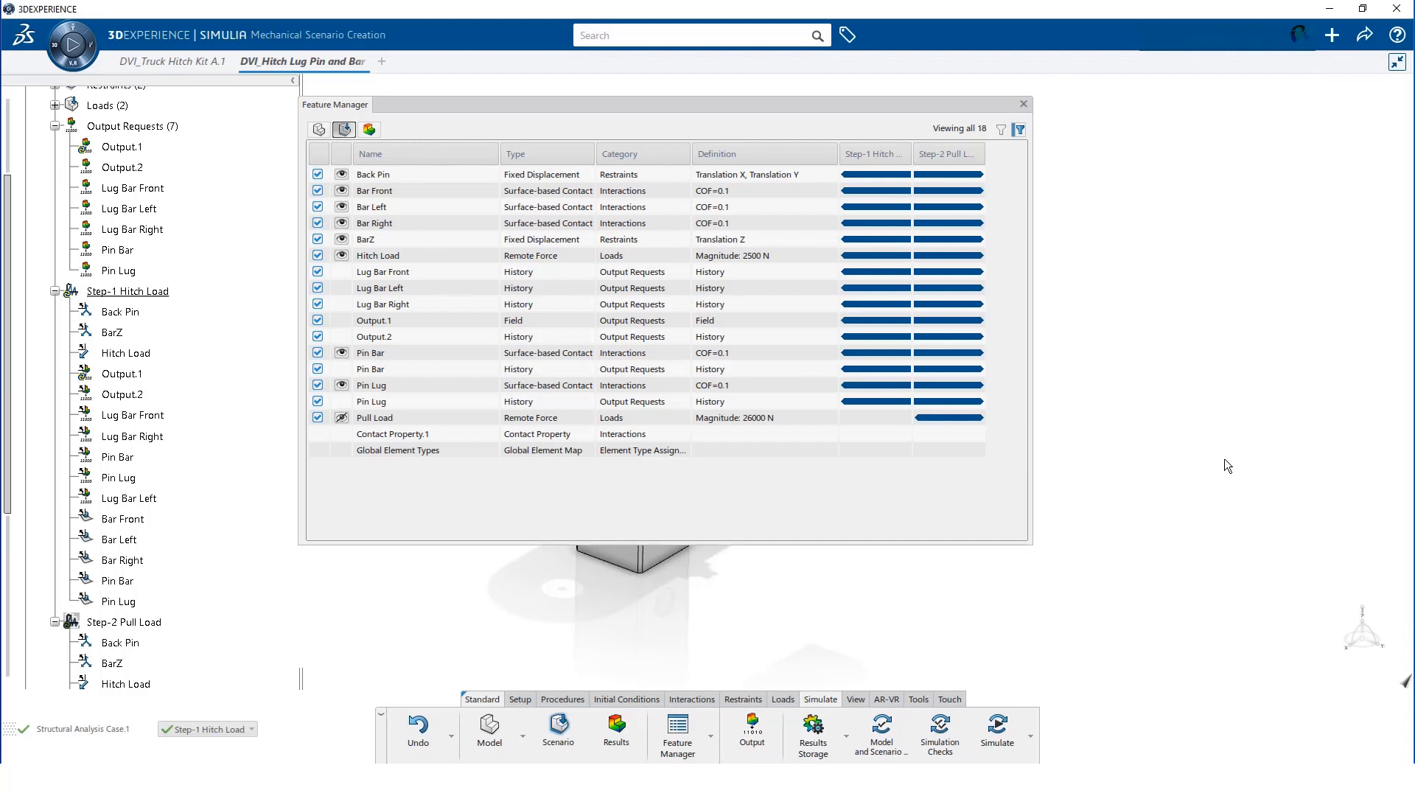
Rerun the model and scenario checks, then save the hitch scenario
click(1023, 104)
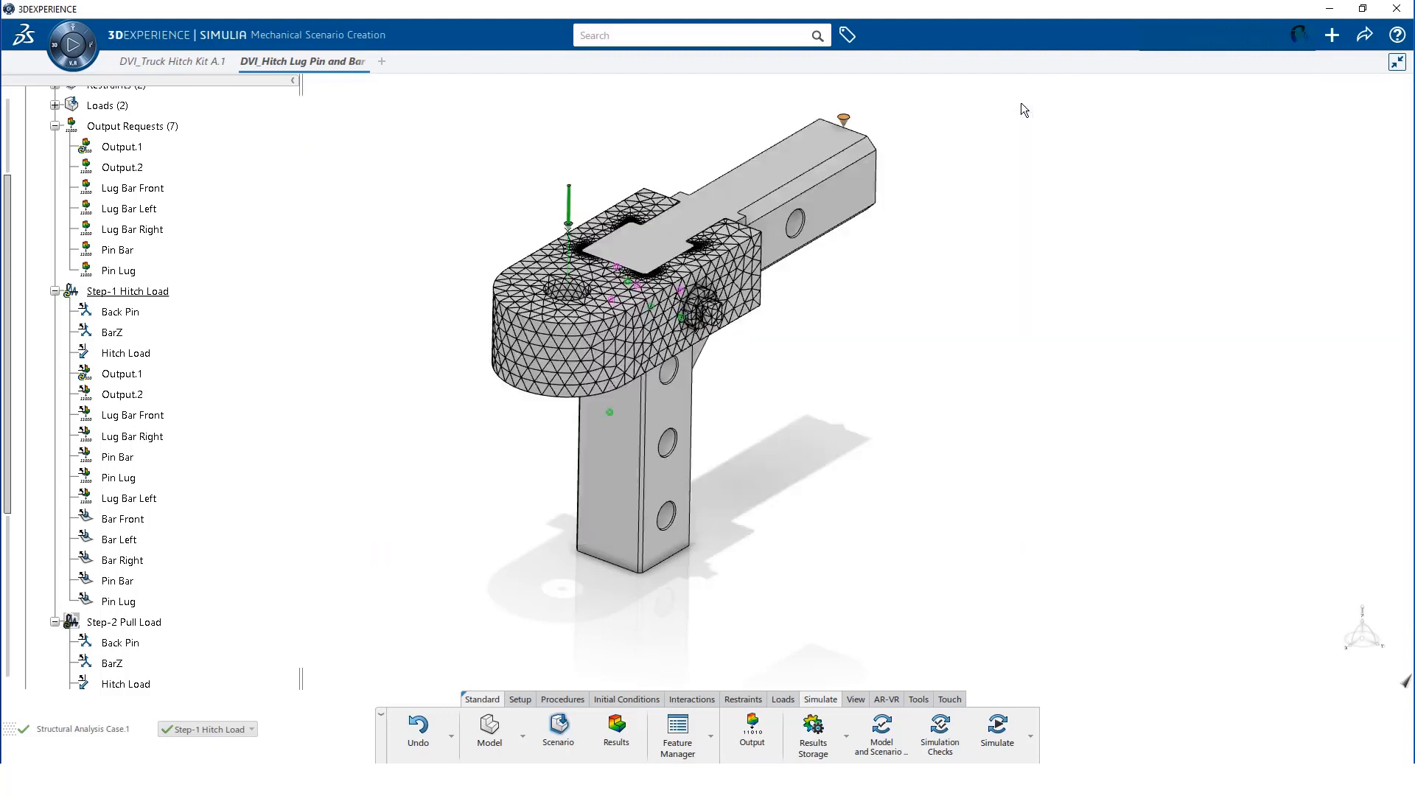
click(883, 734)
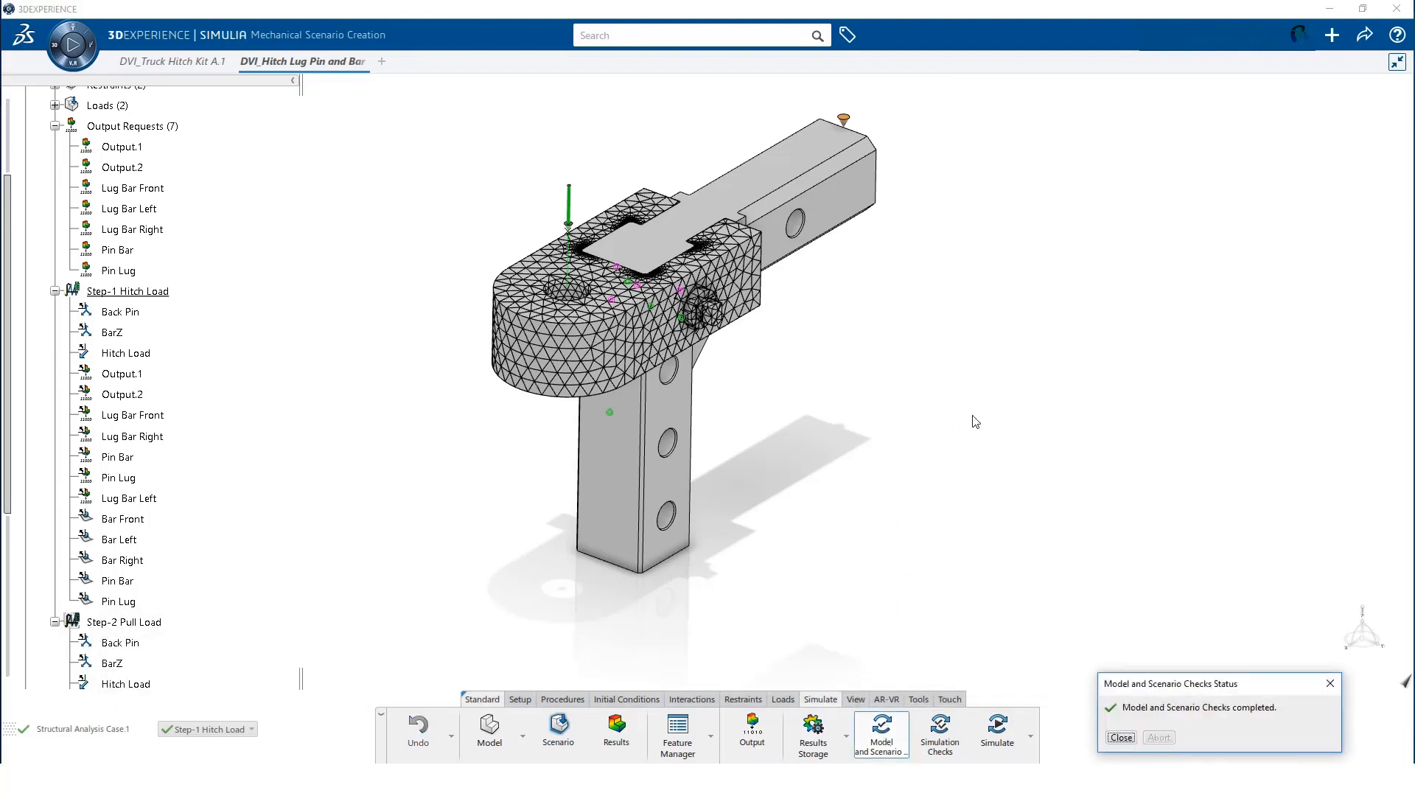
click(1121, 737)
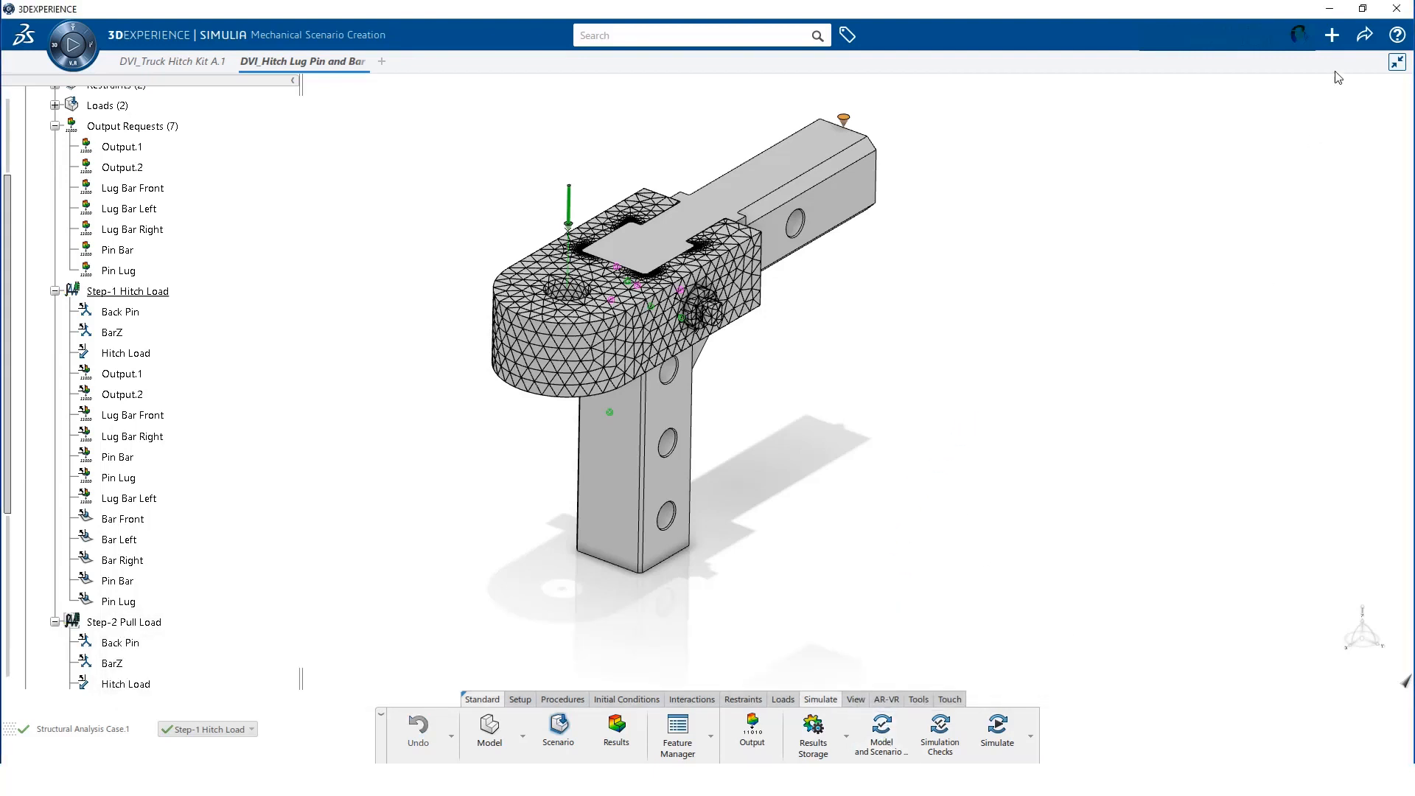
click(1365, 35)
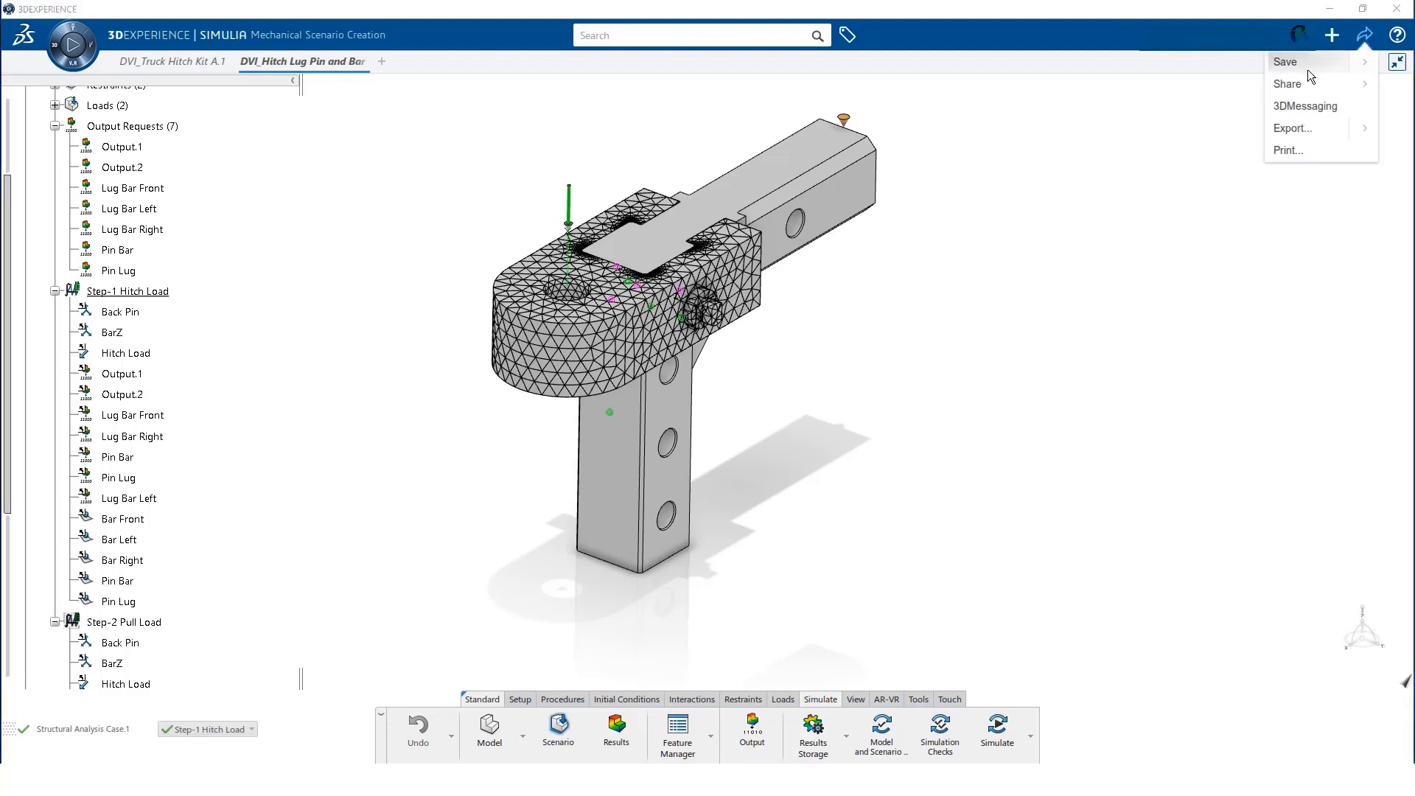
click(1308, 69)
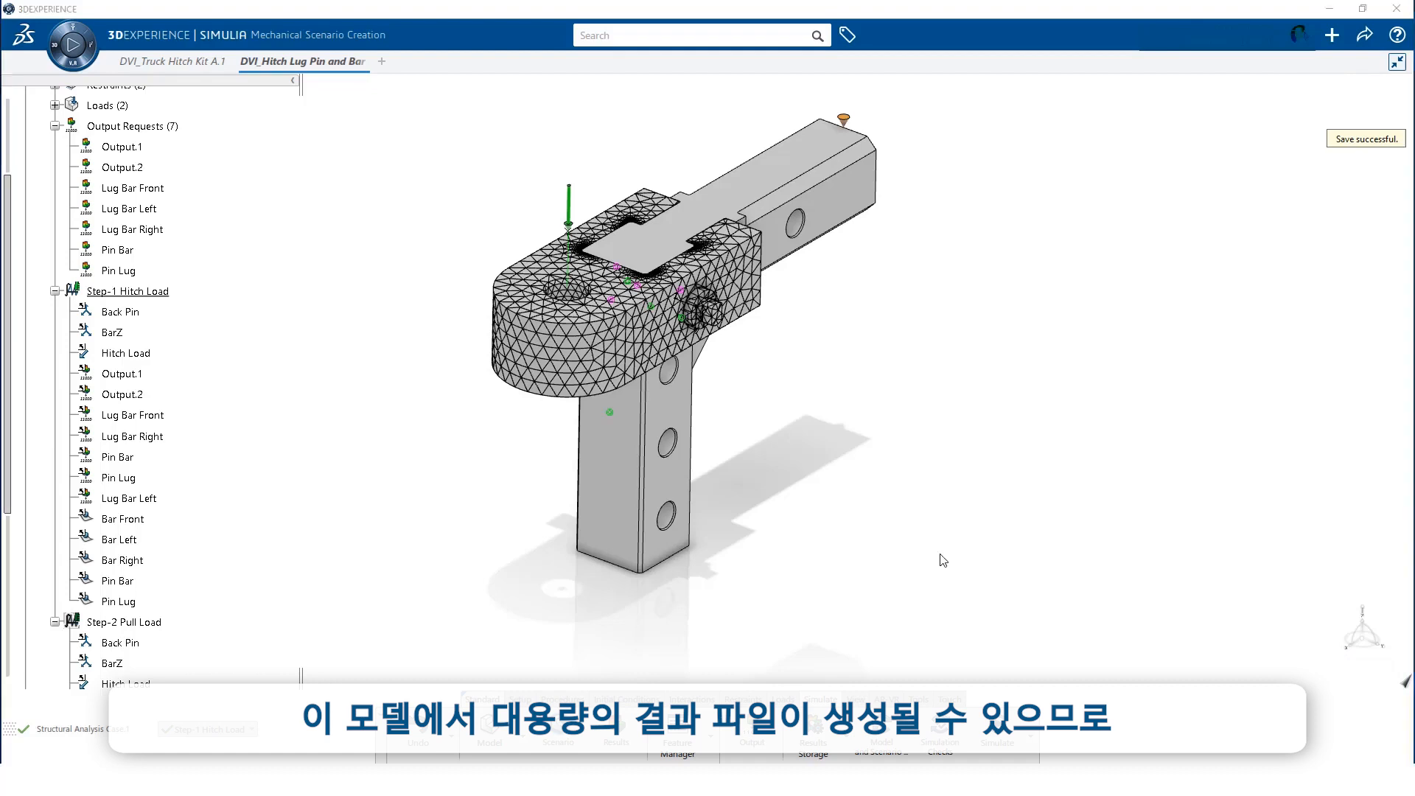
Set Results Storage to Local instead of the server
click(827, 745)
click(650, 227)
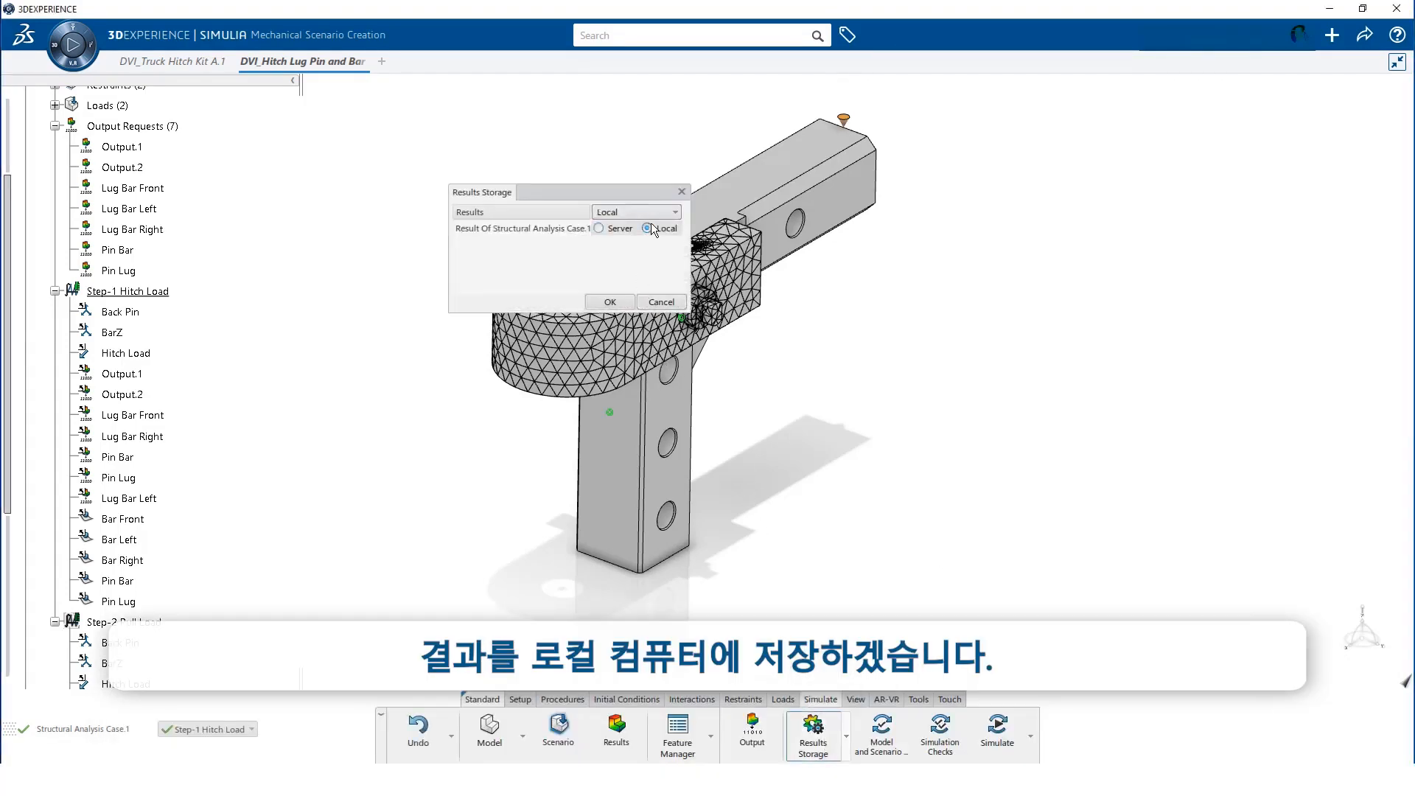
click(611, 303)
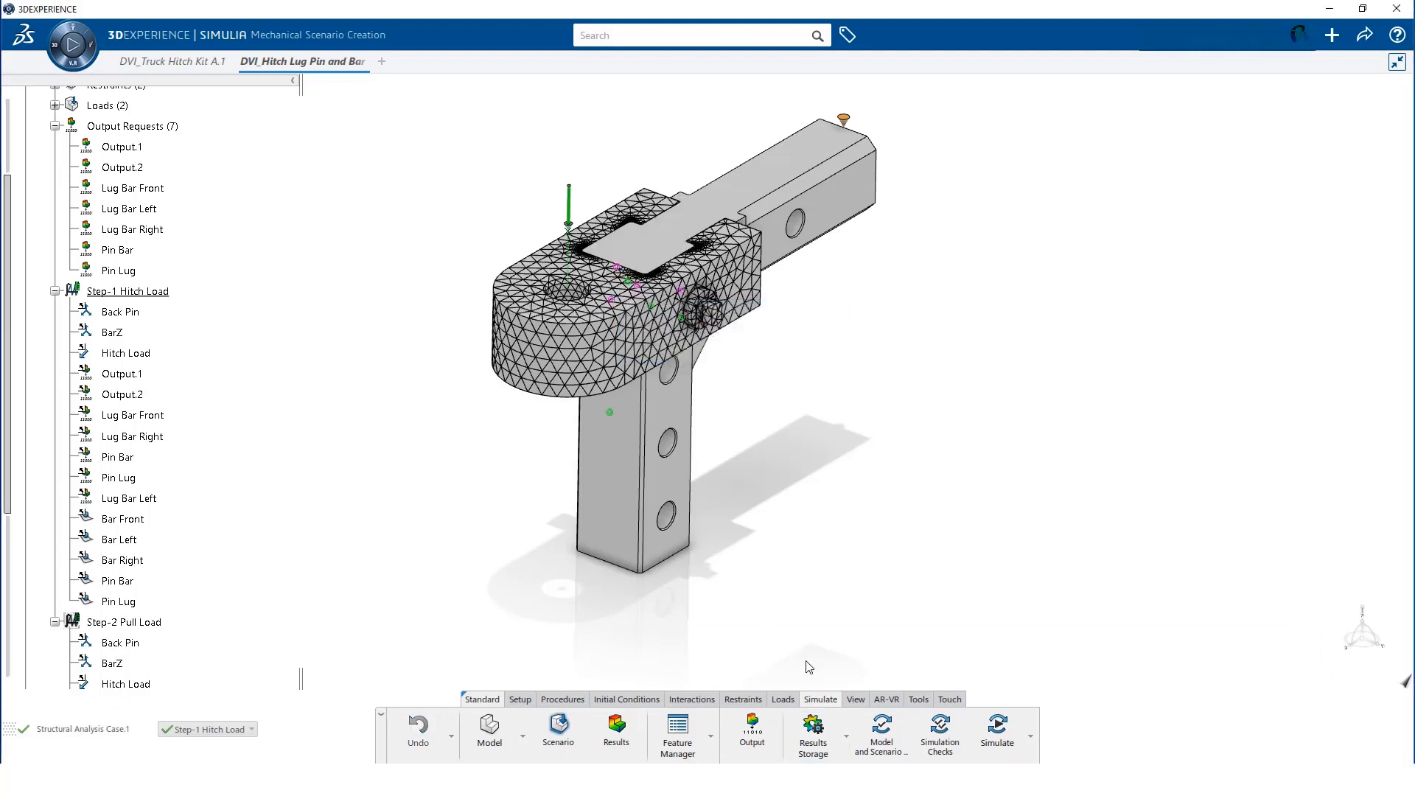
Run simulation checks with Millimeter length units on 4 cores, reviewing the five warnings
click(936, 732)
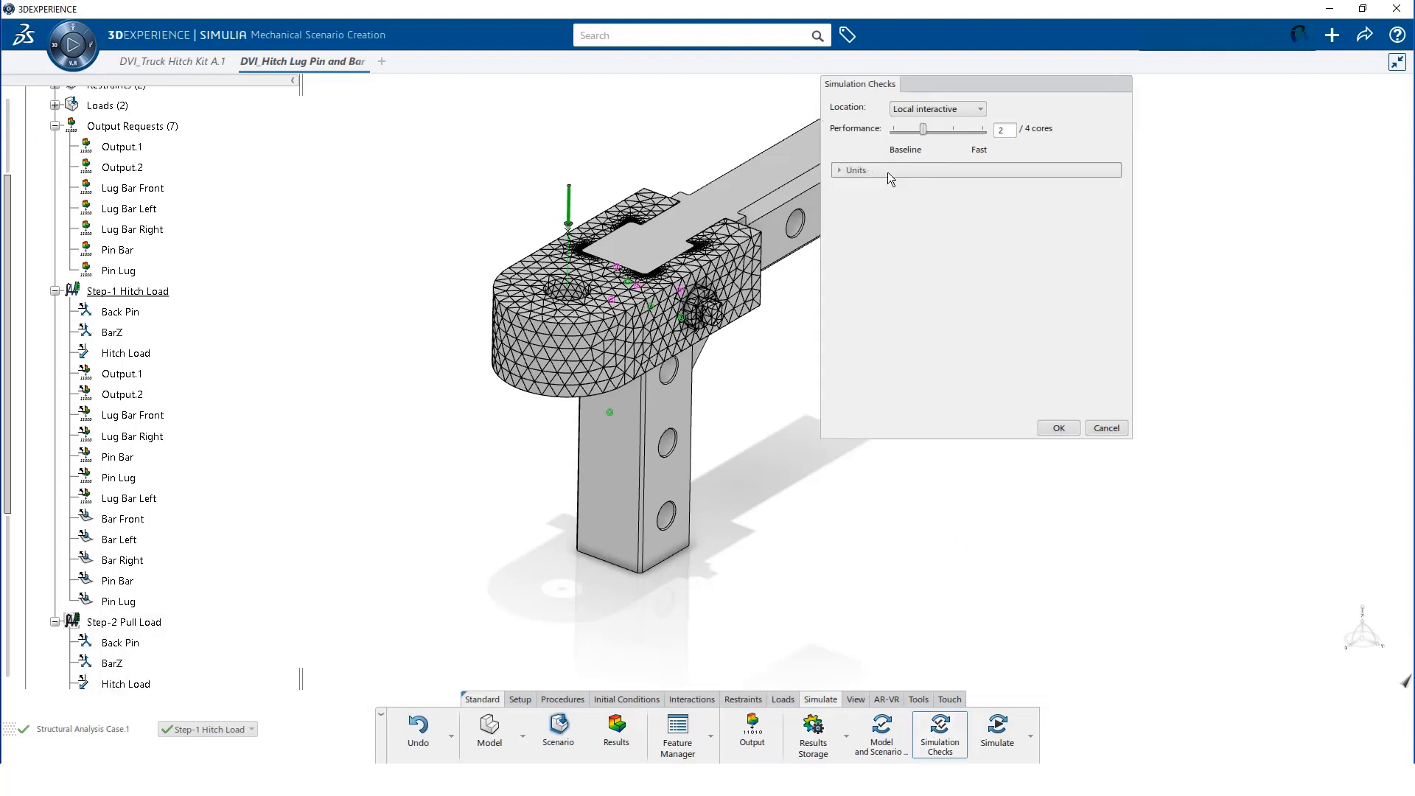
click(888, 172)
click(940, 190)
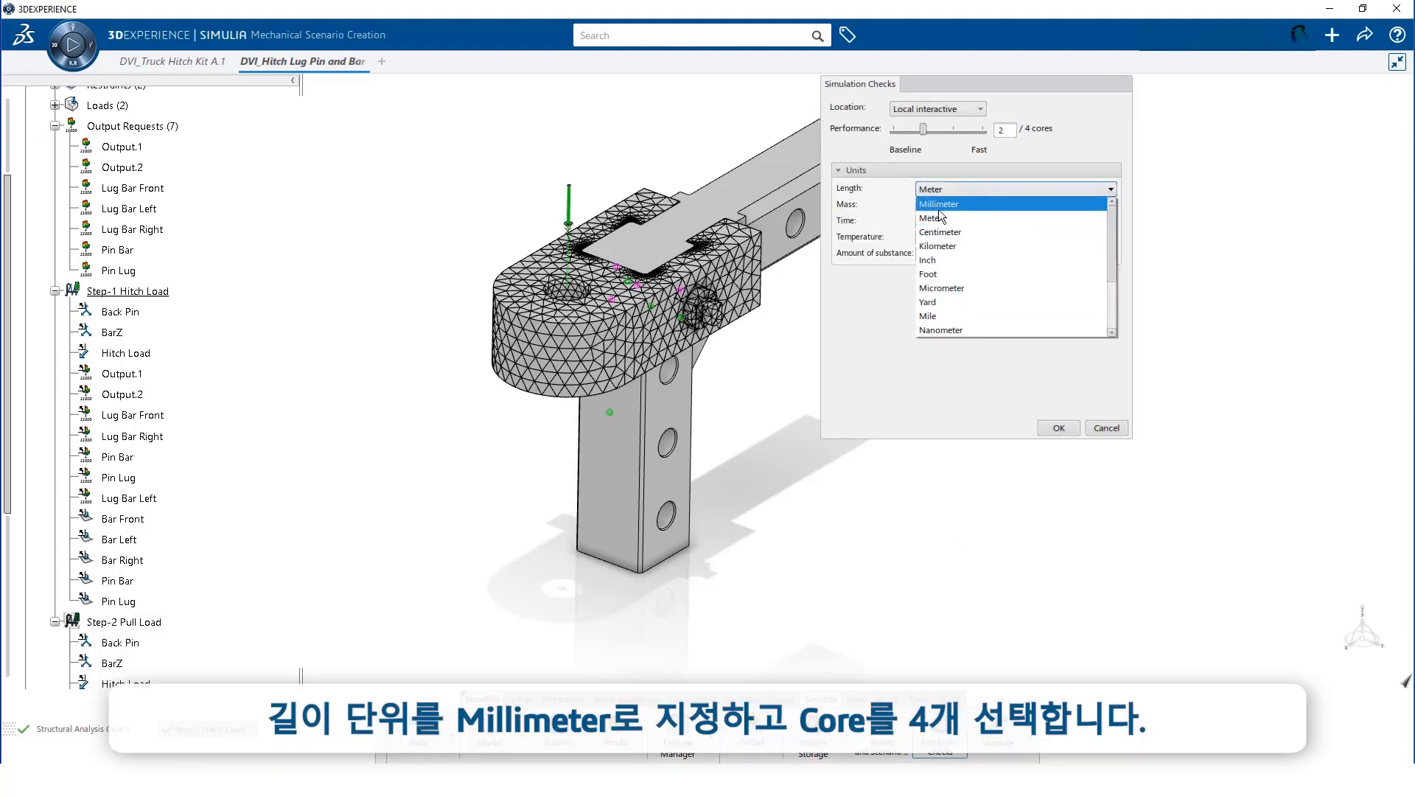
click(940, 205)
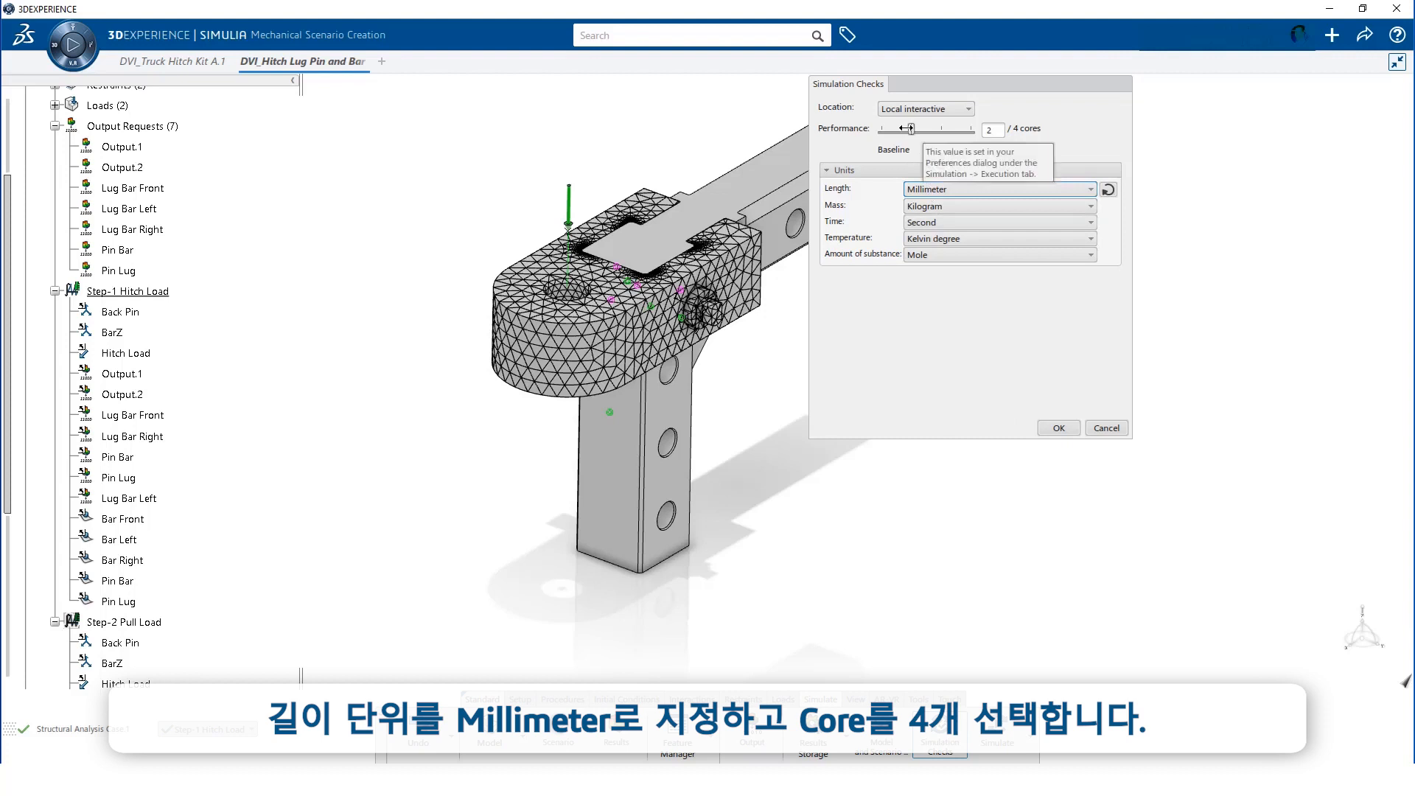
drag(911, 129, 981, 130)
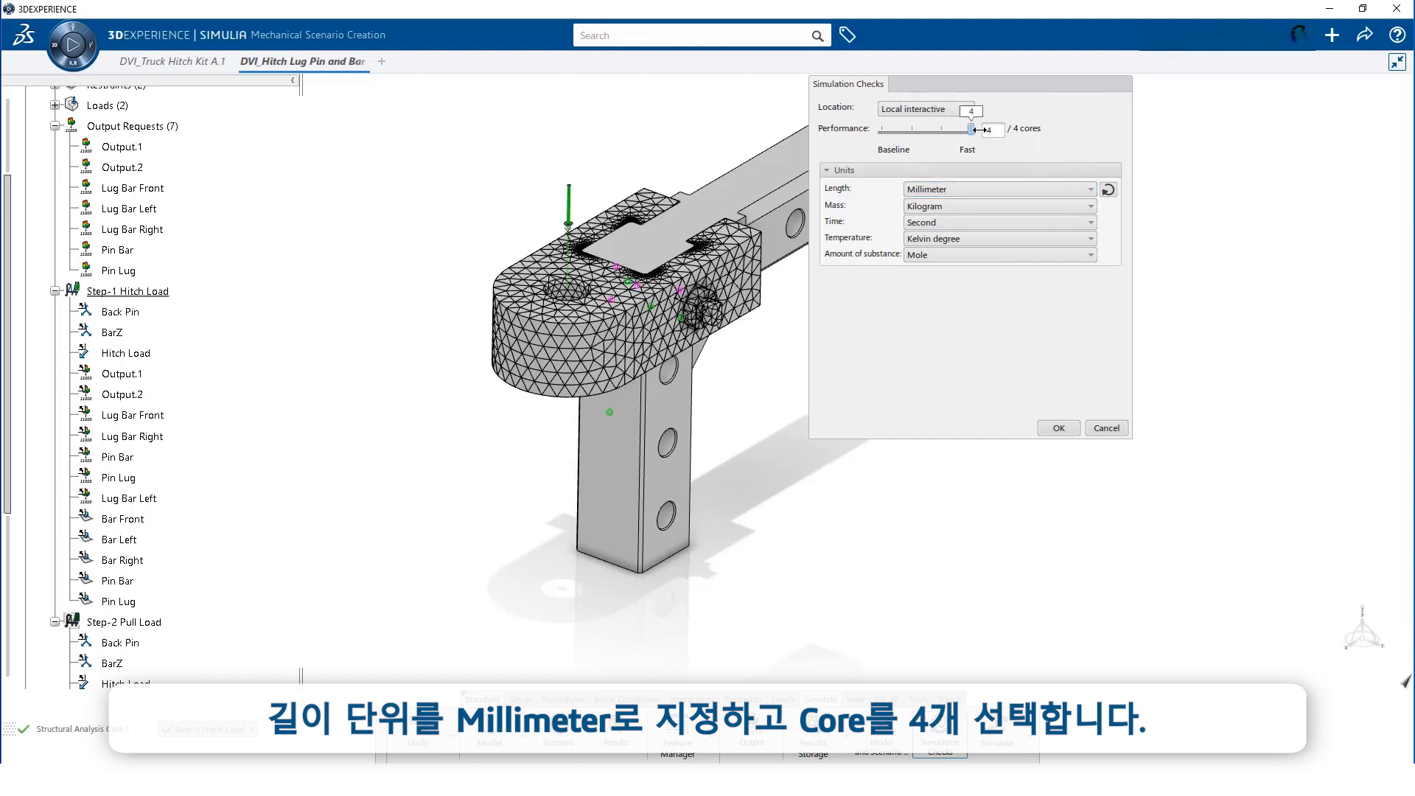
click(1056, 426)
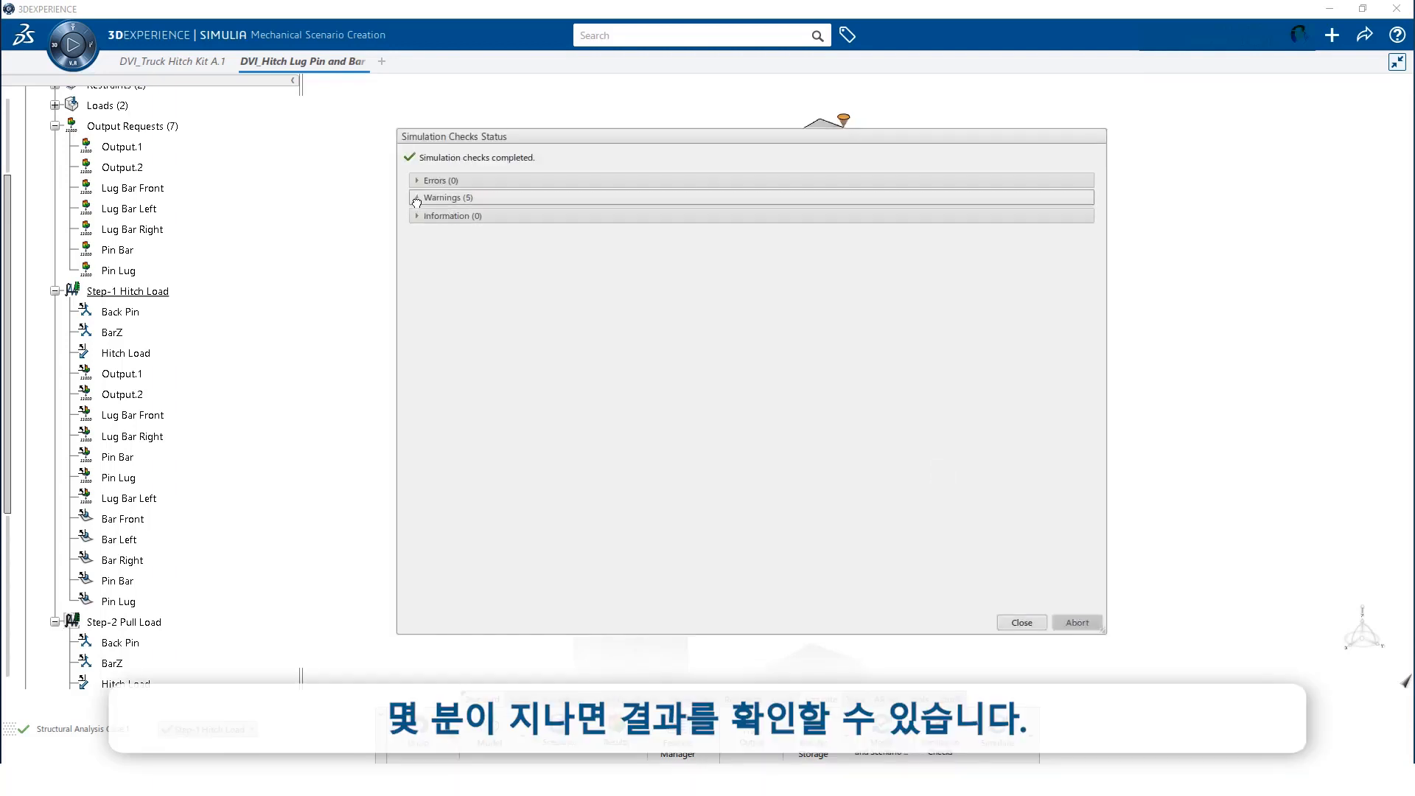
click(416, 198)
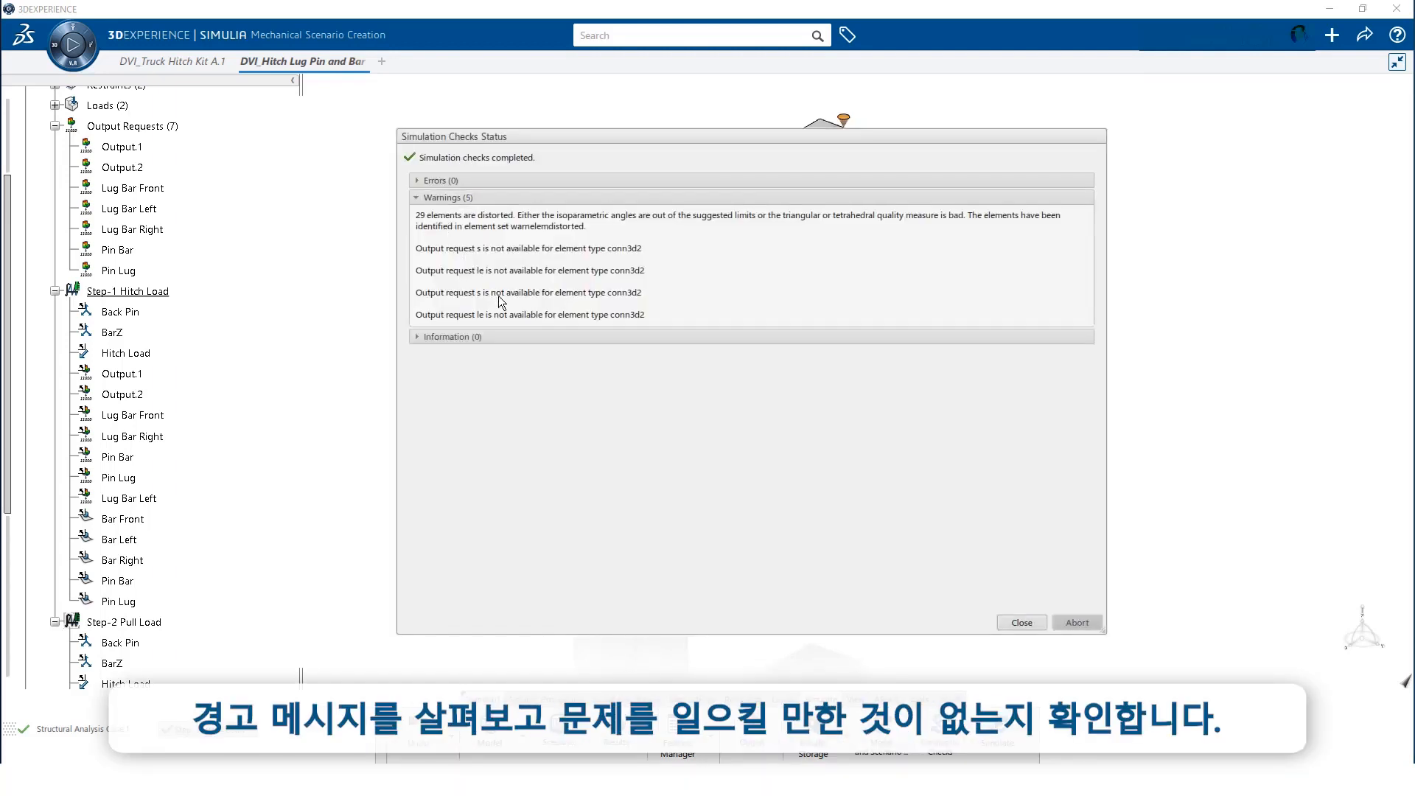
click(1023, 622)
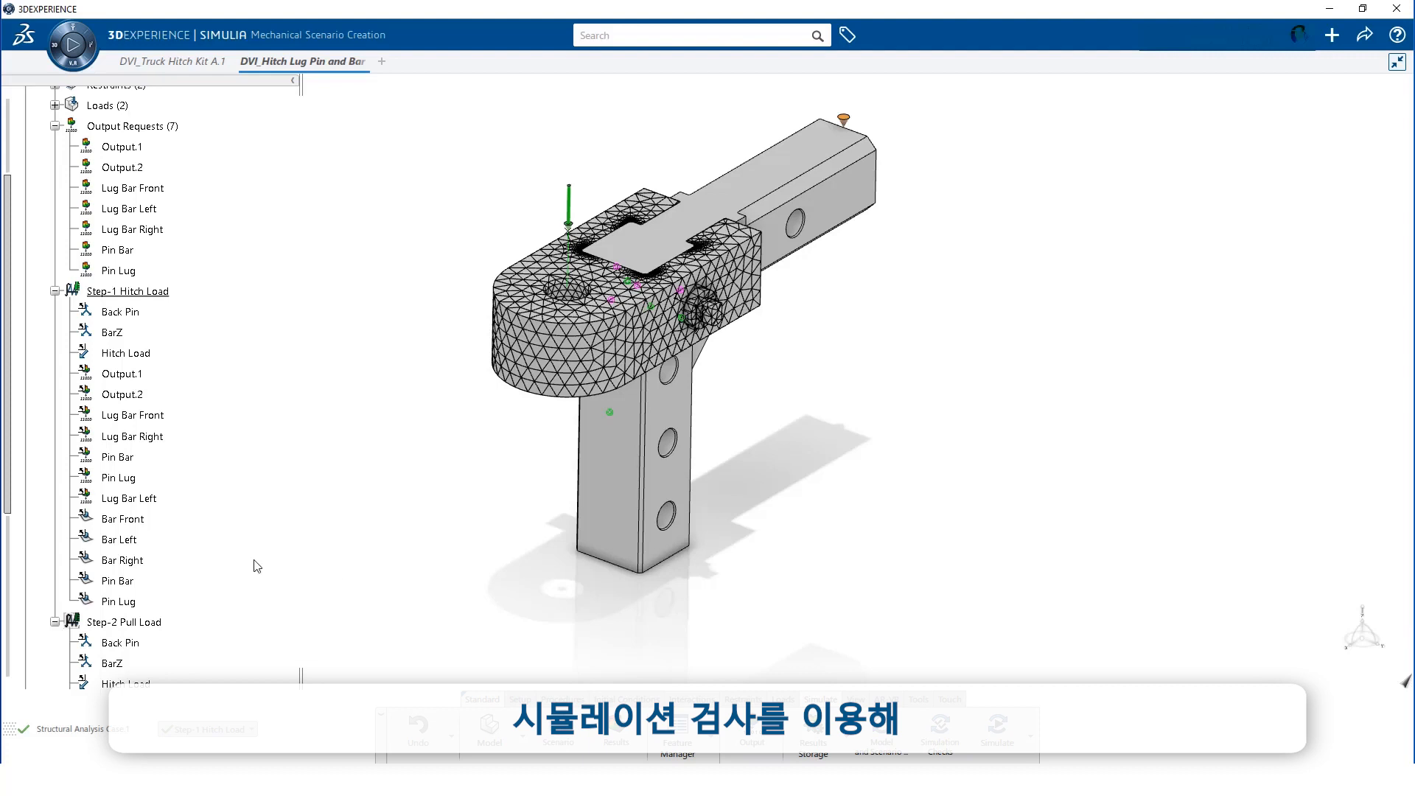
drag(9, 360, 4, 596)
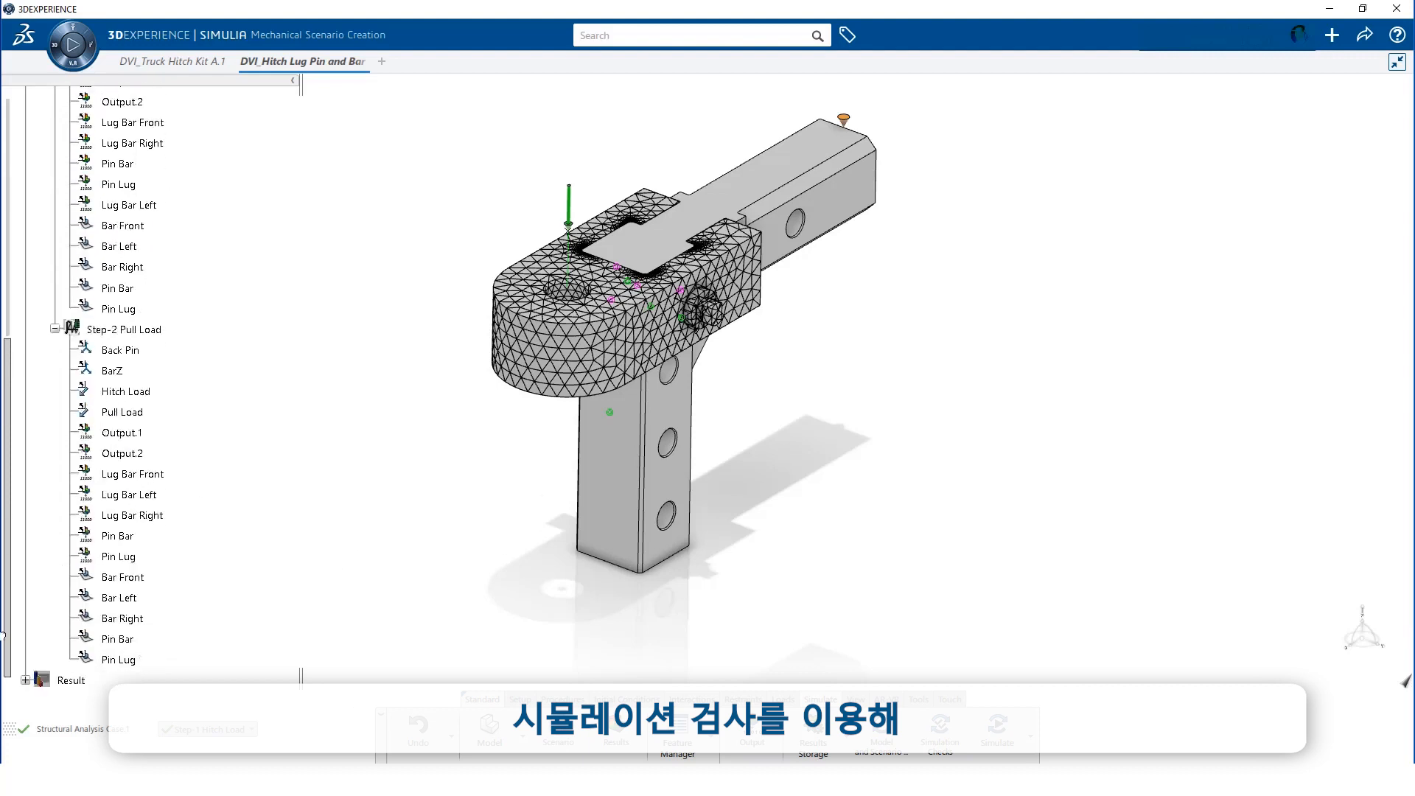
Add a Contact Opening template contour plot under Field Plots of Result Of Structural Analysis Case.1
click(25, 680)
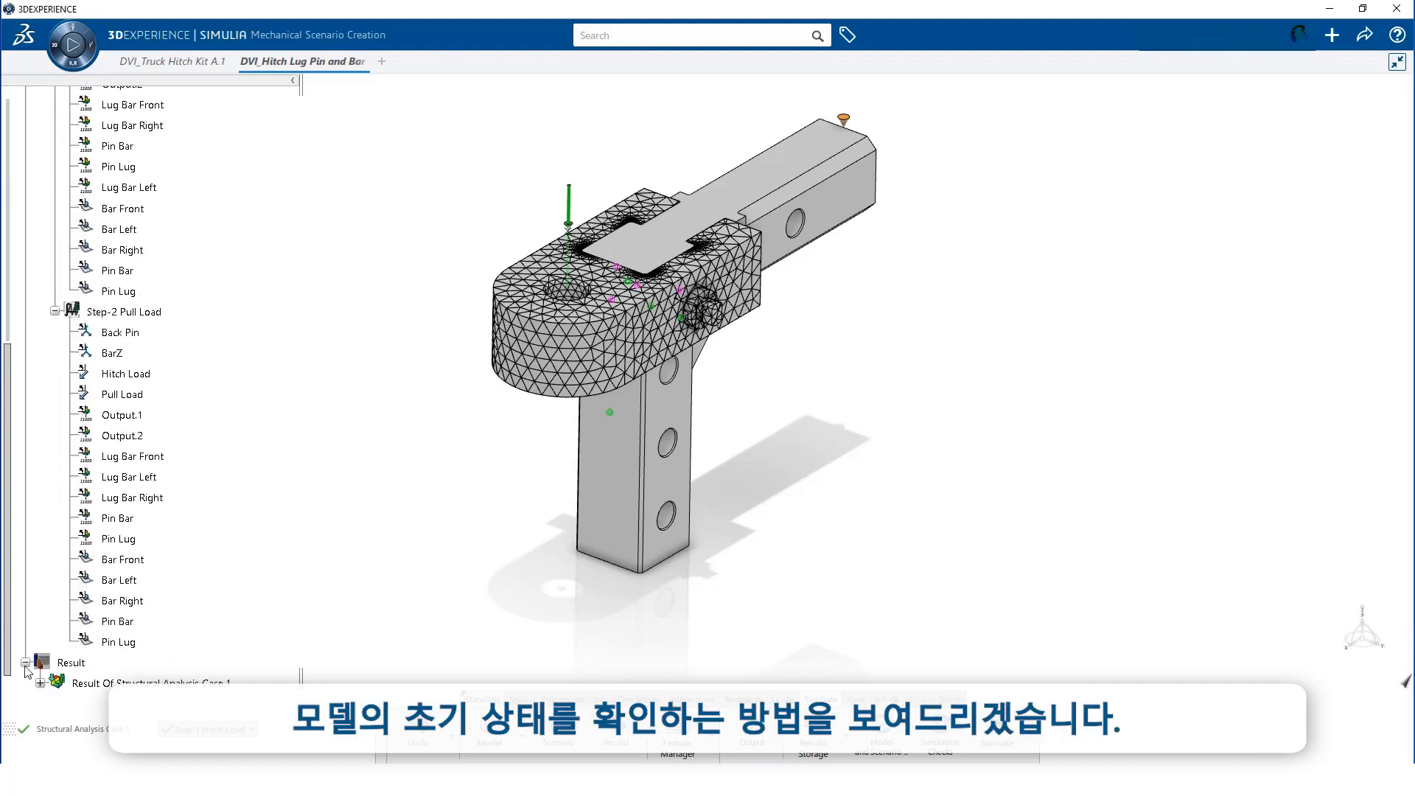
scroll(30, 664, down, 4)
click(40, 476)
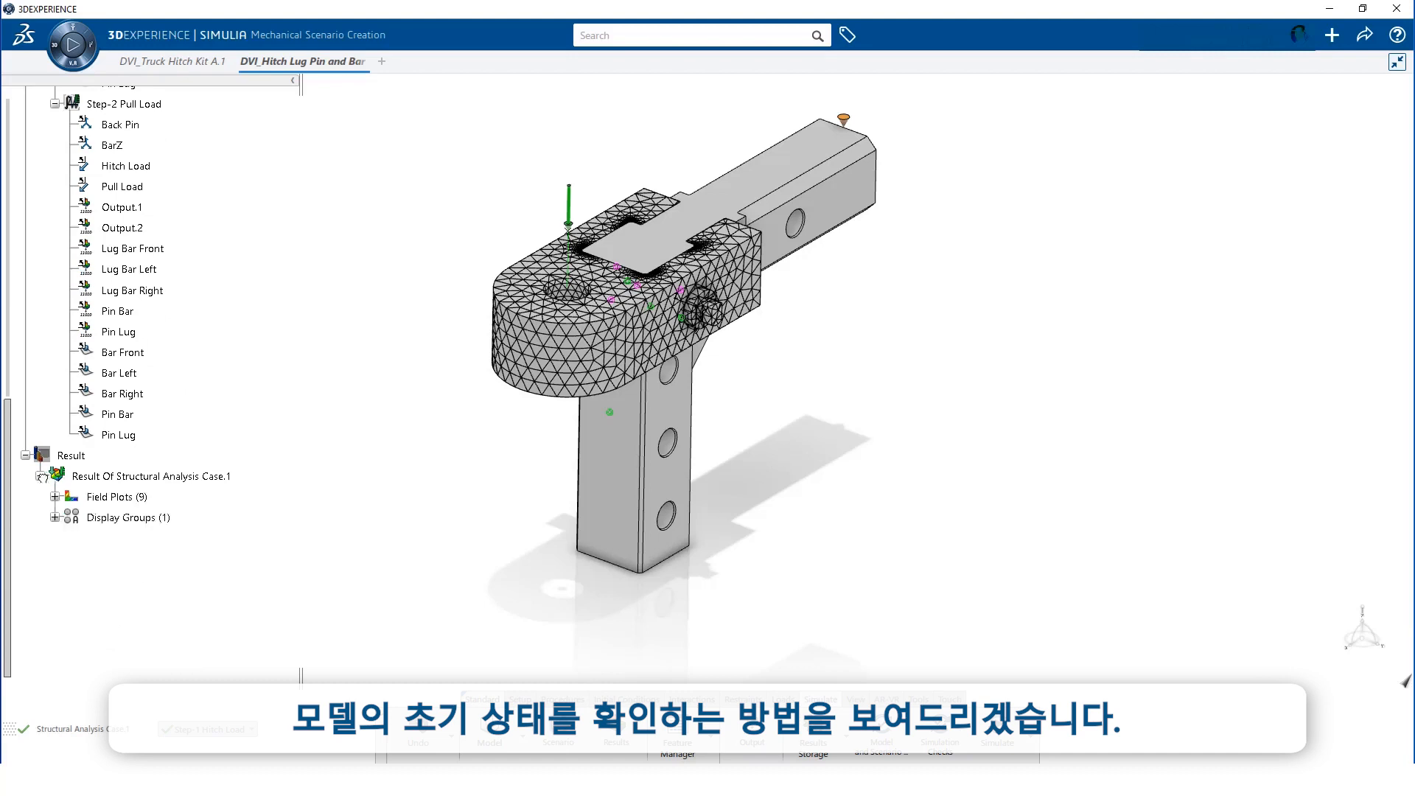
click(55, 497)
click(112, 476)
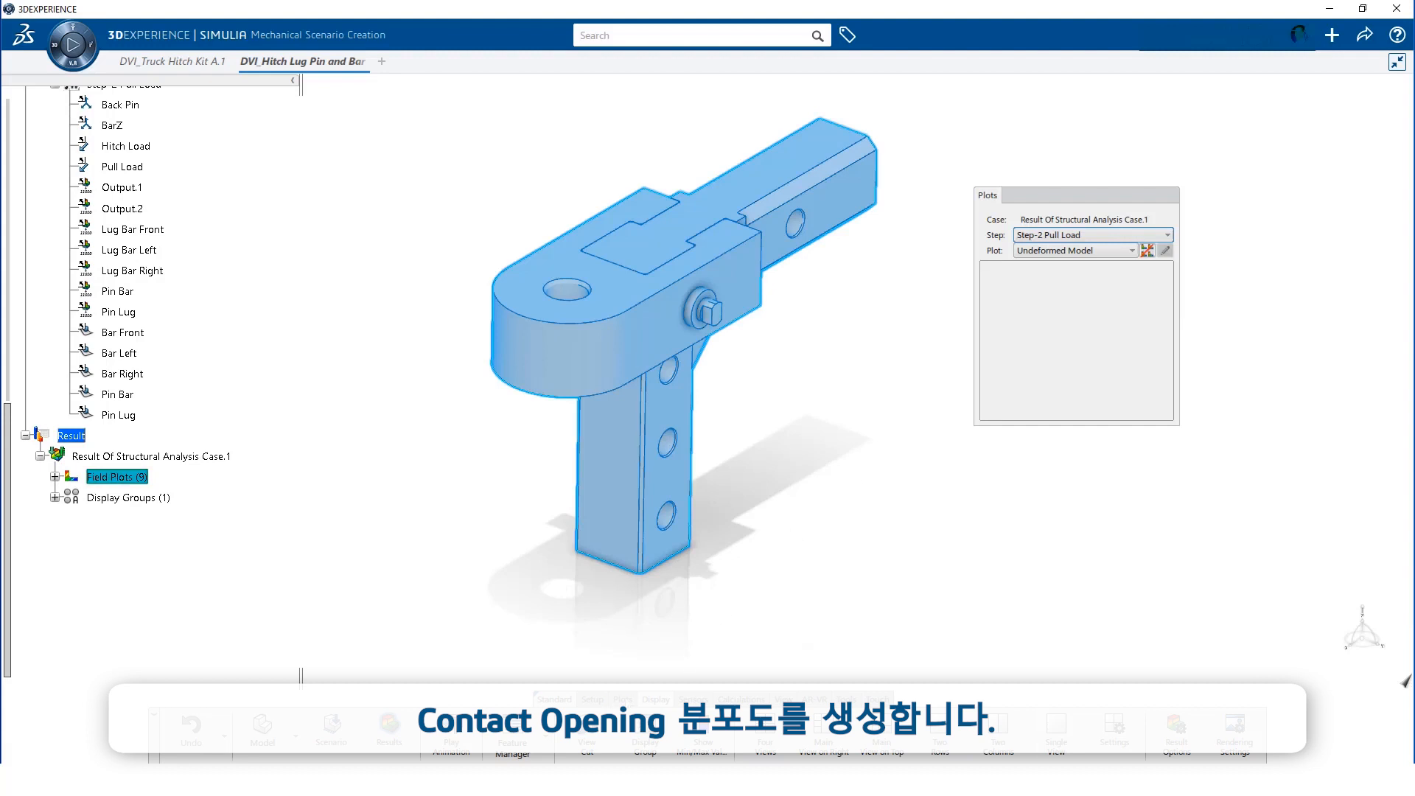
click(617, 732)
click(307, 229)
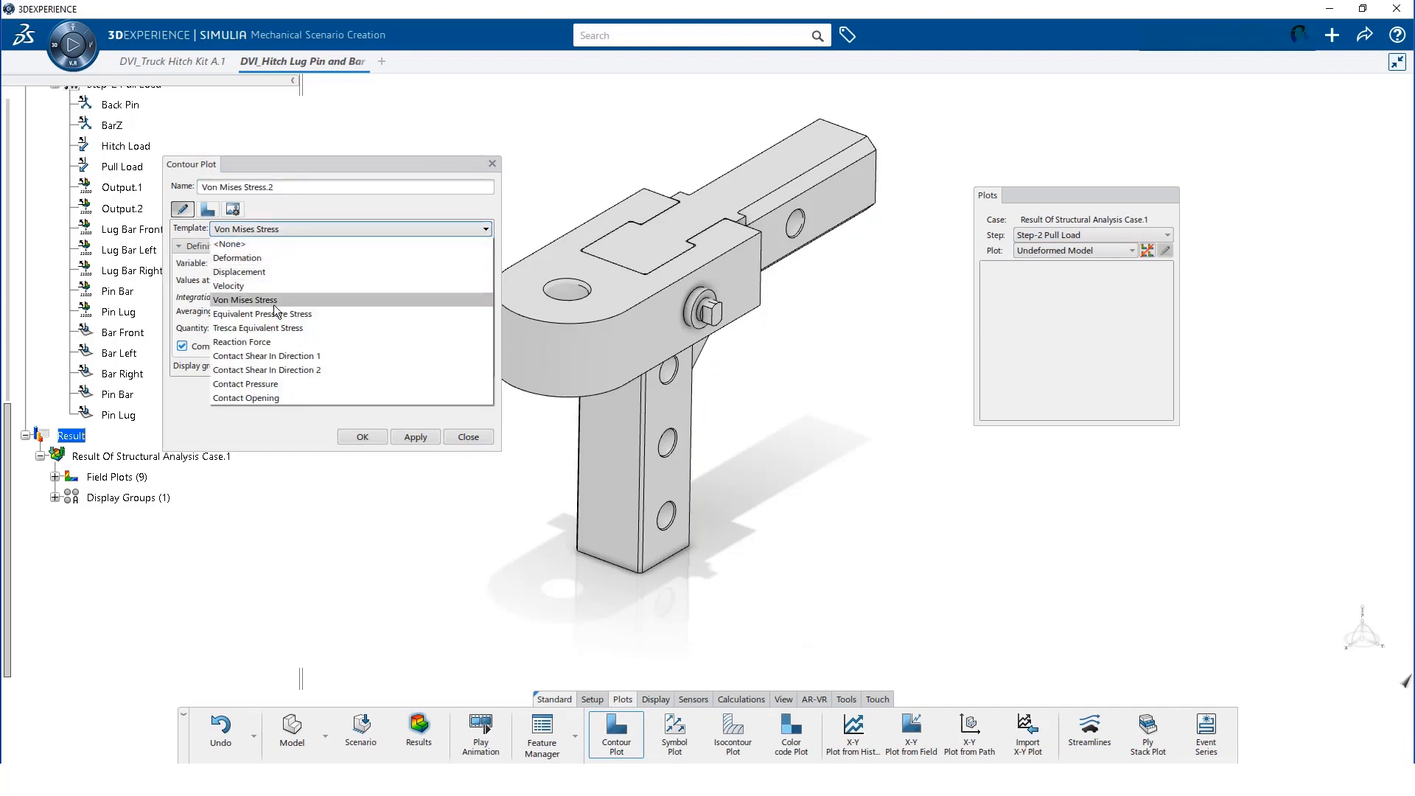
click(267, 399)
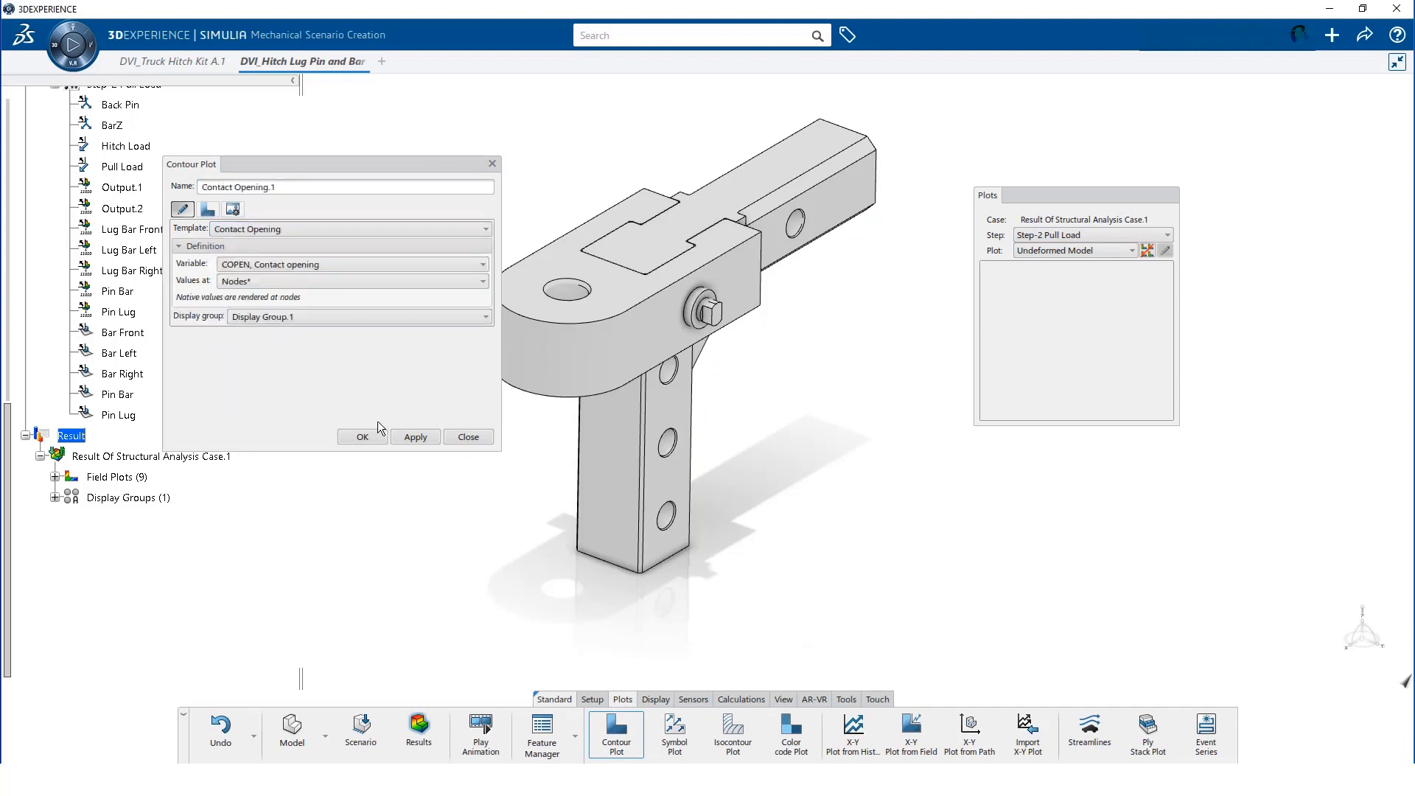
click(362, 437)
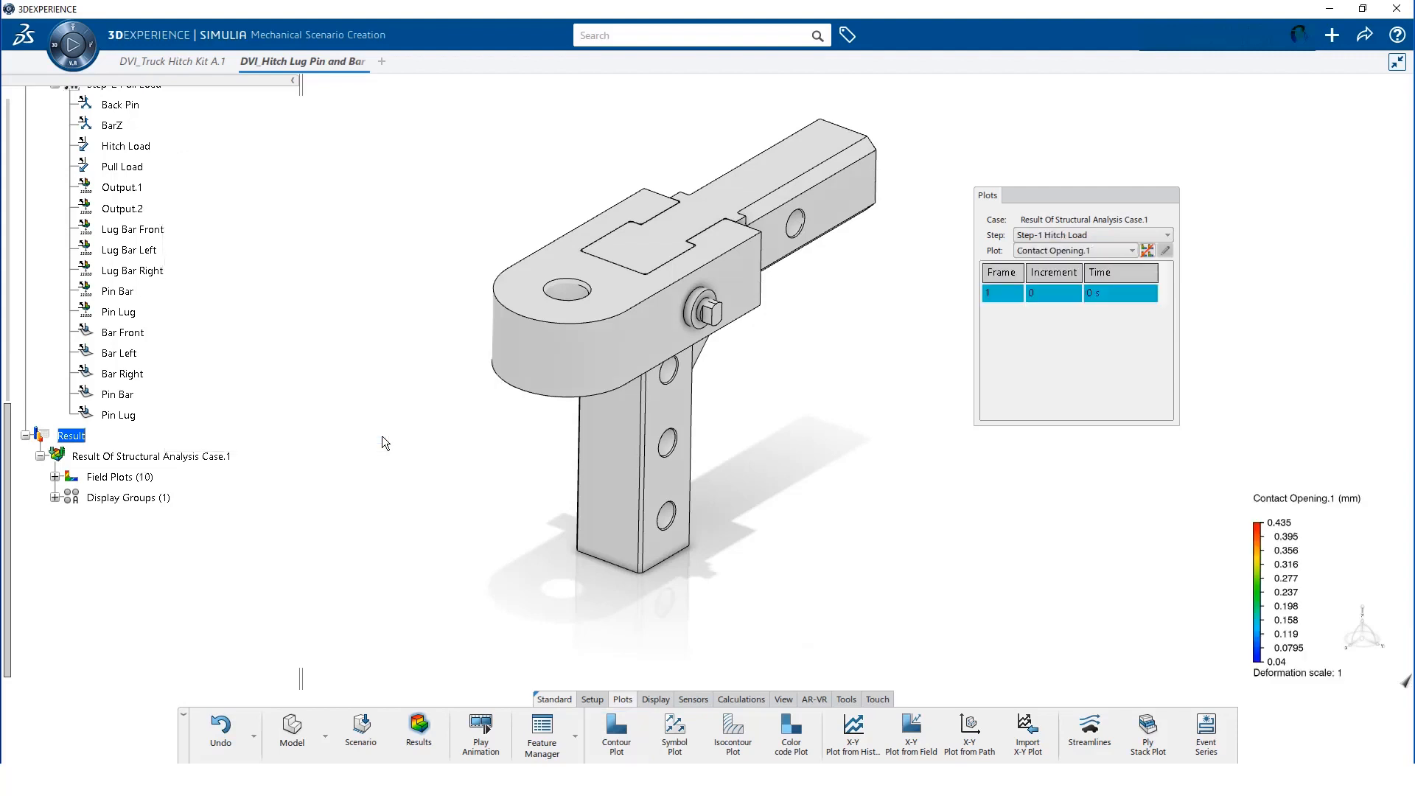
click(652, 699)
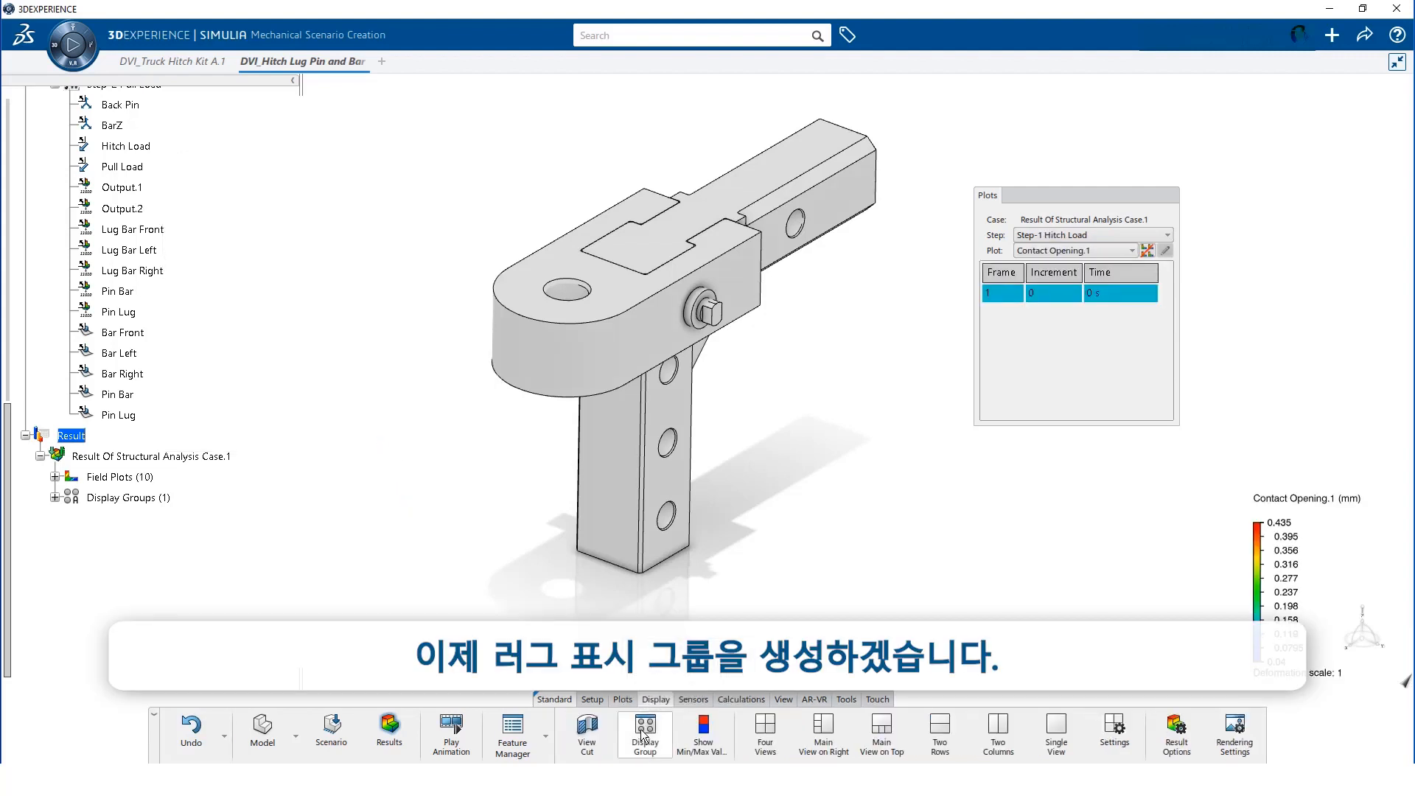
Restrict the display group to DVI_Slotted Lug, then return to the Scenario setup
click(645, 733)
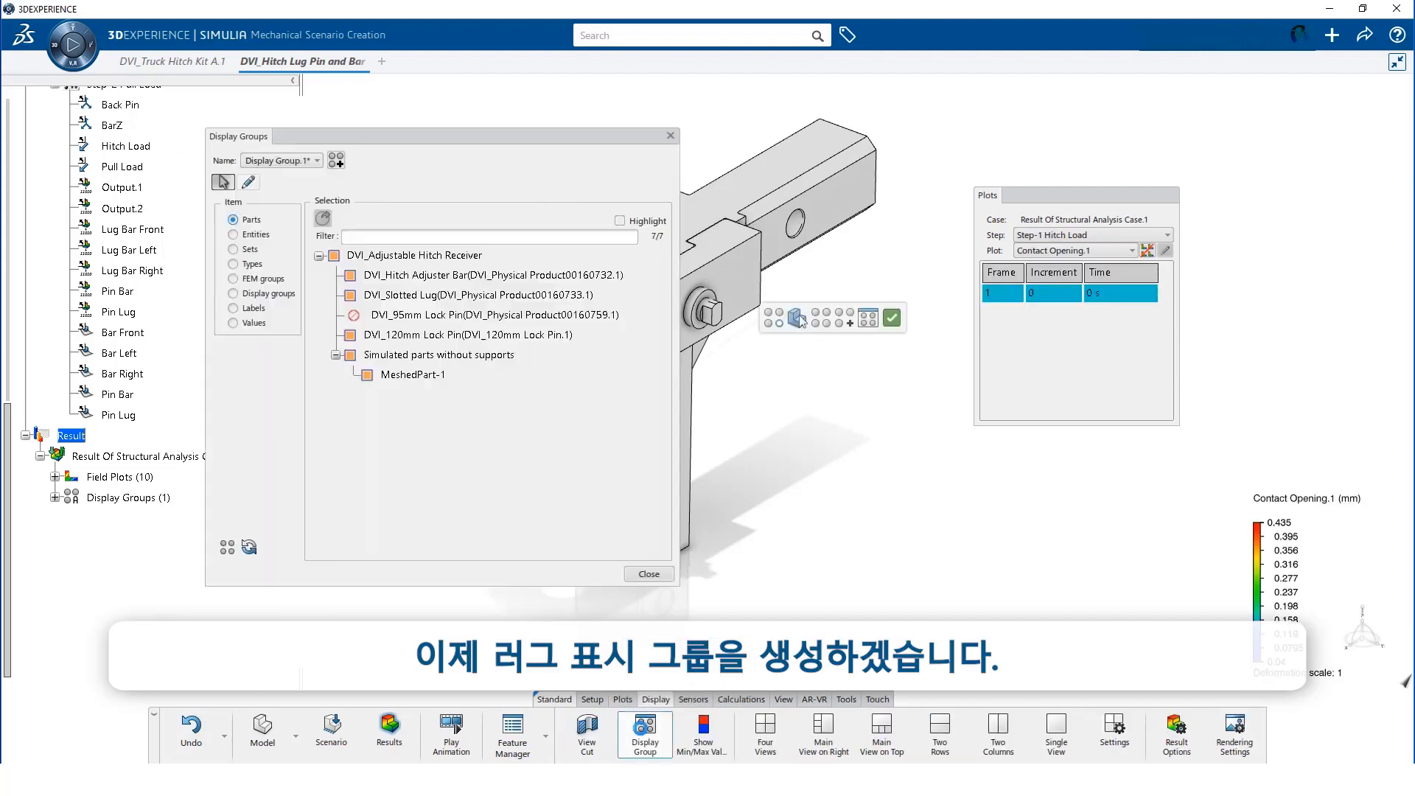
click(348, 357)
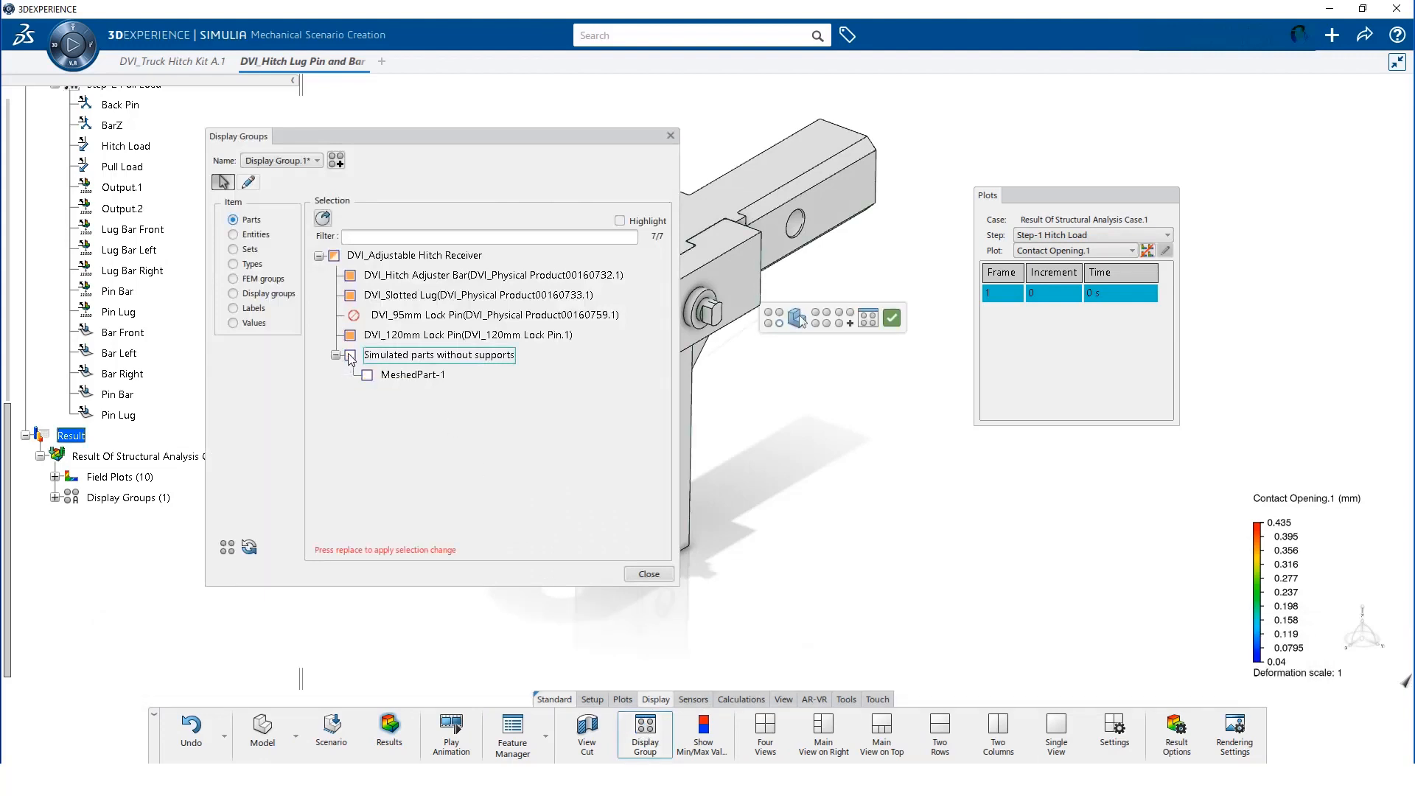
click(350, 335)
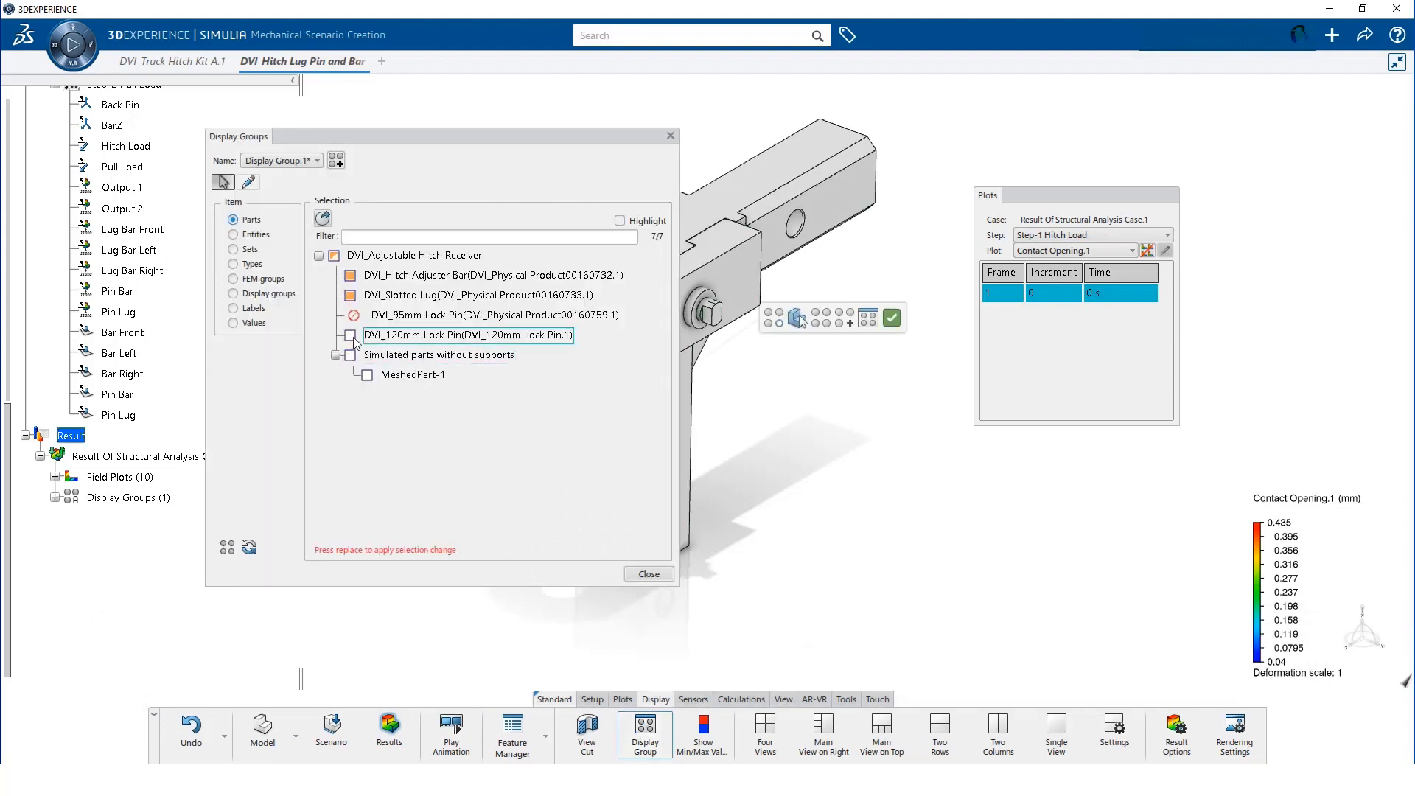
click(350, 275)
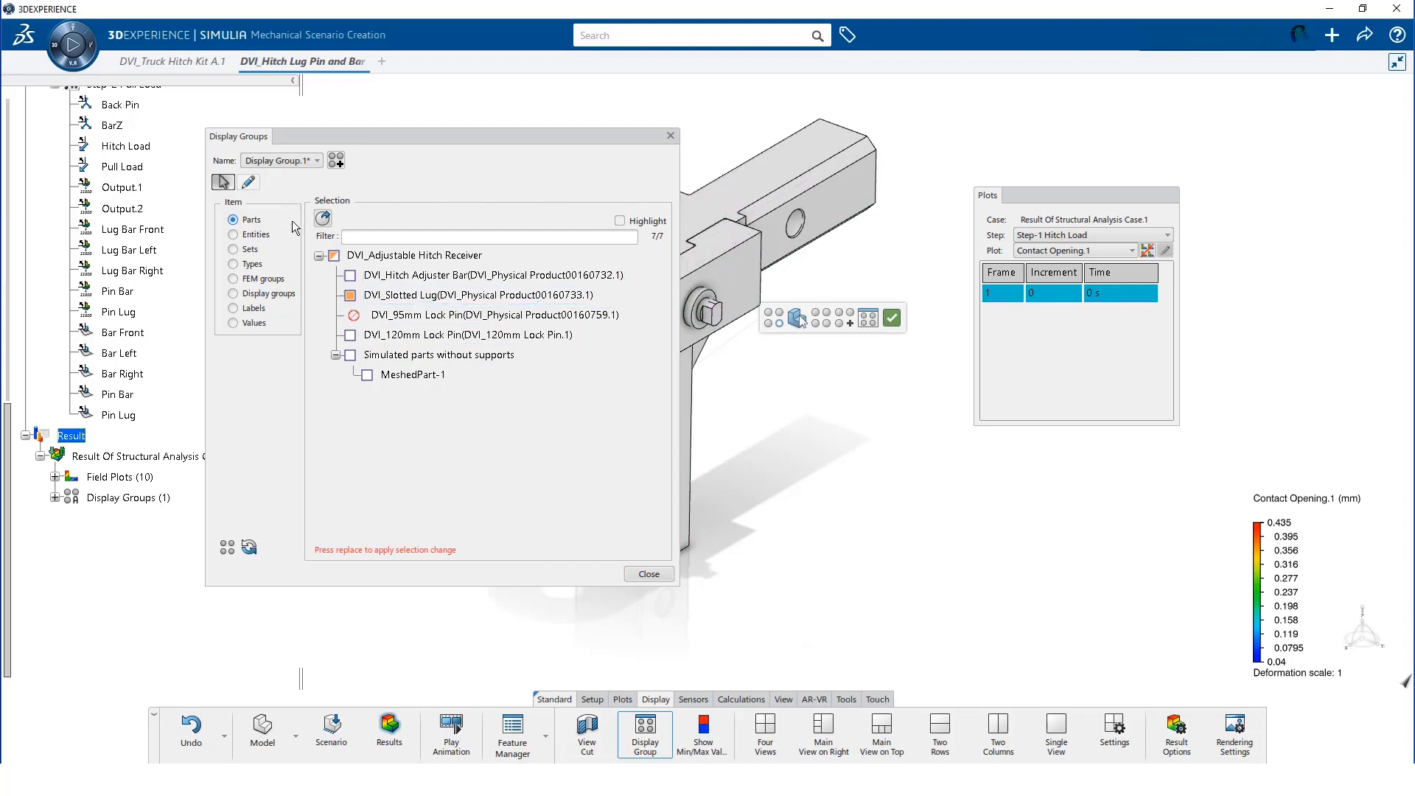
click(324, 217)
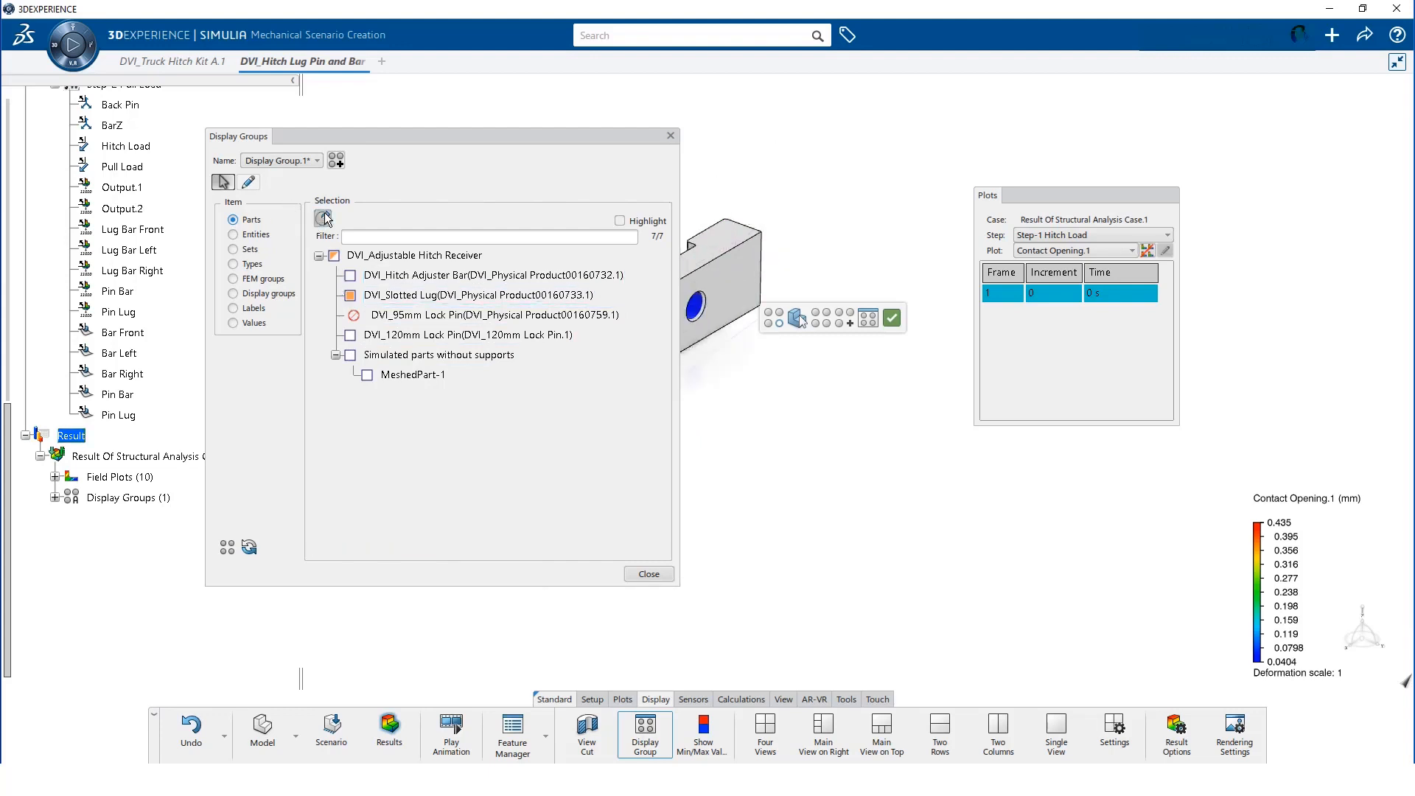
click(635, 574)
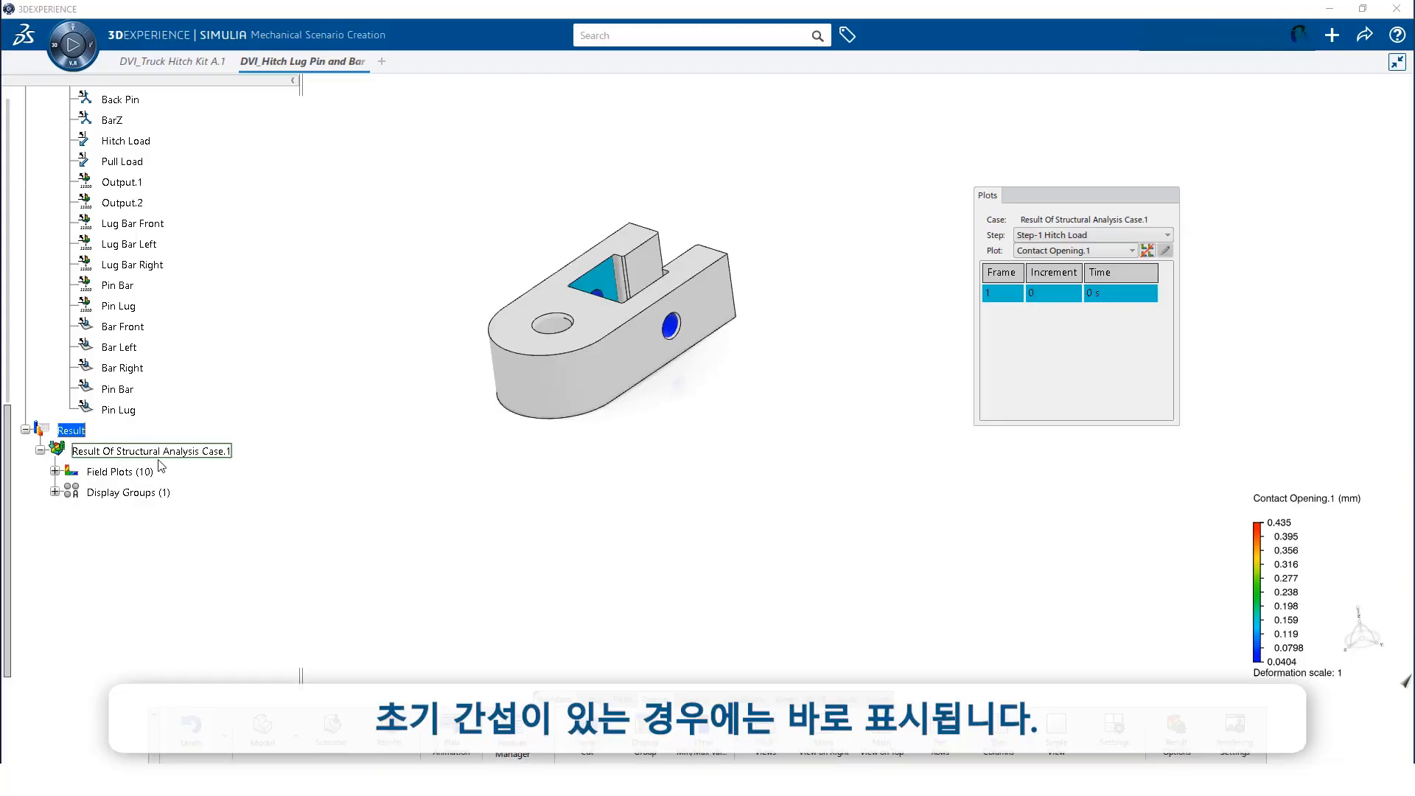
drag(9, 479, 45, 157)
click(75, 161)
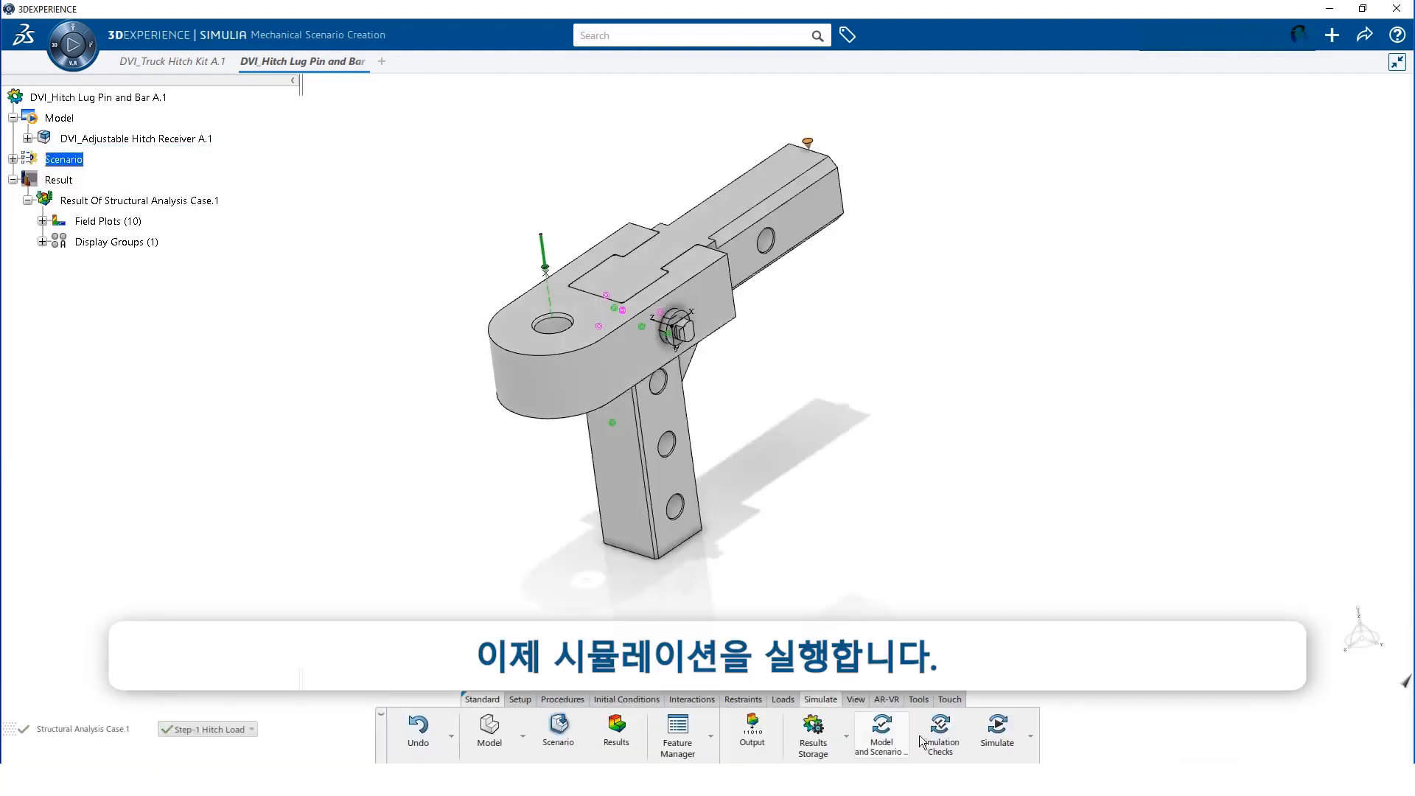
Launch the hitch simulation with Performance set to 4 cores
click(999, 737)
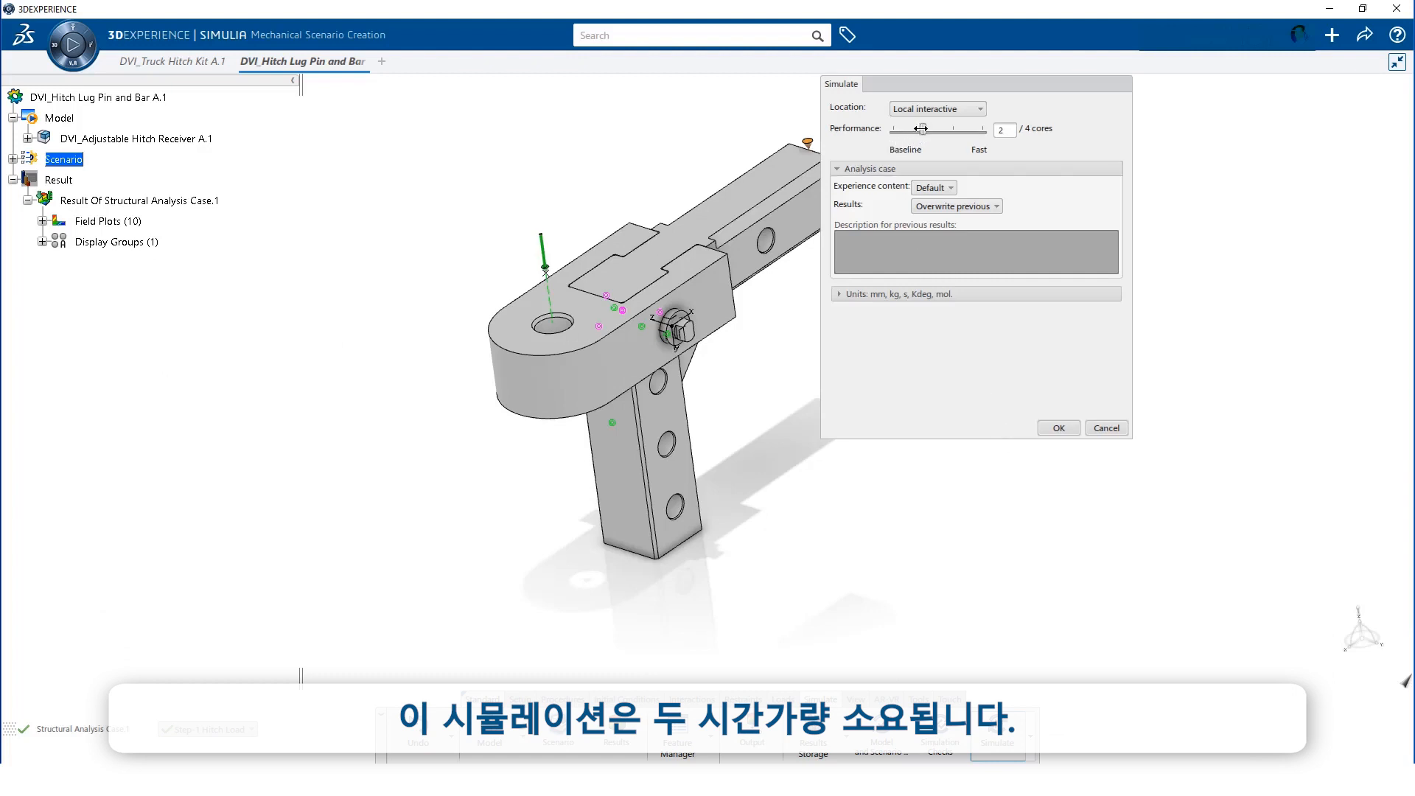
drag(921, 131, 983, 133)
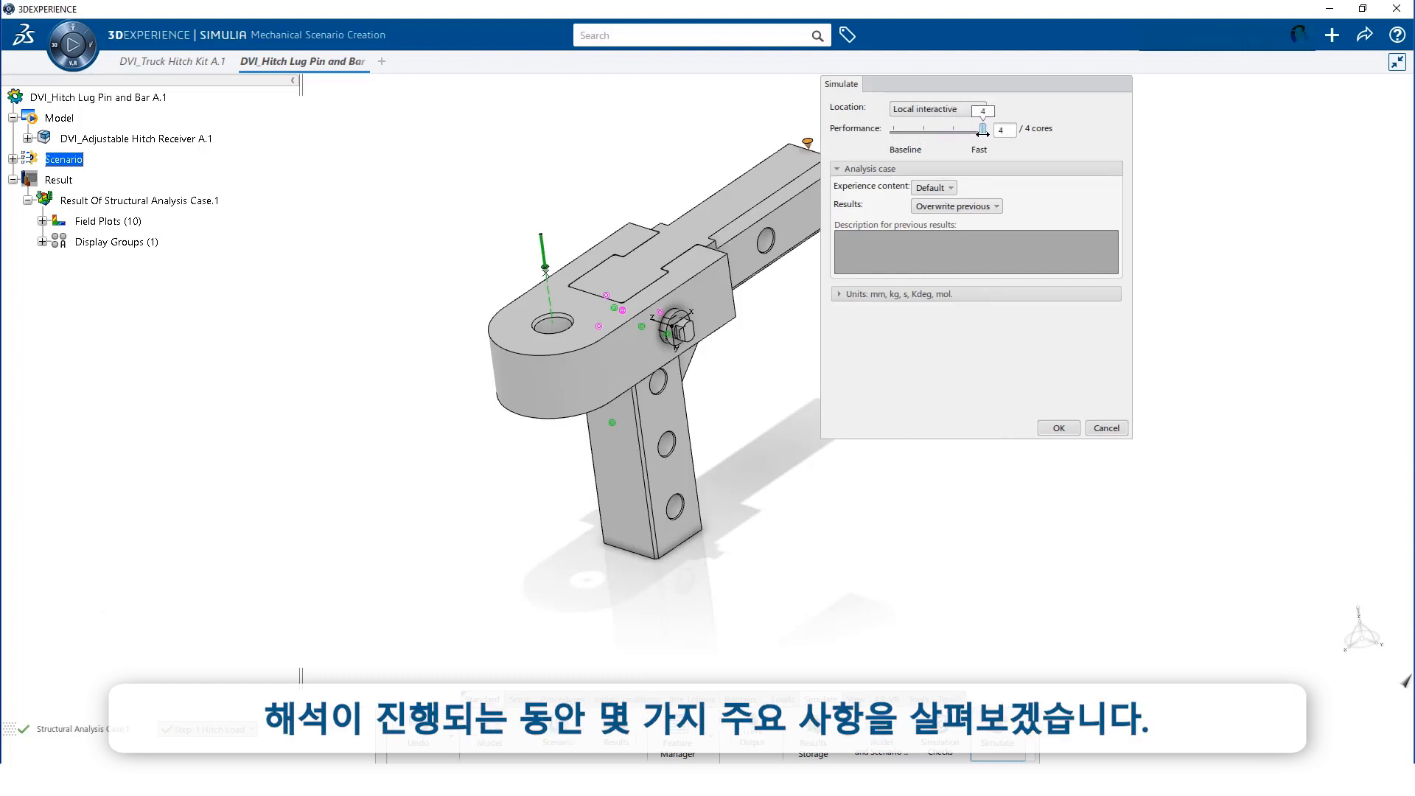
click(1063, 426)
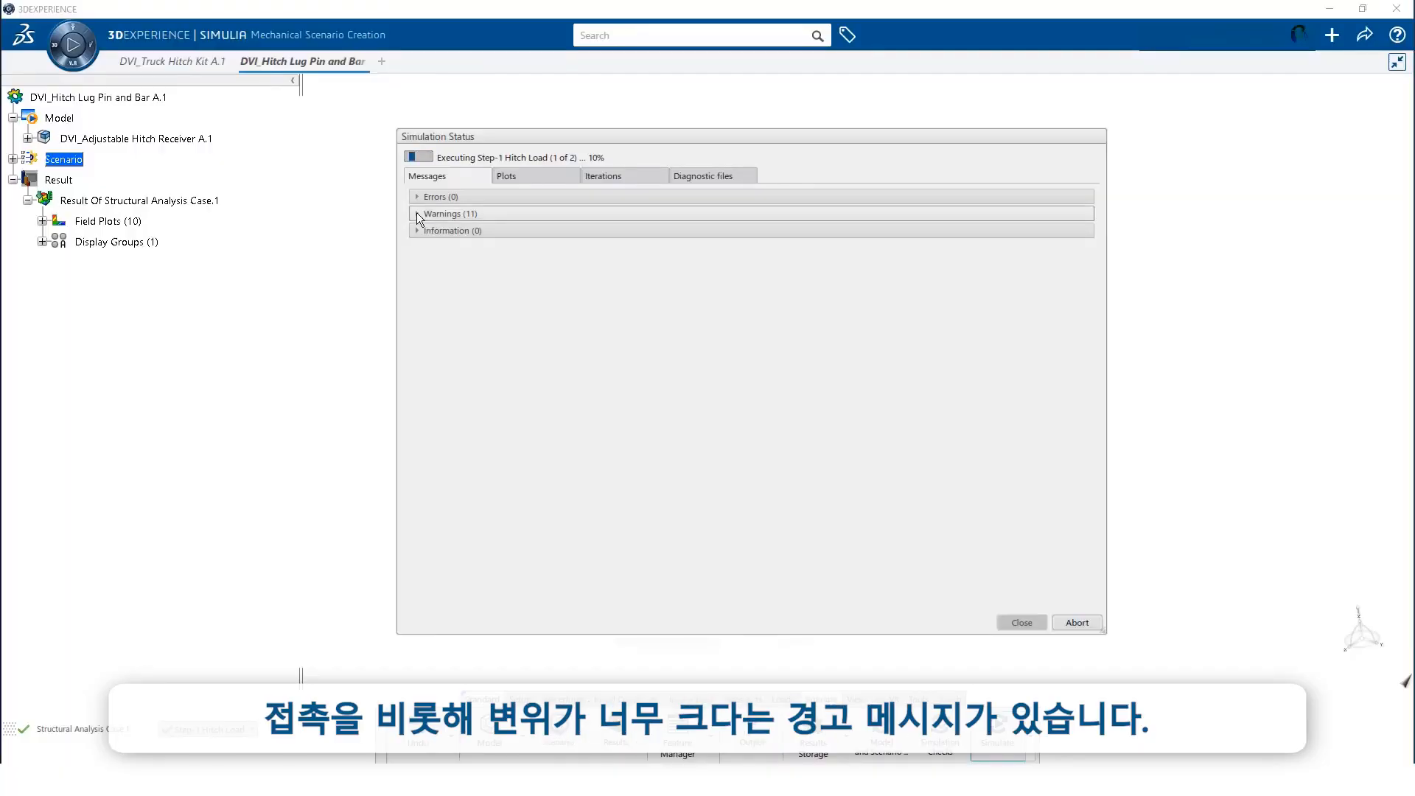
Review the solver warnings and completed increments in the Simulation Status dialog
click(446, 216)
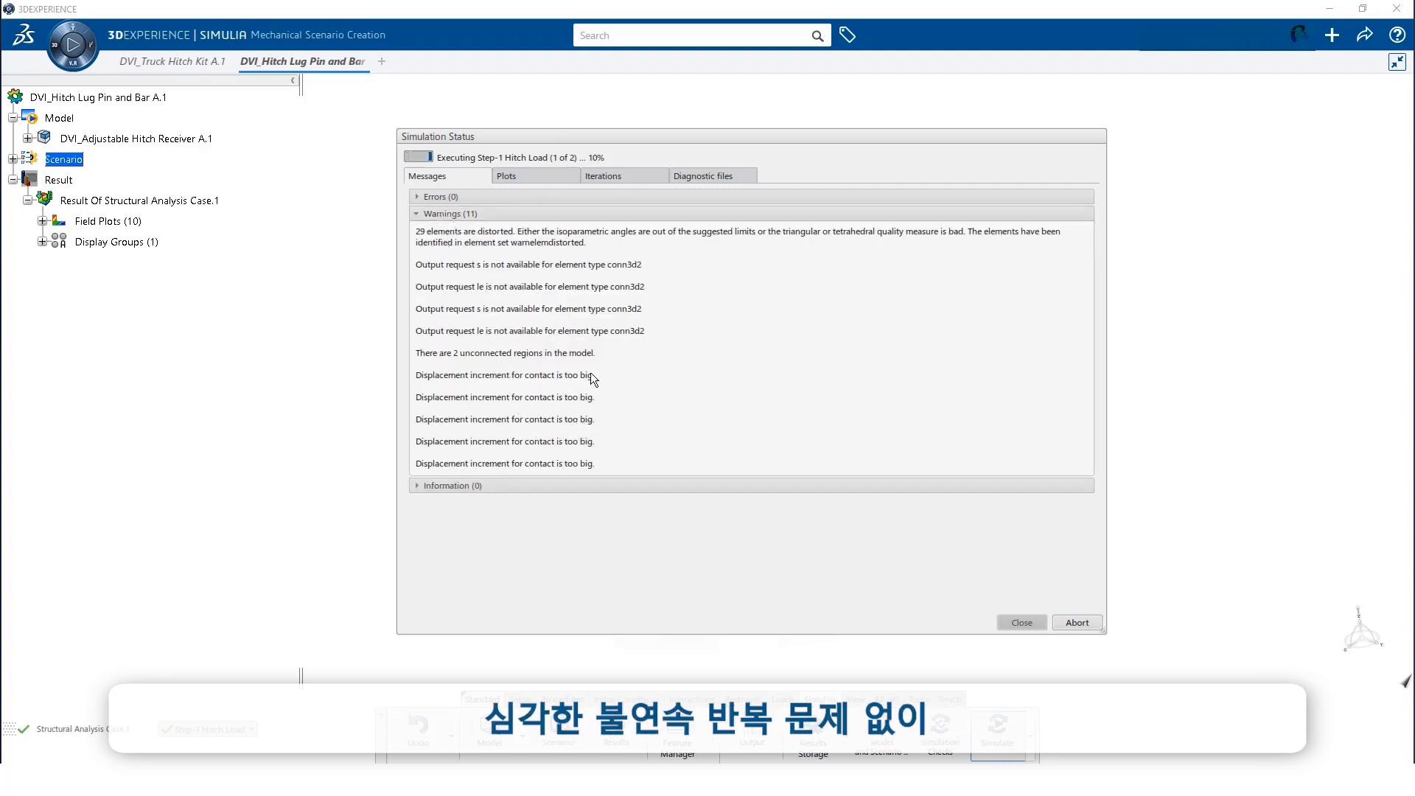
click(608, 176)
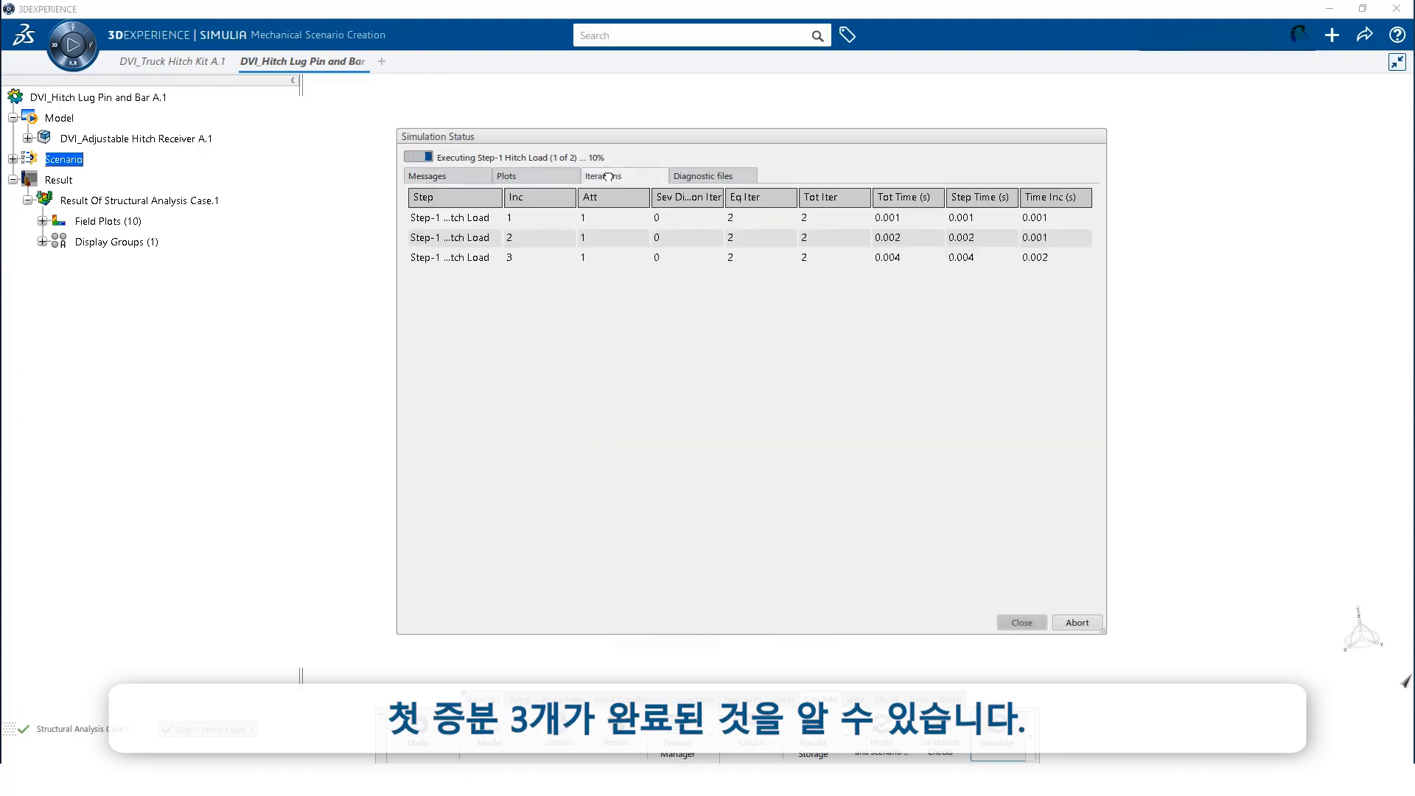
click(726, 240)
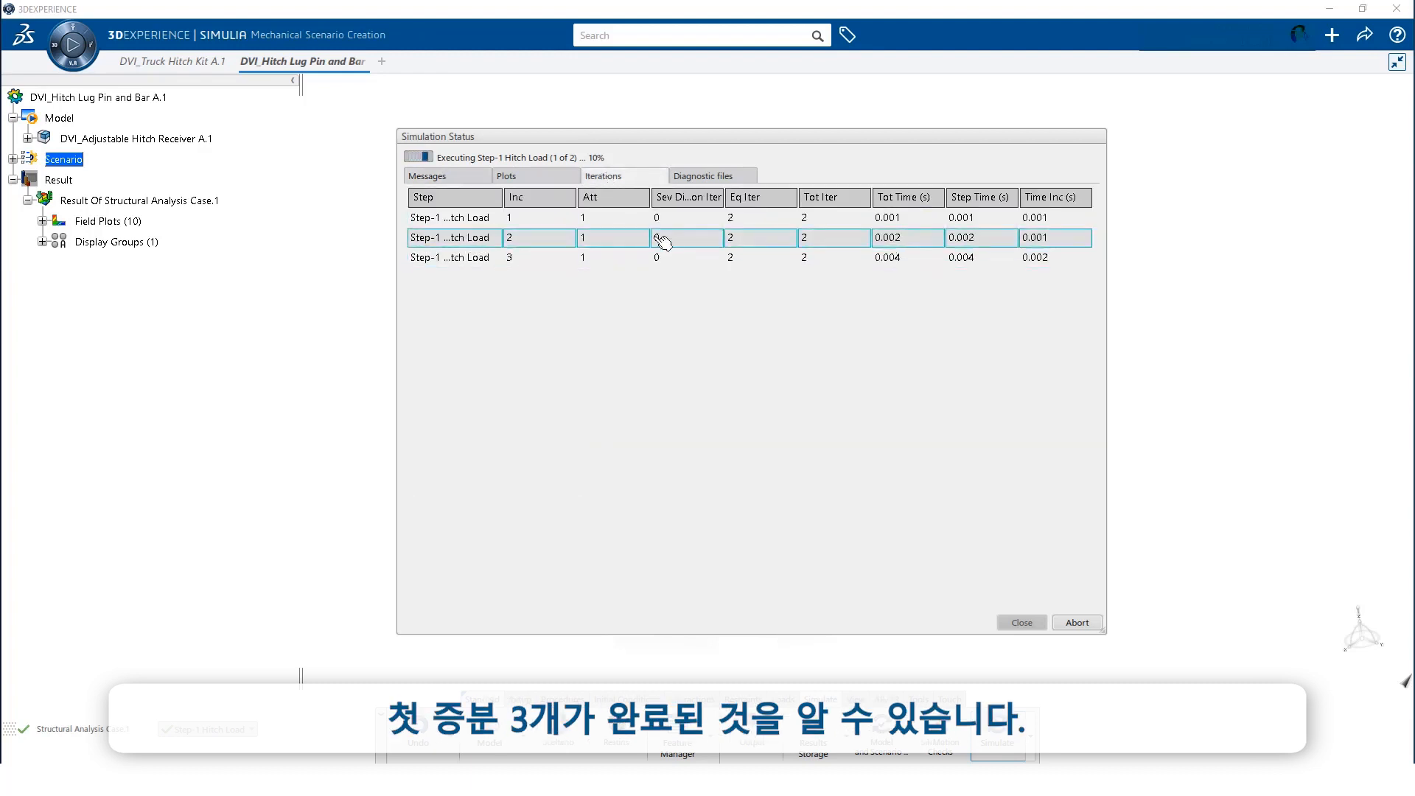
click(475, 175)
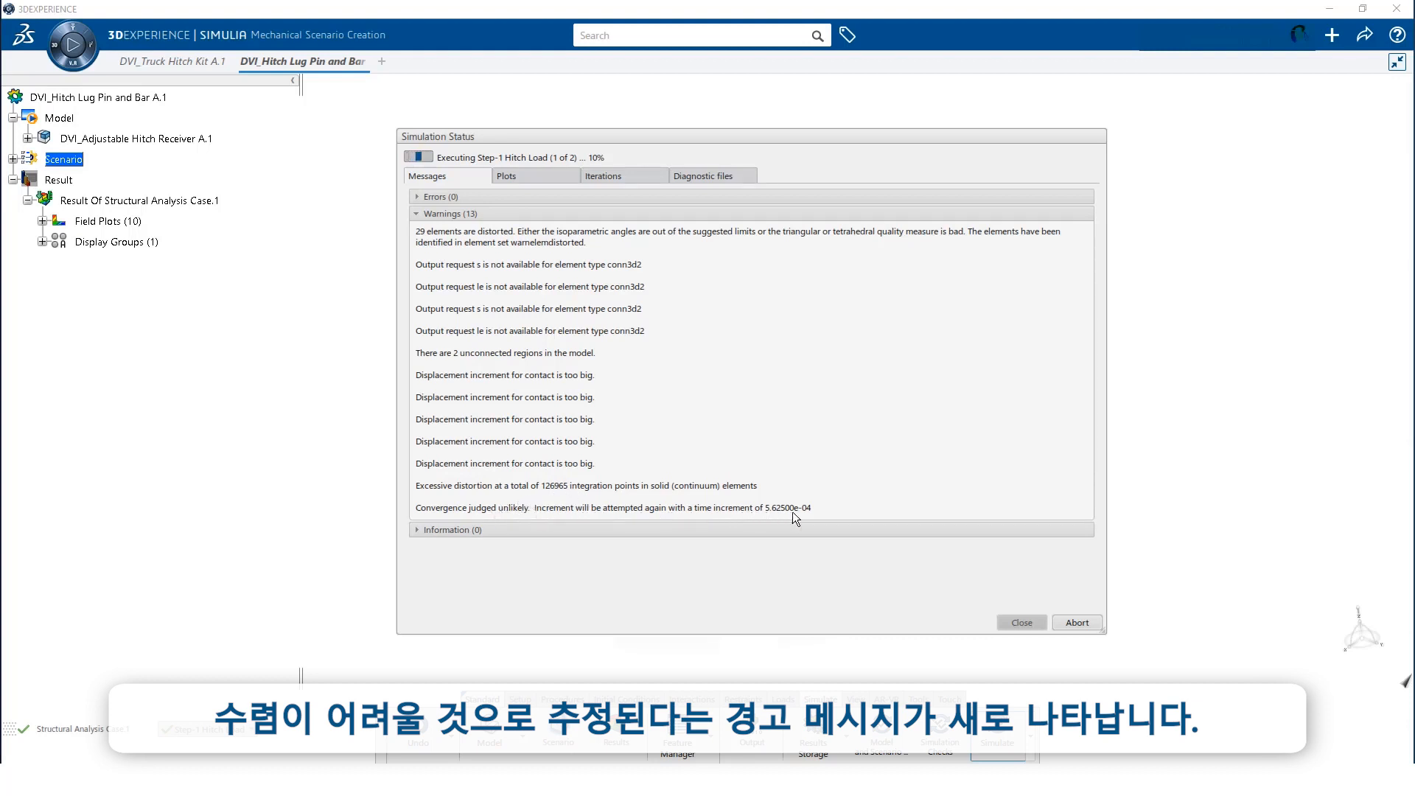
click(625, 177)
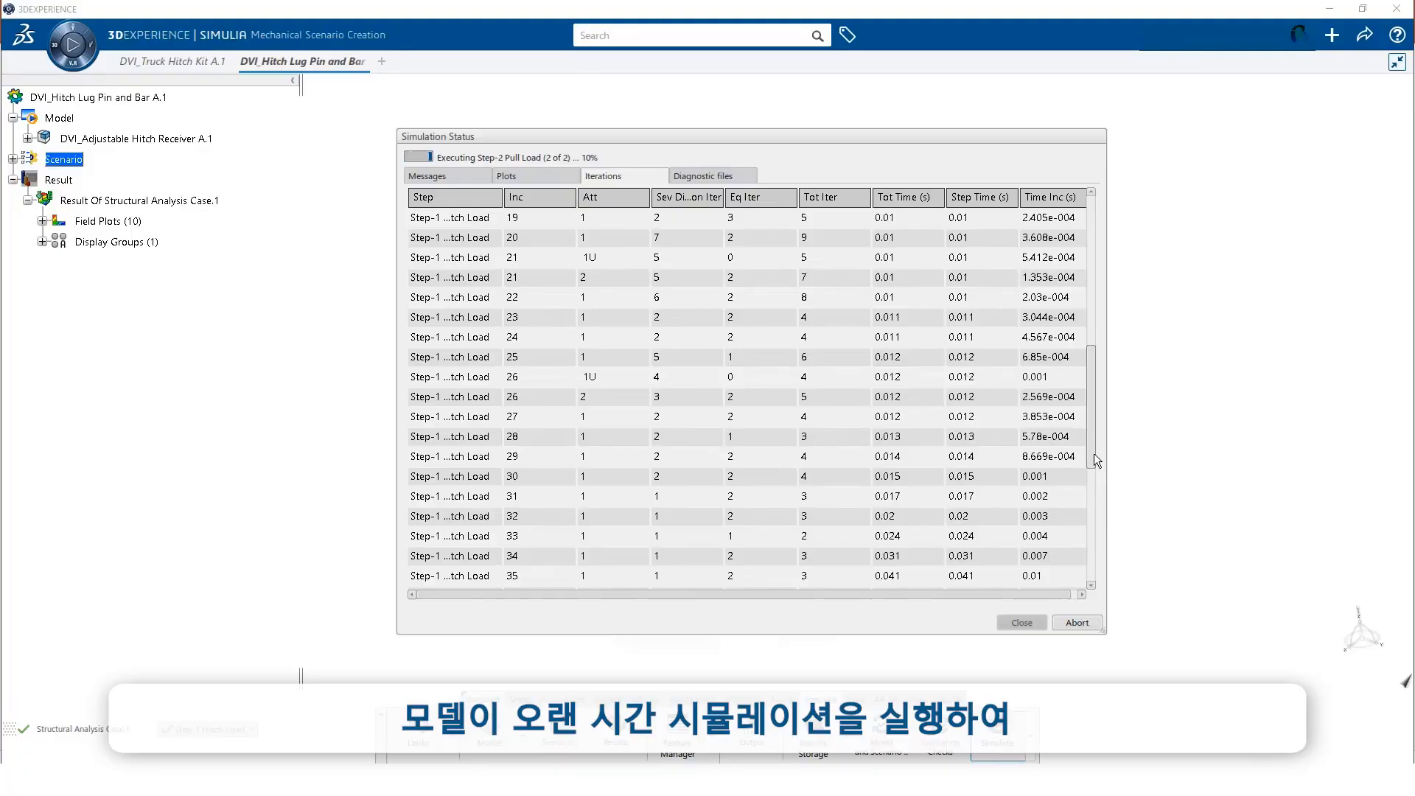
drag(1091, 456, 1090, 502)
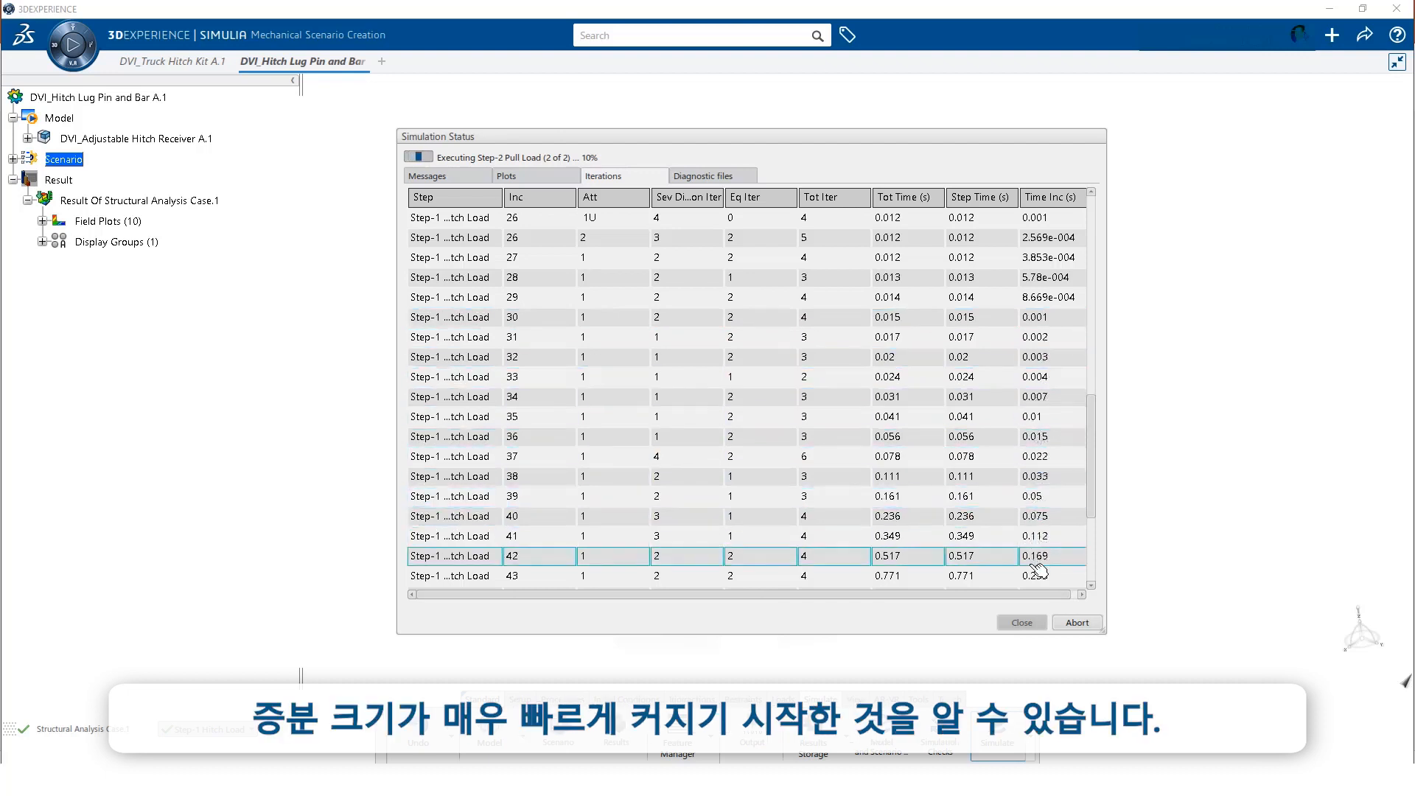
drag(1089, 497, 1088, 527)
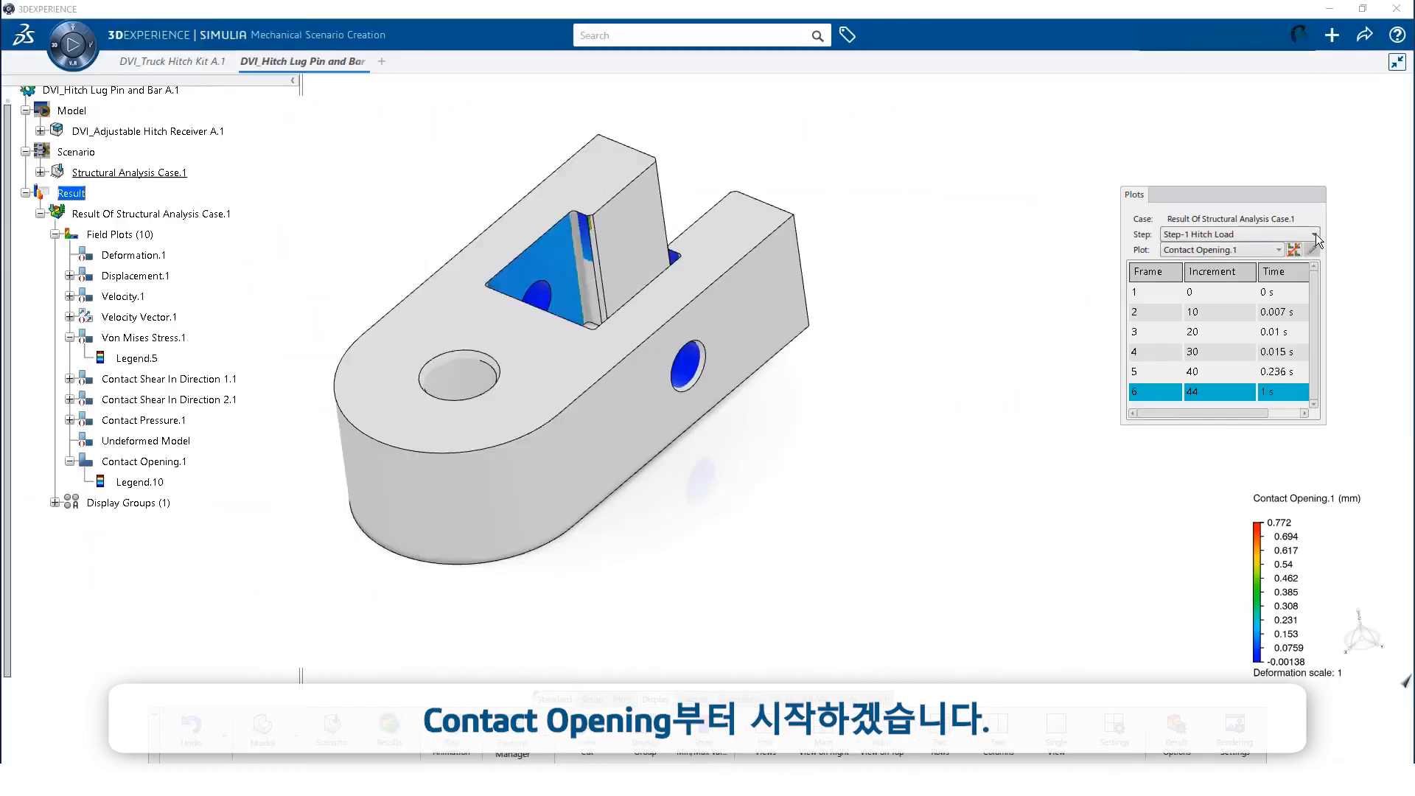
Show Von Mises Stress.1 results for Step-2 Pull Load
click(1315, 234)
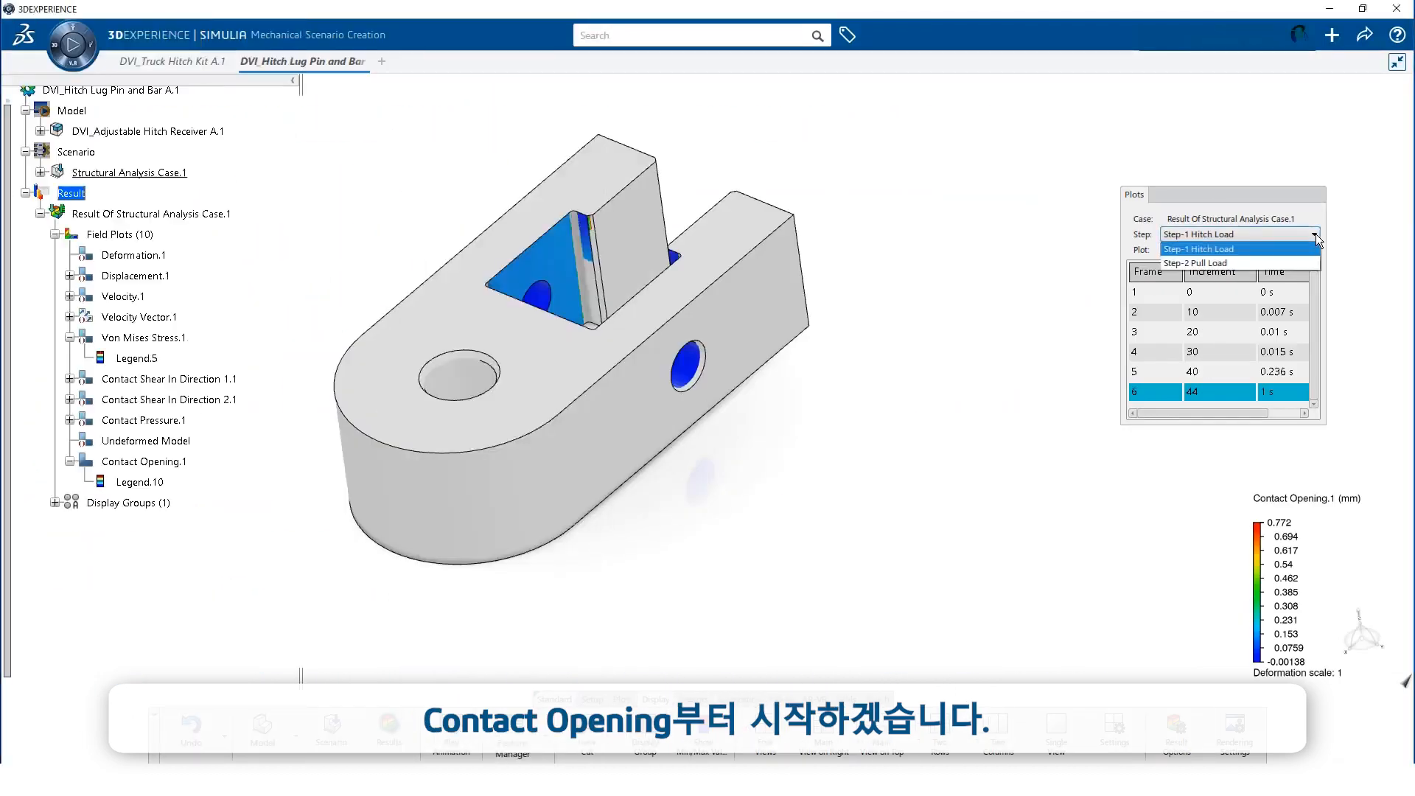
click(1208, 266)
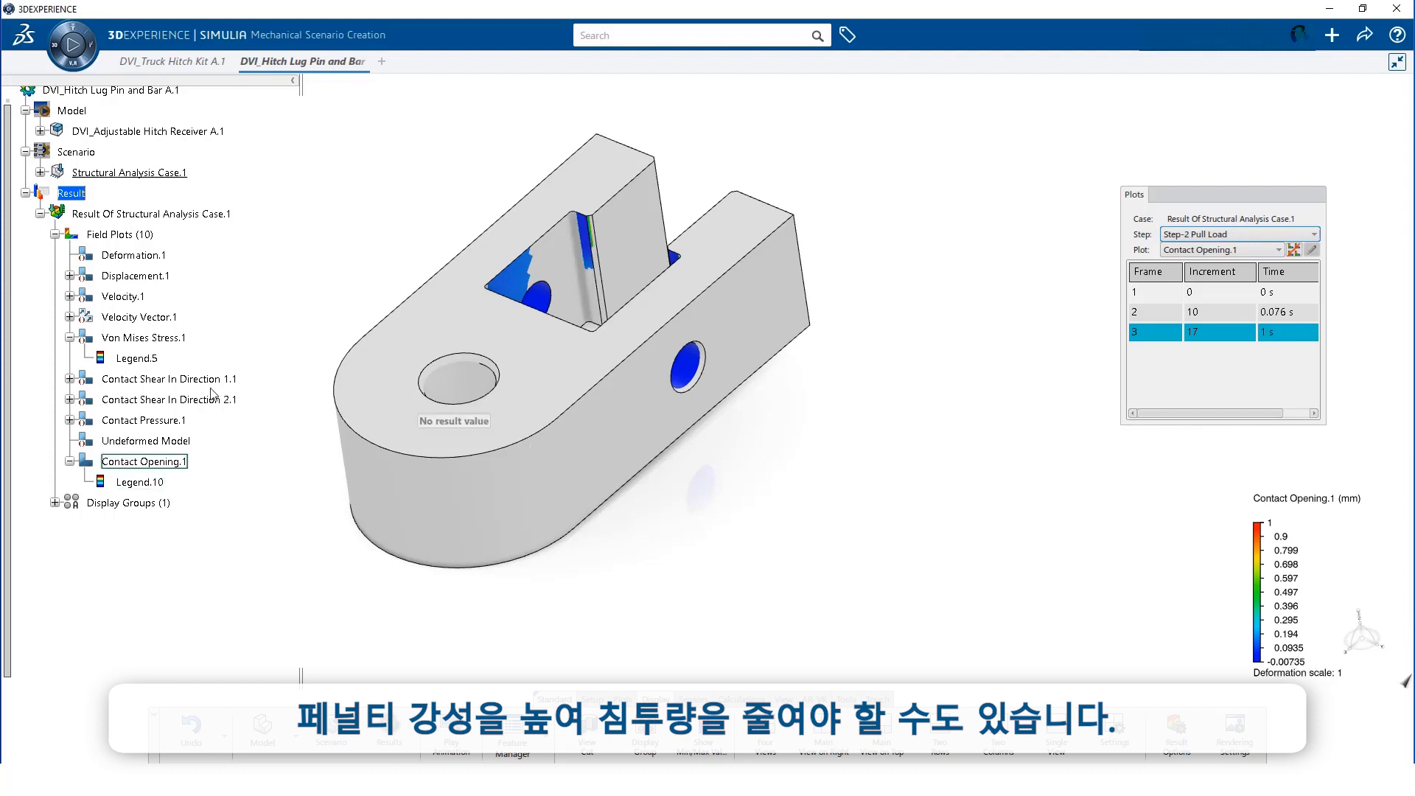
double_click(144, 339)
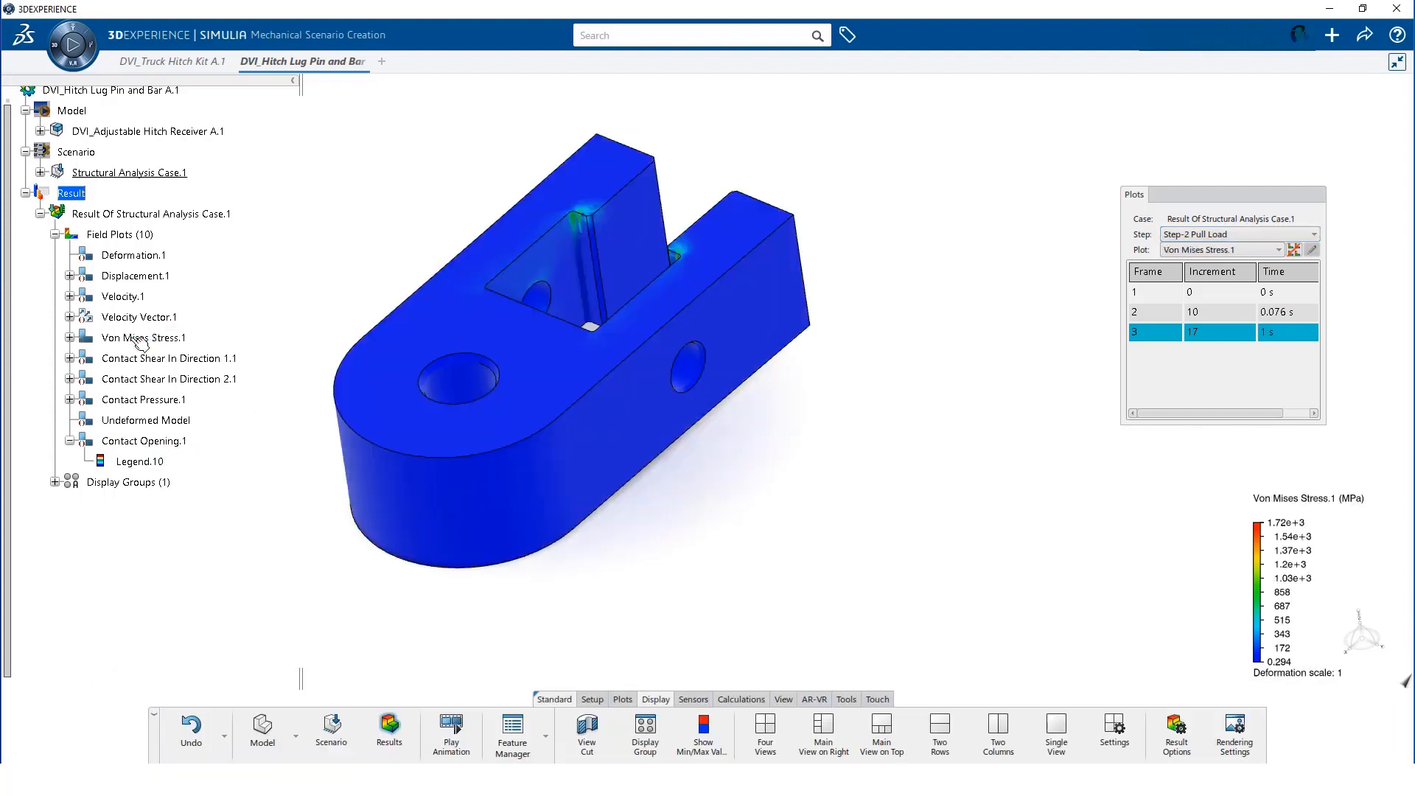
Set the Von Mises Legend.5 range to 0–38.75 MPa and finish the display group edit
click(70, 338)
click(136, 359)
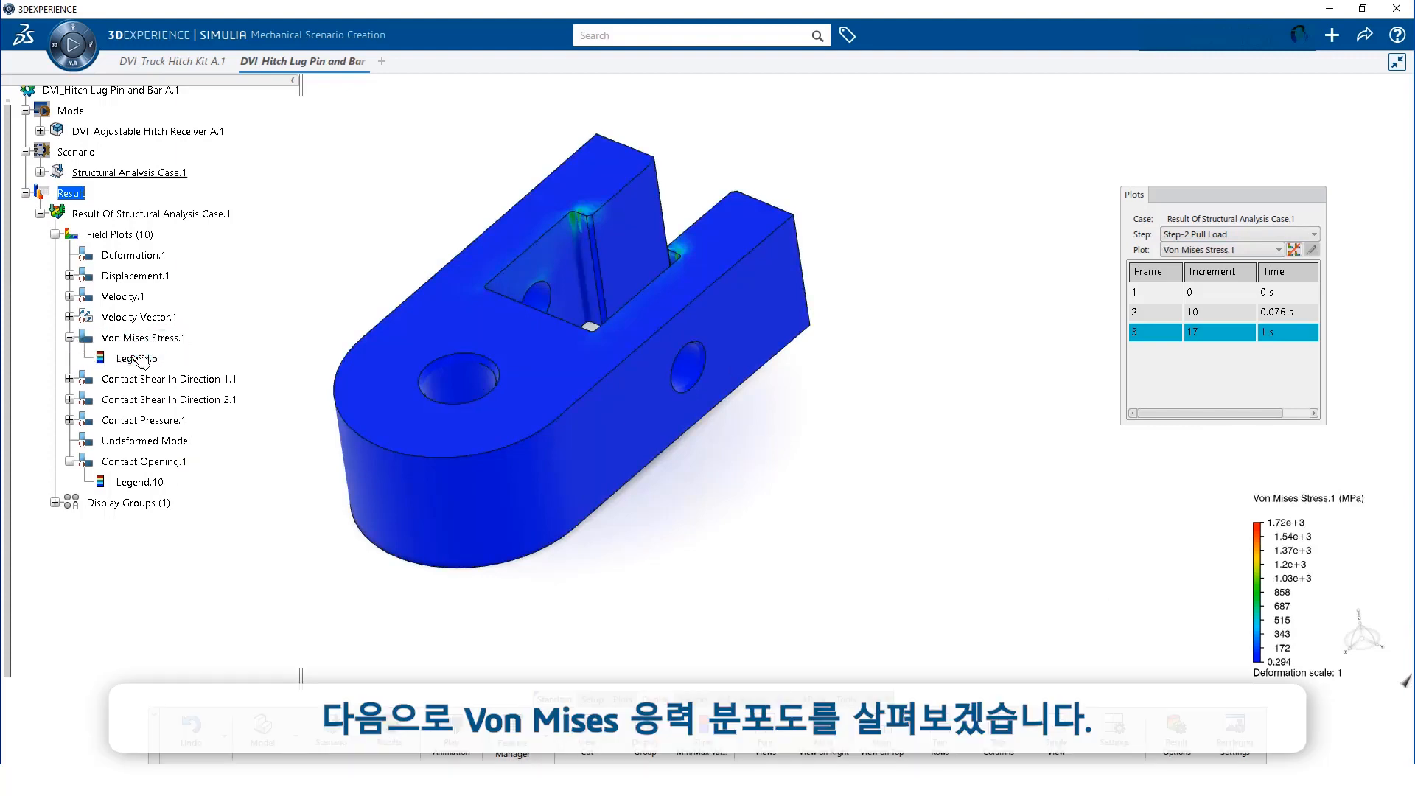
double_click(140, 360)
double_click(441, 219)
text(310)
double_click(421, 235)
text(0)
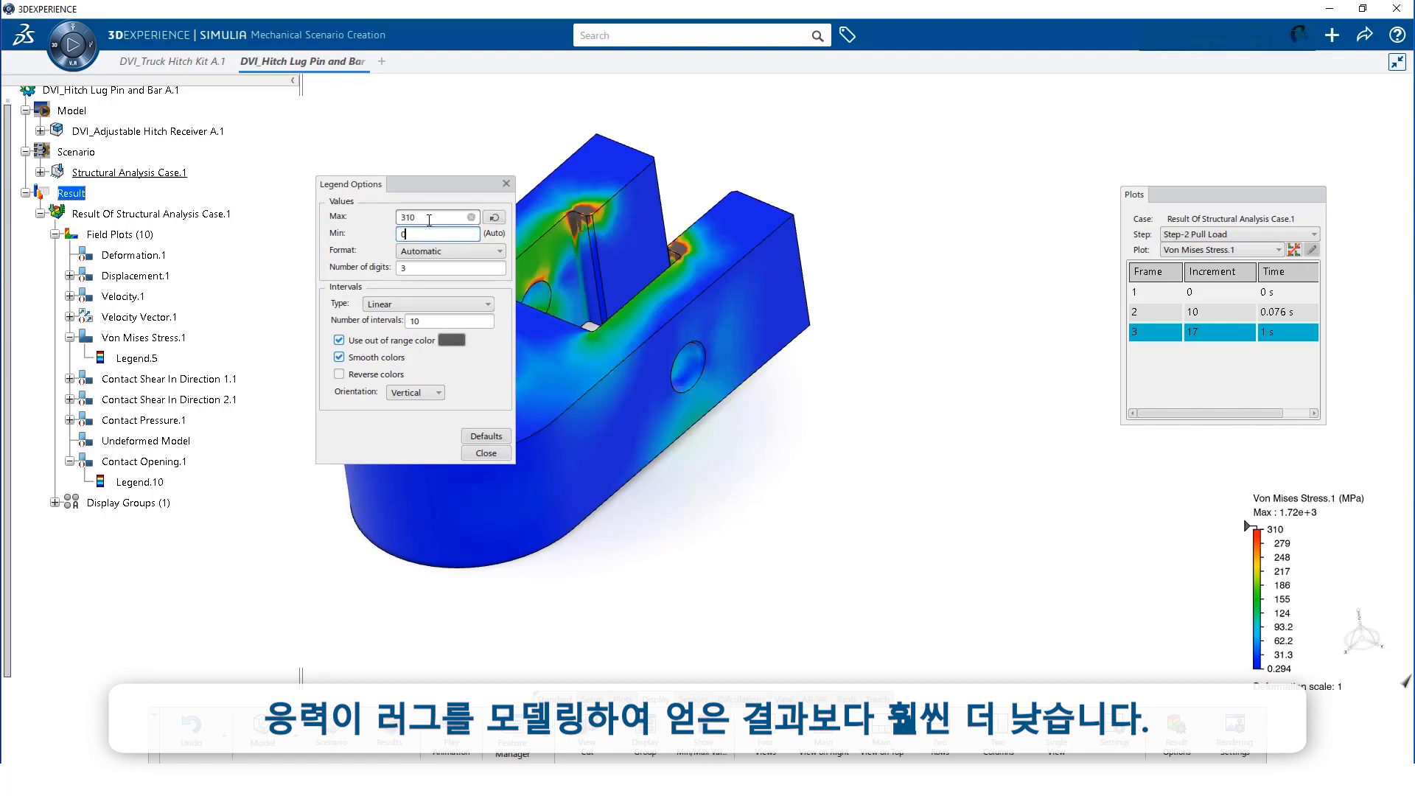
double_click(429, 218)
text(38.75)
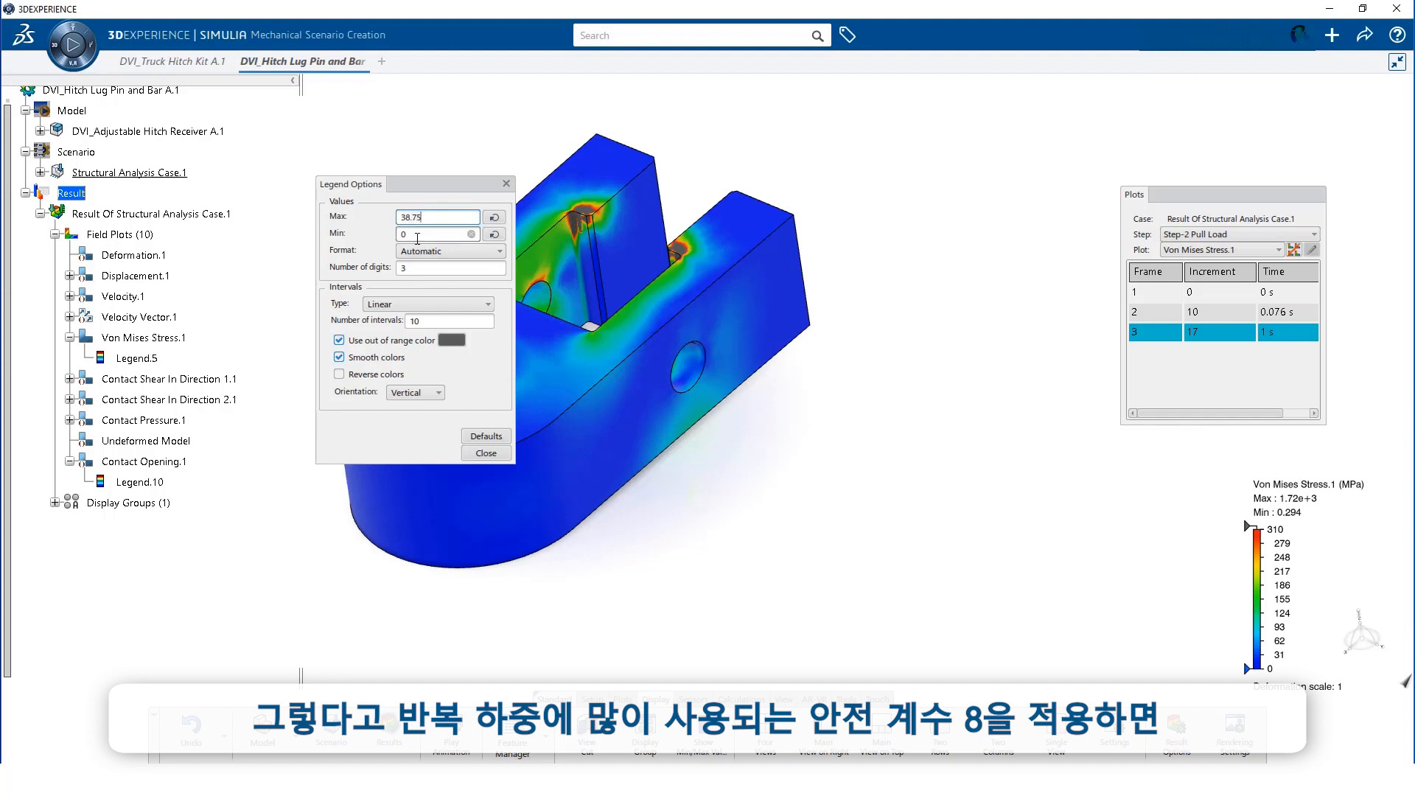
double_click(418, 236)
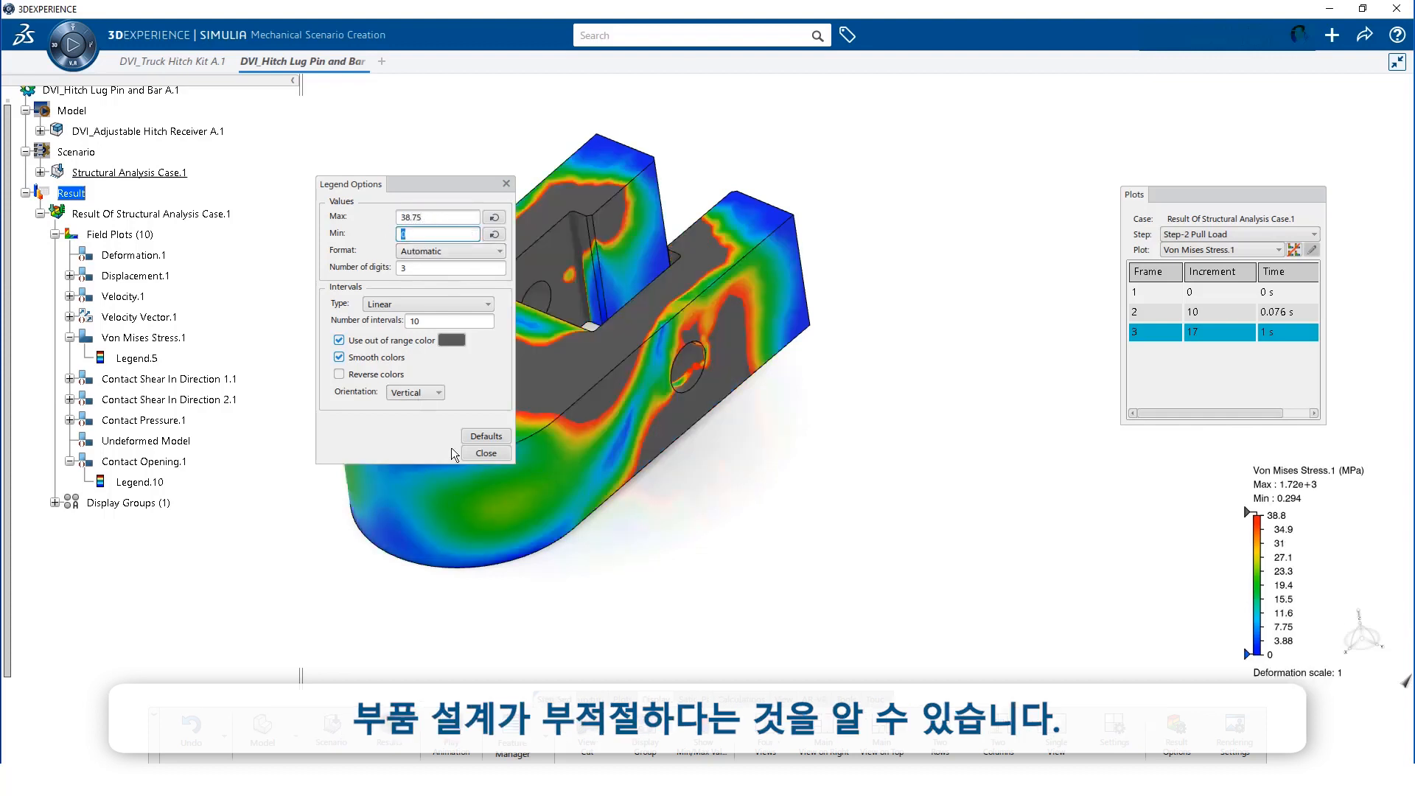
click(489, 456)
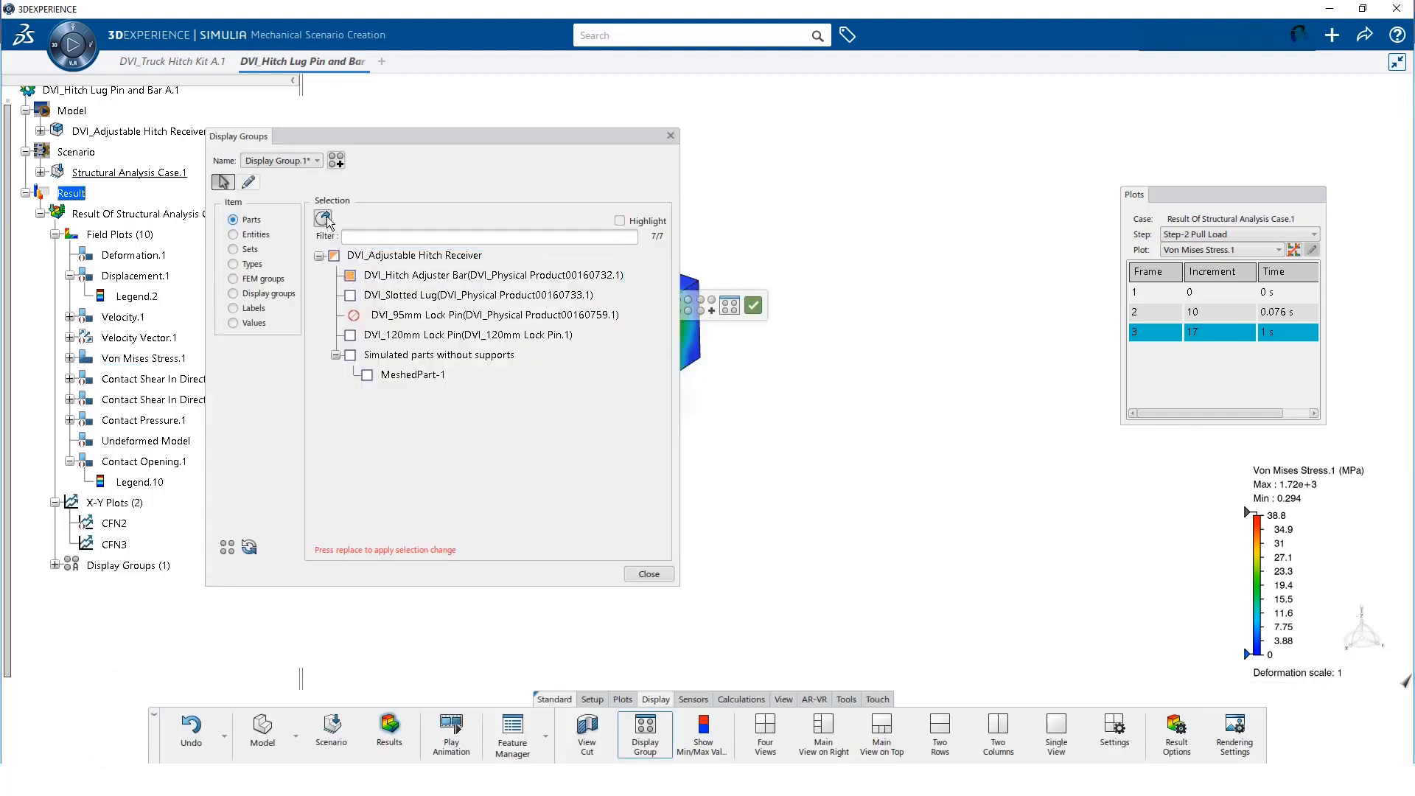
click(660, 574)
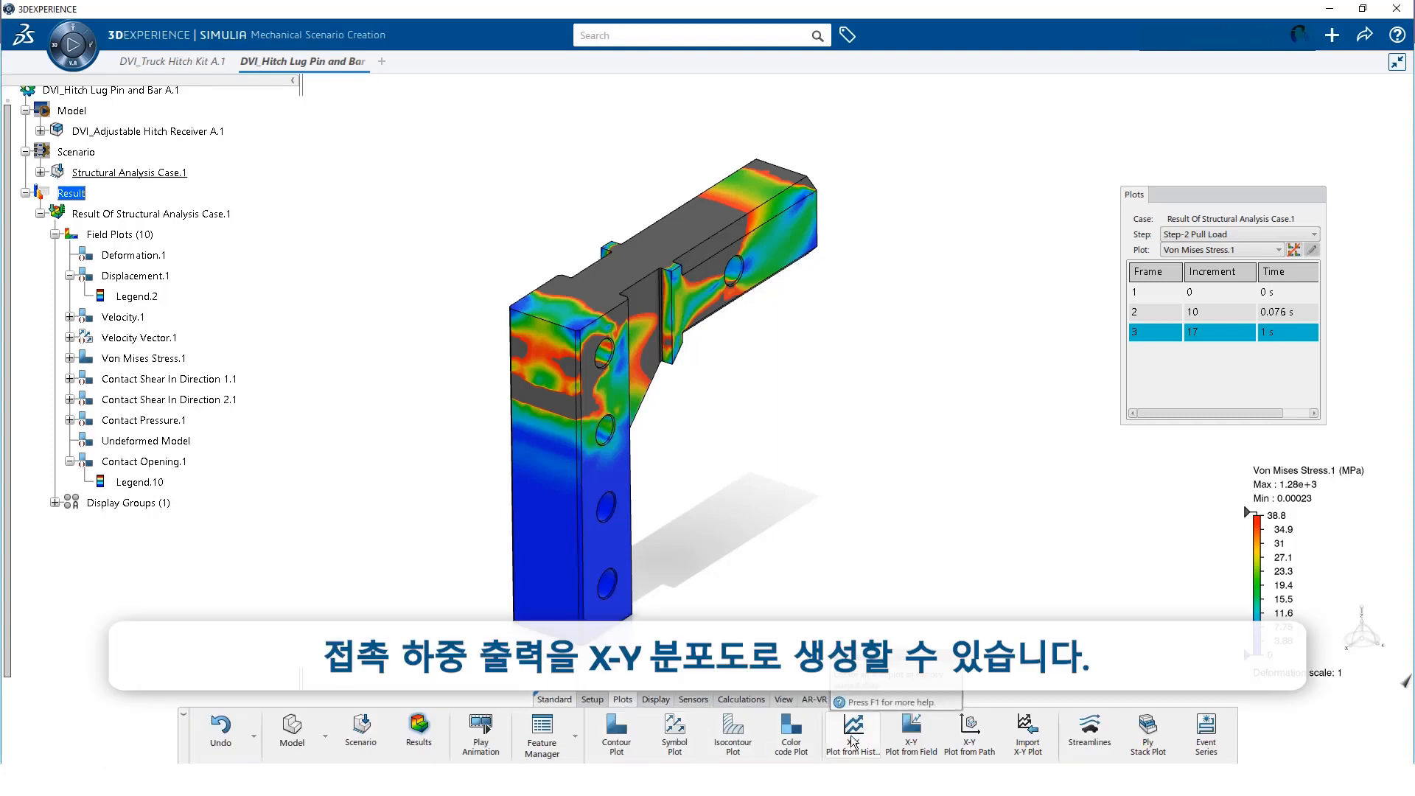
Start a history X-Y plot of the CFN contact force variable, named CFN1
click(853, 741)
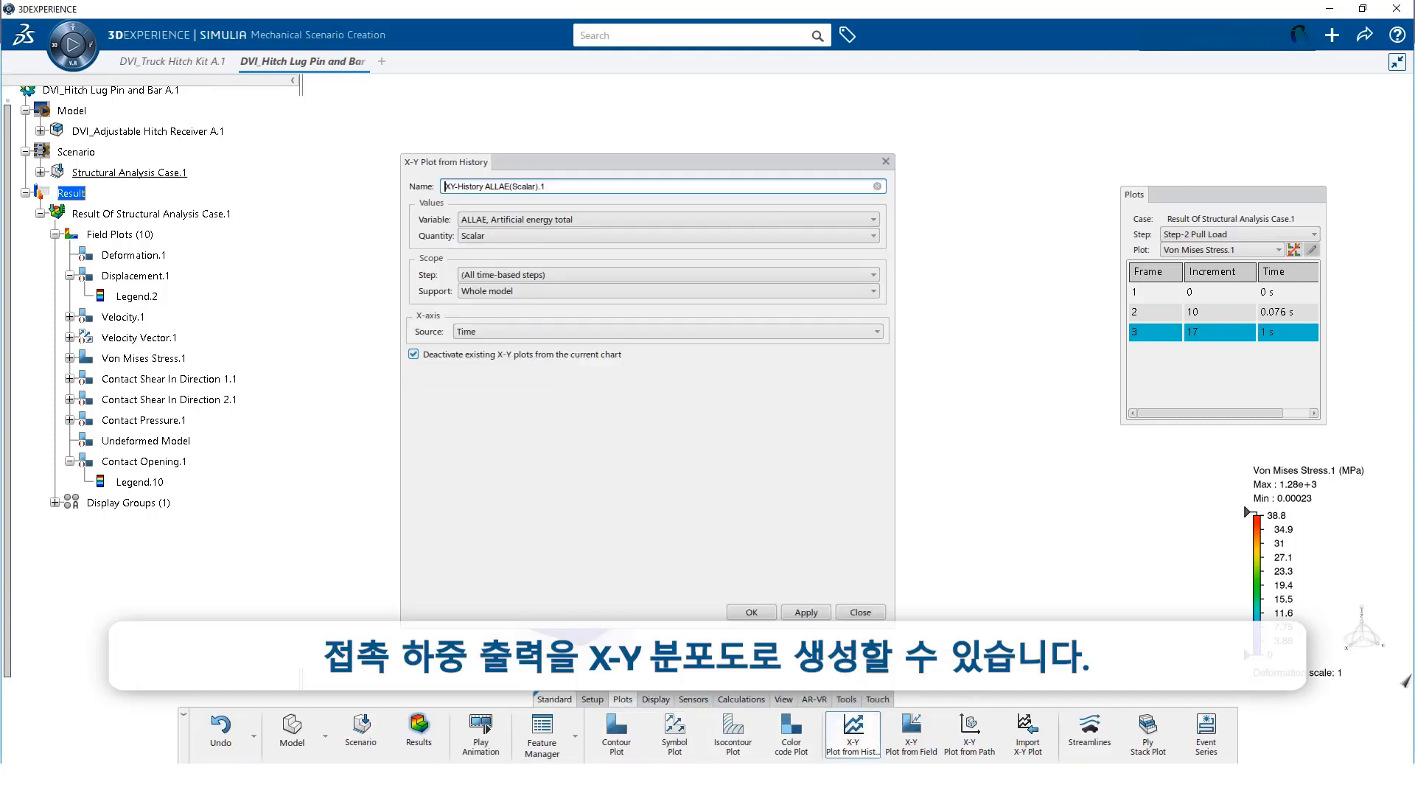
click(648, 219)
scroll(642, 295, down, 3)
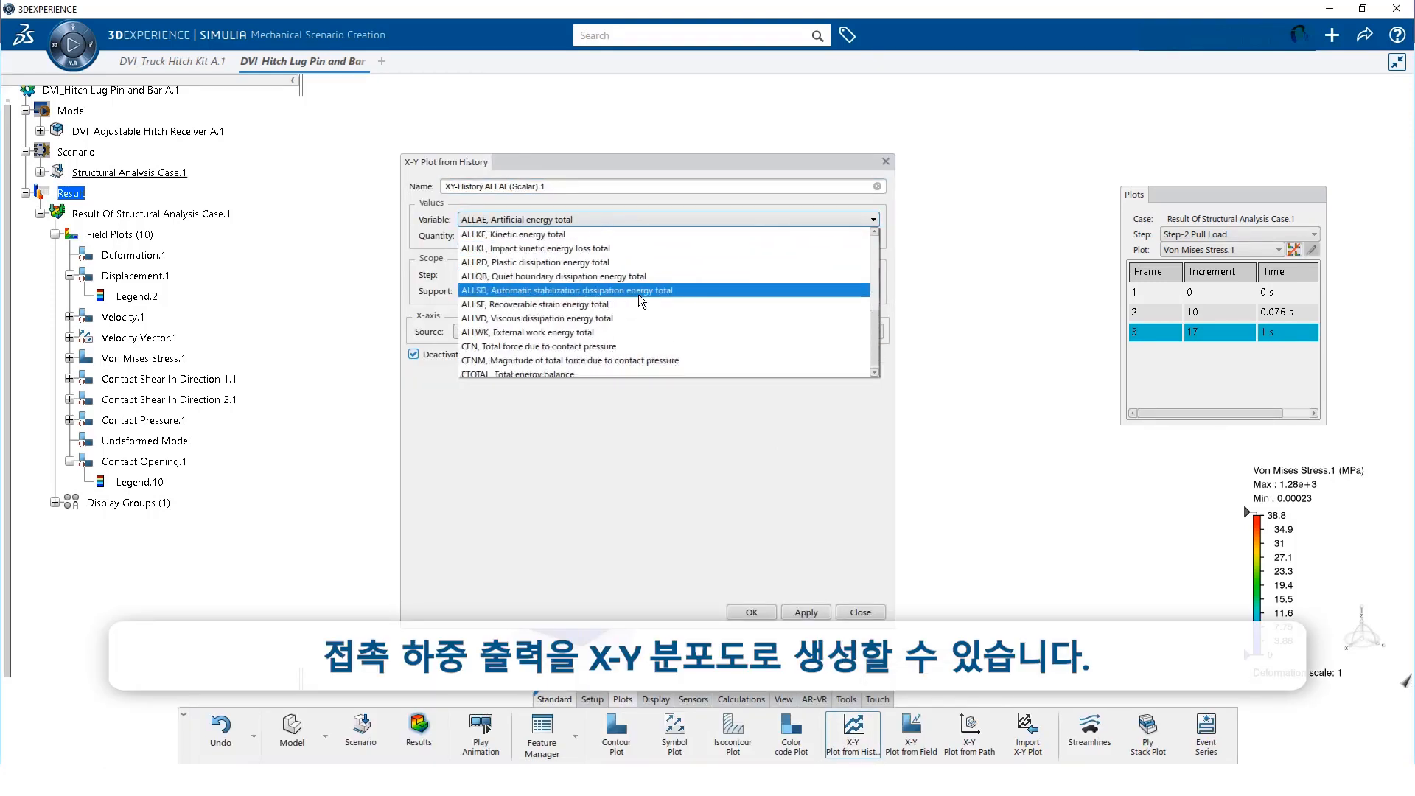
scroll(619, 306, down, 2)
click(552, 343)
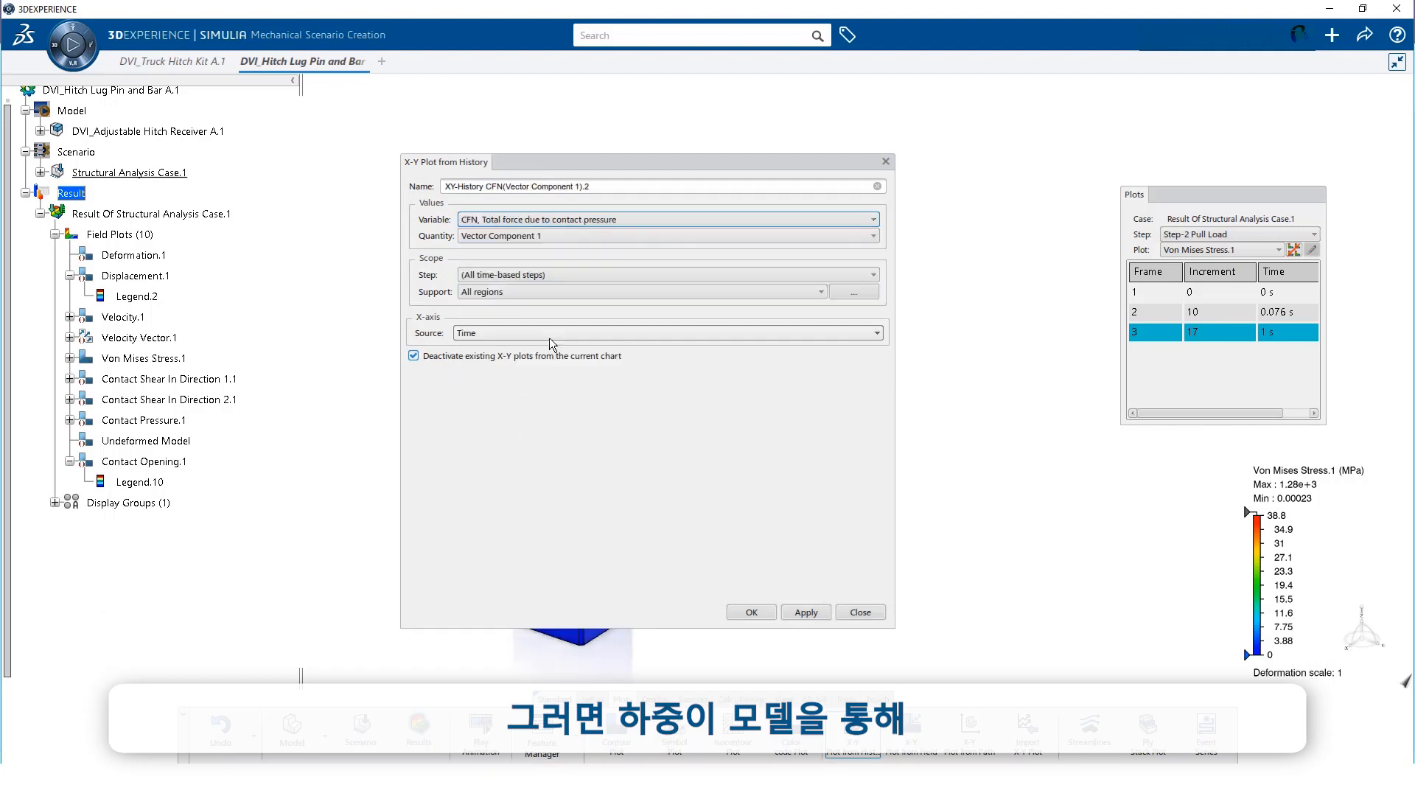
triple_click(546, 186)
text(CFN1)
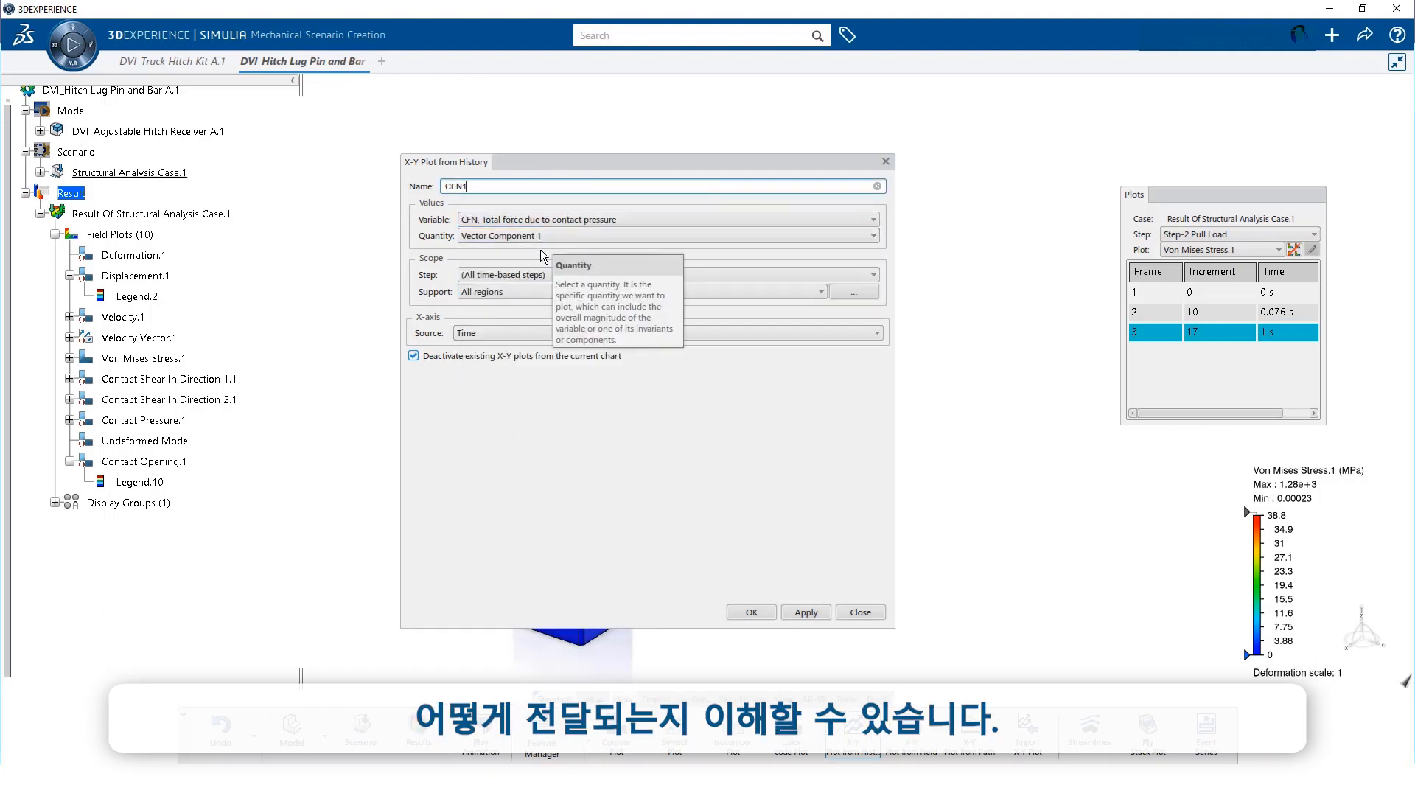
Plot CFN1 versus time for all contact regions and check the peak near 32627.9 N
click(854, 292)
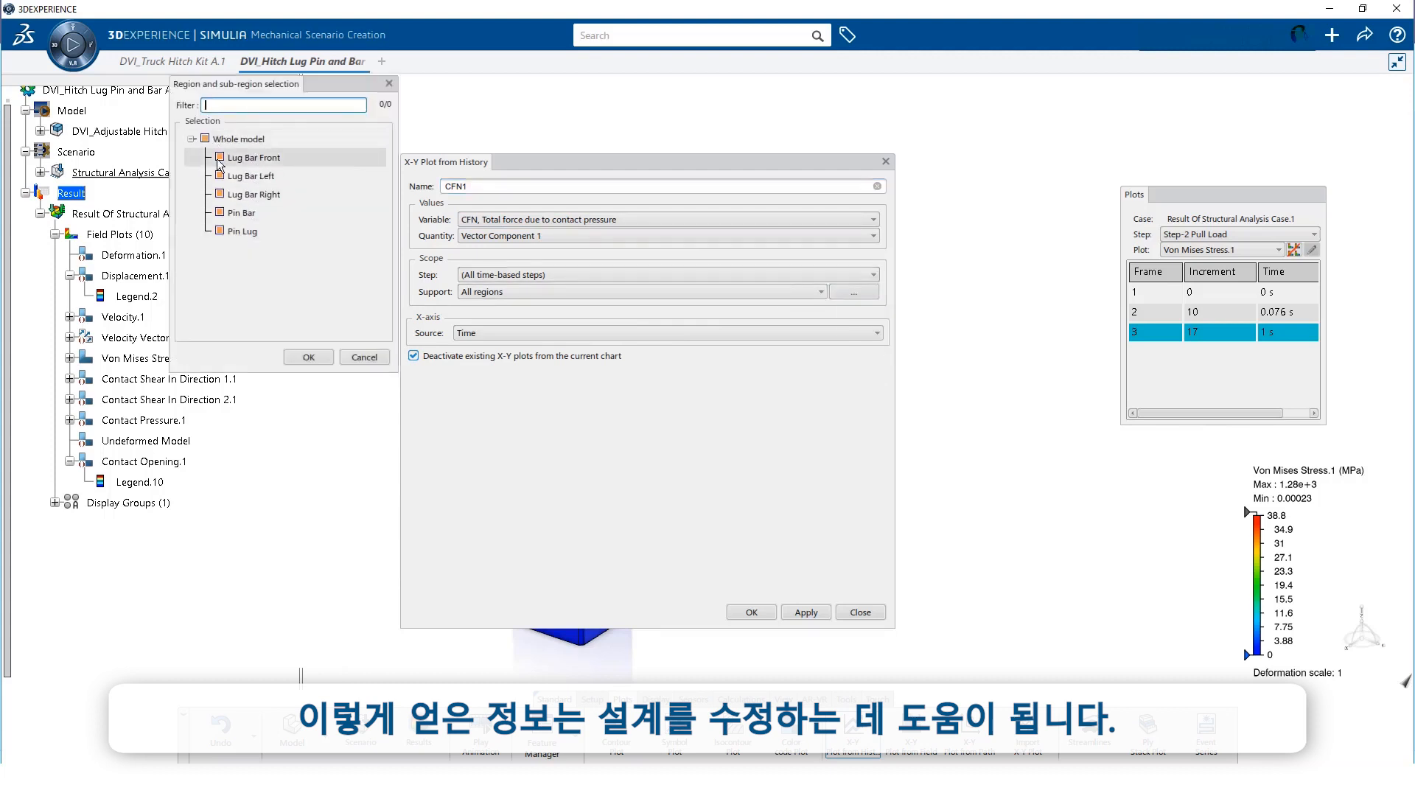
click(309, 357)
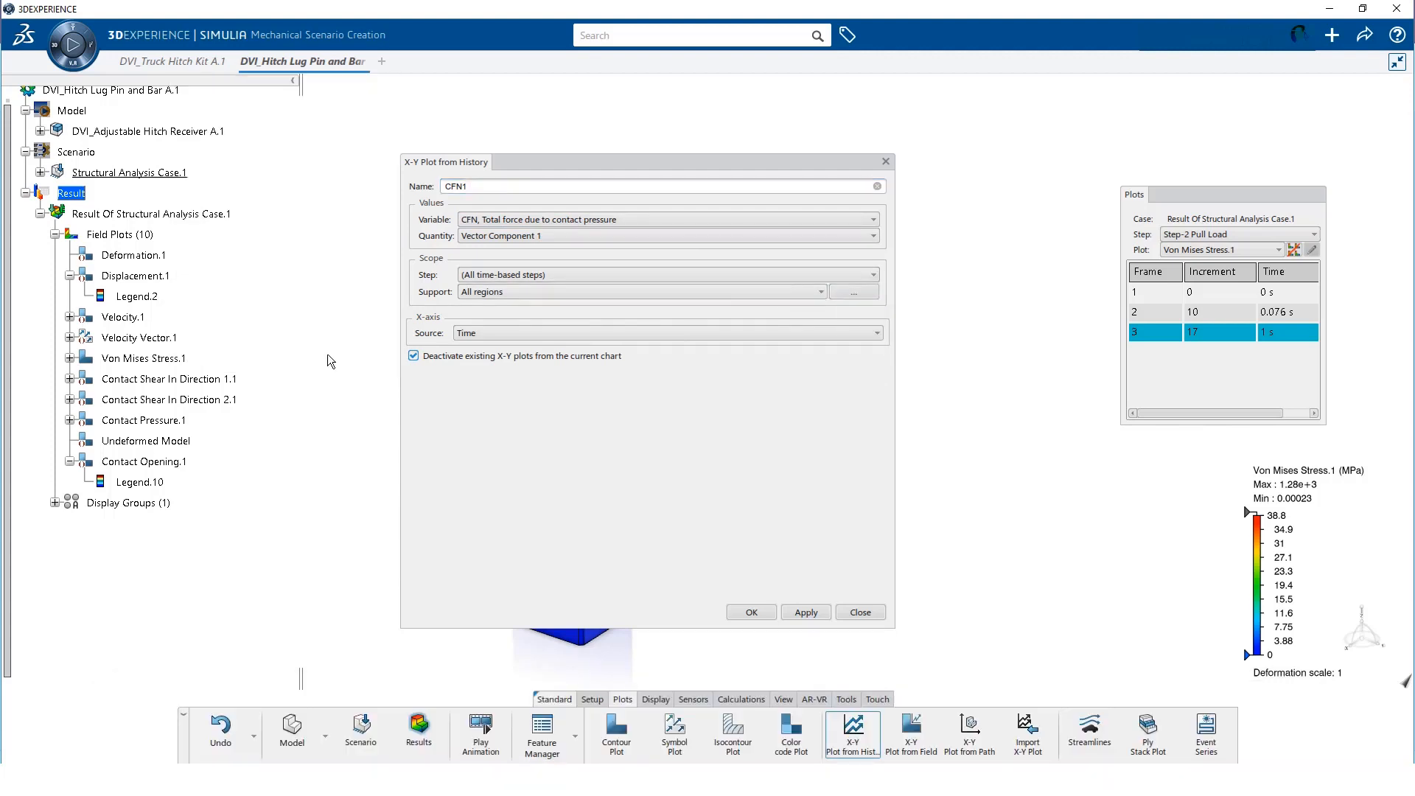
click(772, 613)
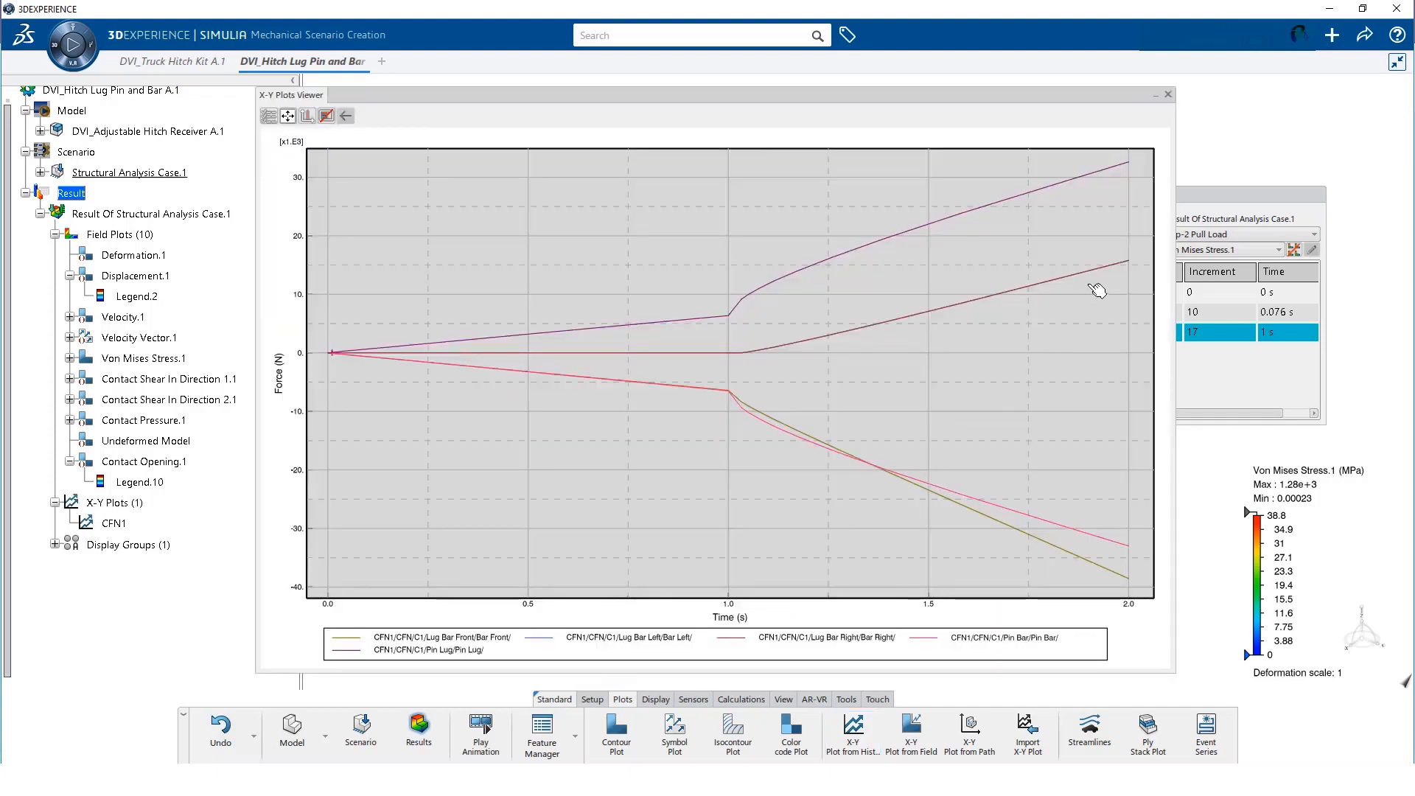
mouse_move(1136, 262)
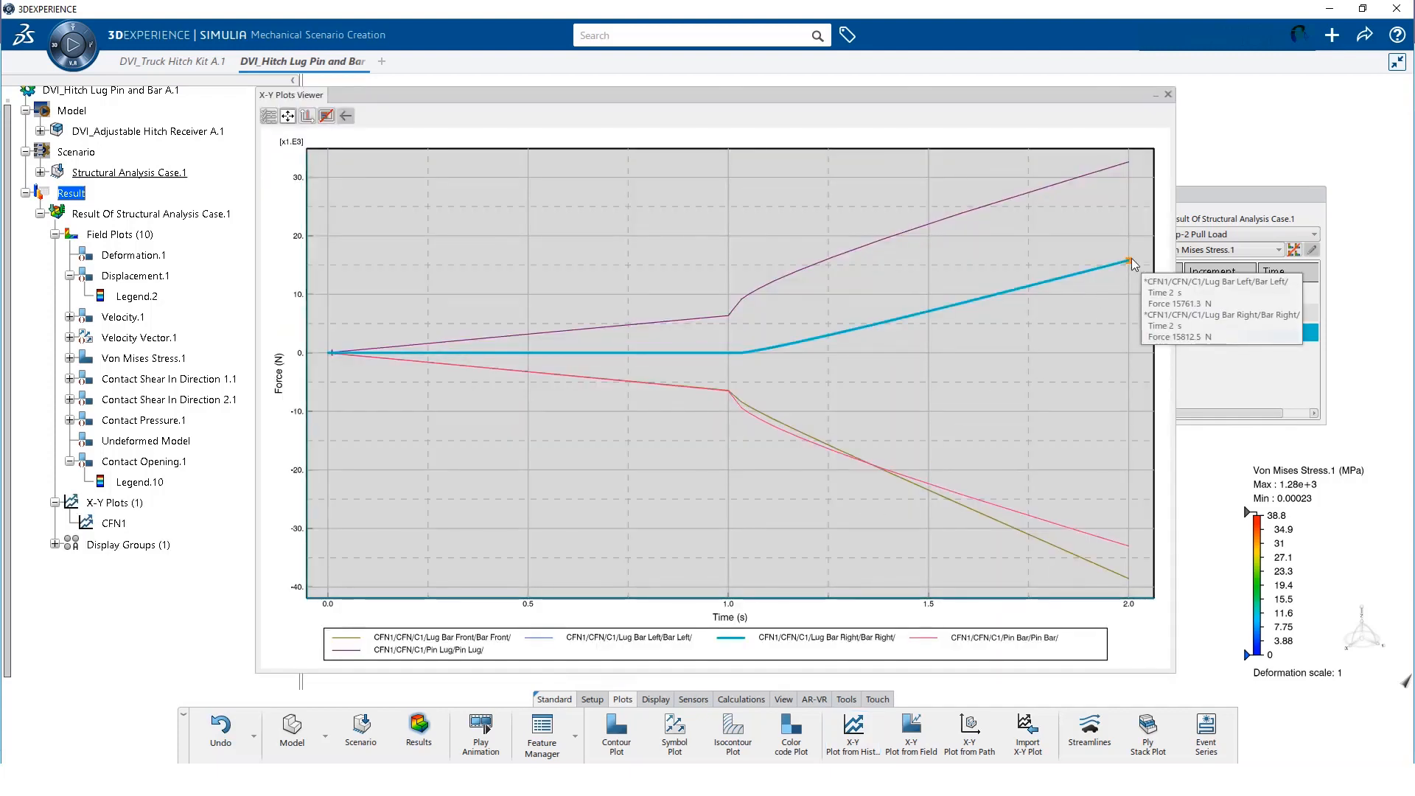
mouse_move(1128, 165)
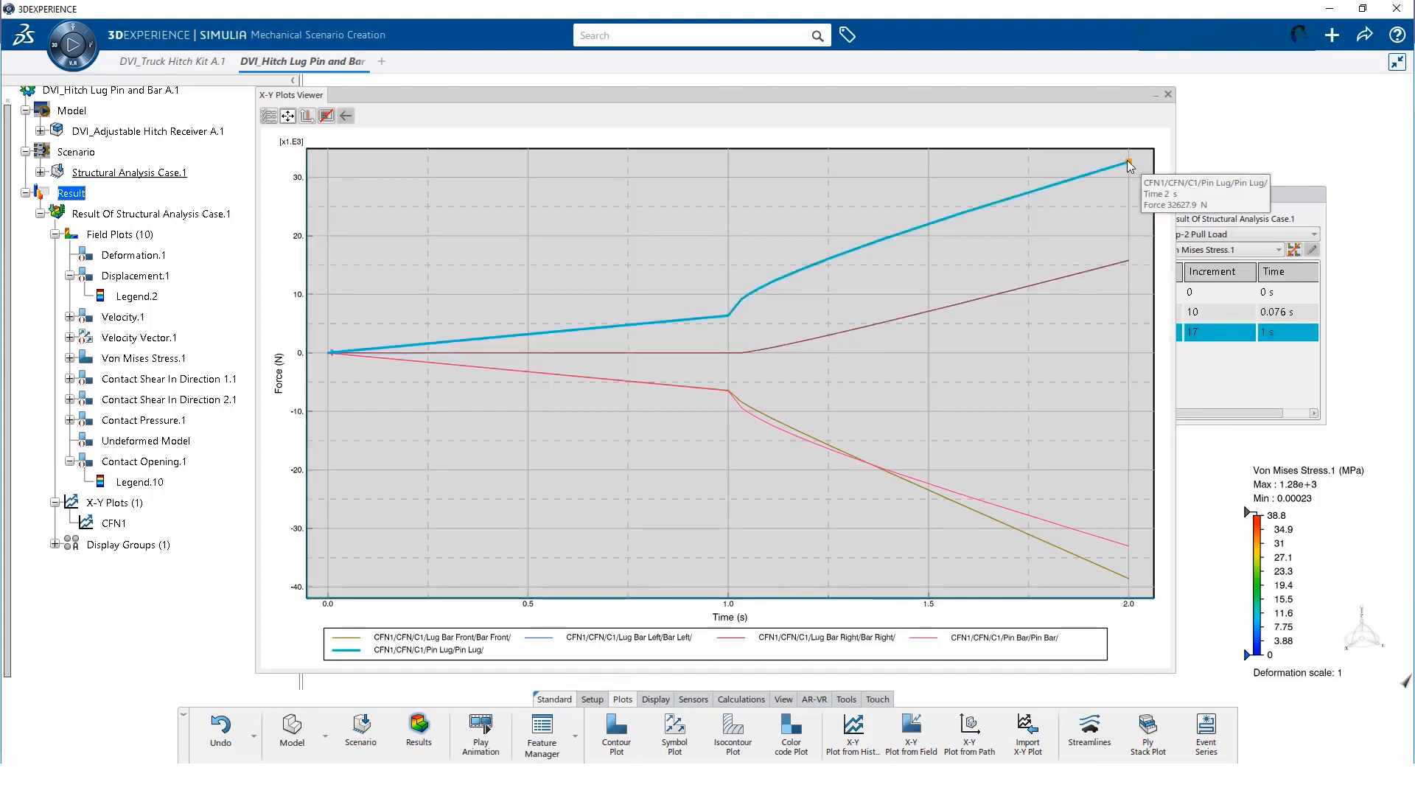